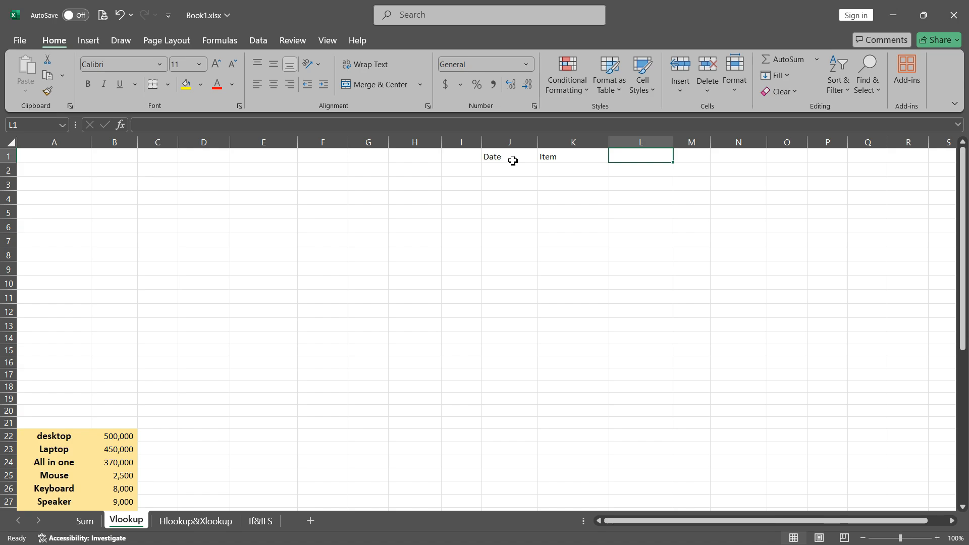
click(513, 161)
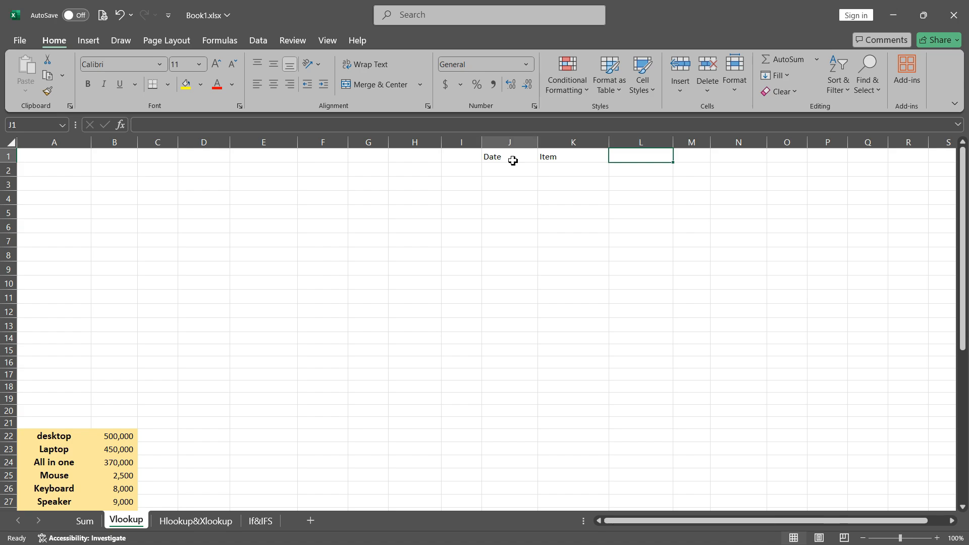
click(569, 156)
click(524, 157)
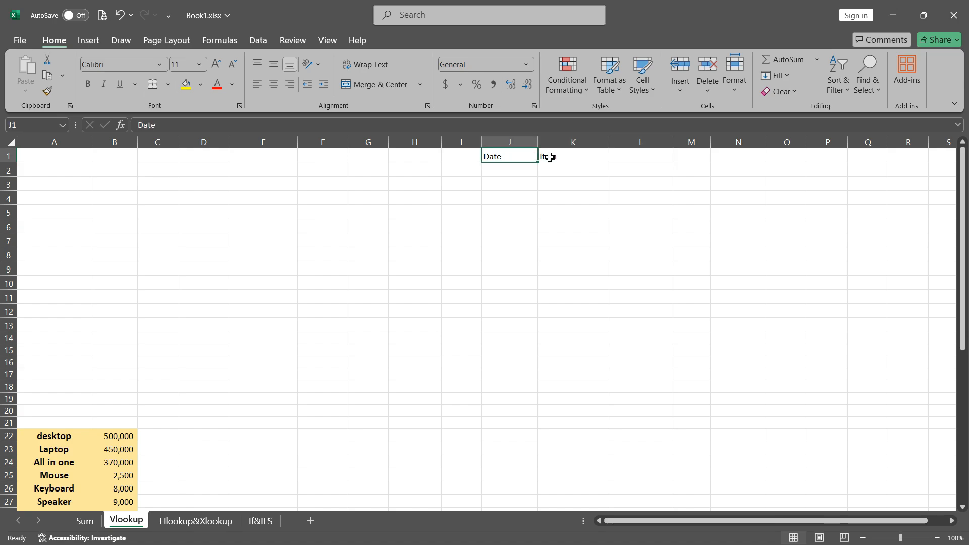
click(591, 160)
click(634, 158)
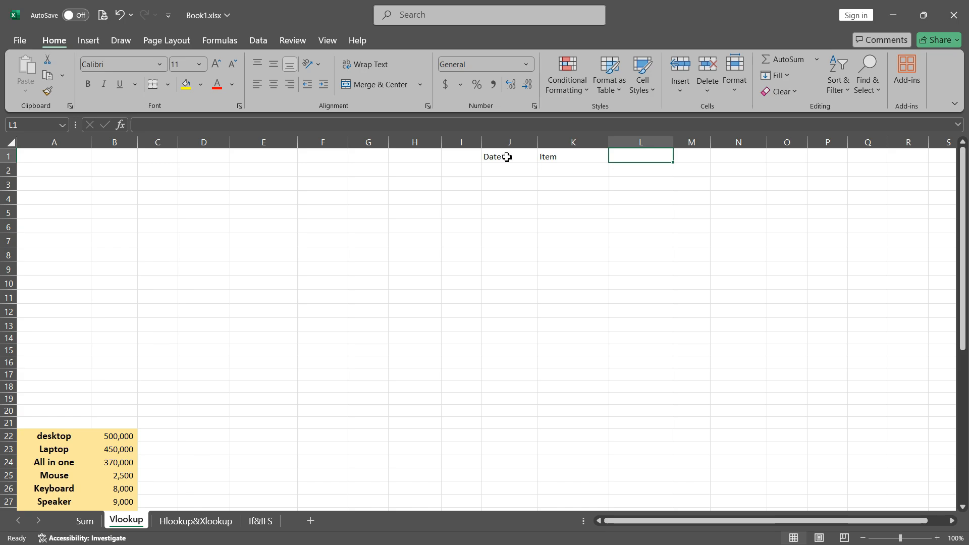
click(505, 158)
click(563, 160)
Step: Enter the headers Price, Qty and Line Total in cells L1, M1 and N1, beside the Date and Item headers
click(637, 159)
text(Price)
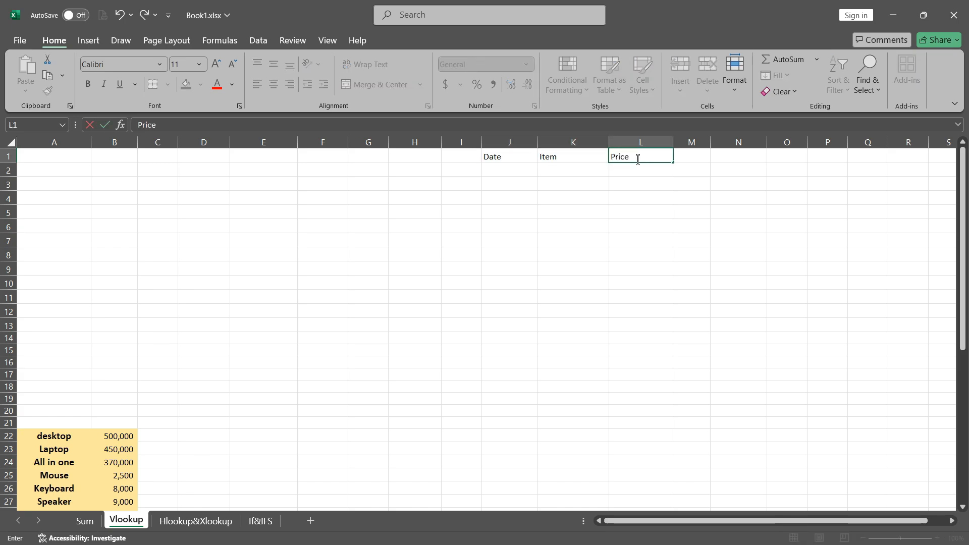
key(Tab)
text(Qty)
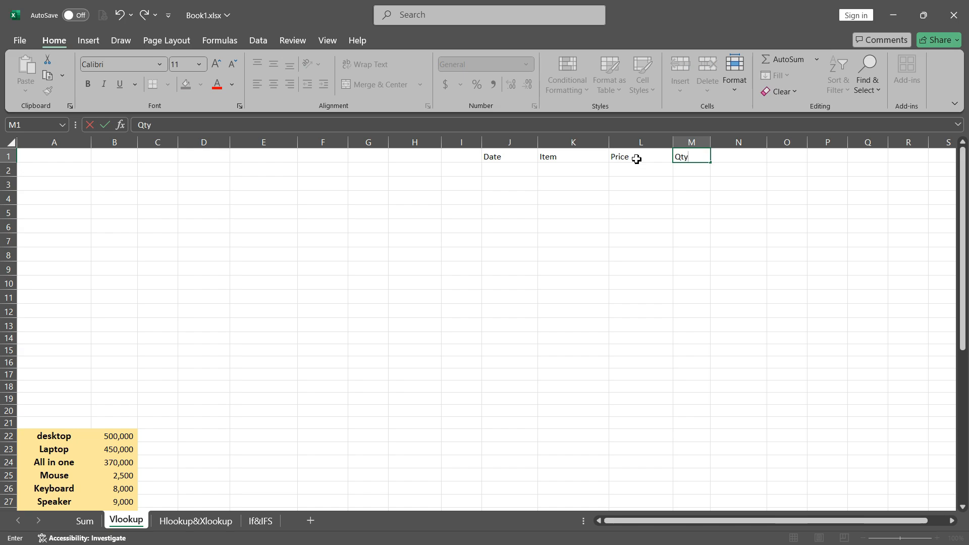
key(Tab)
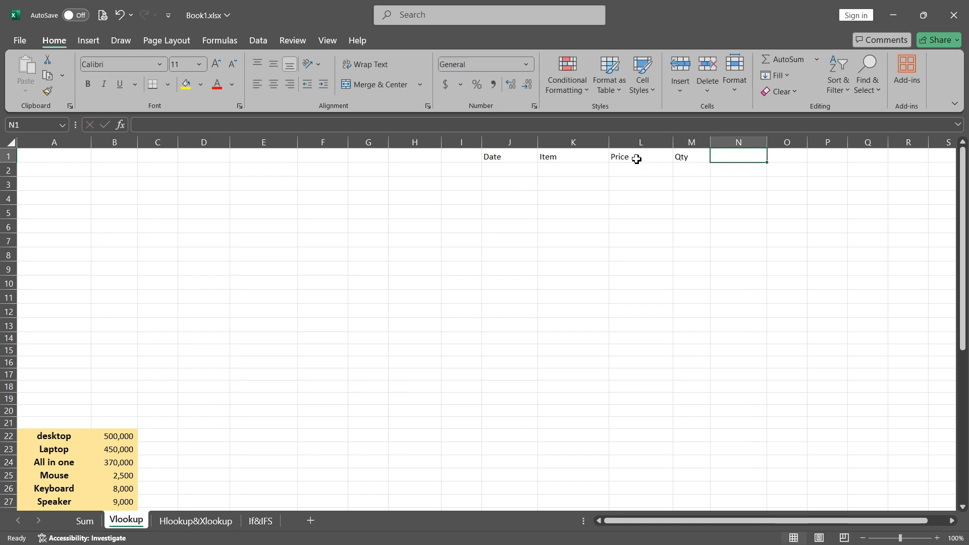
text(Total)
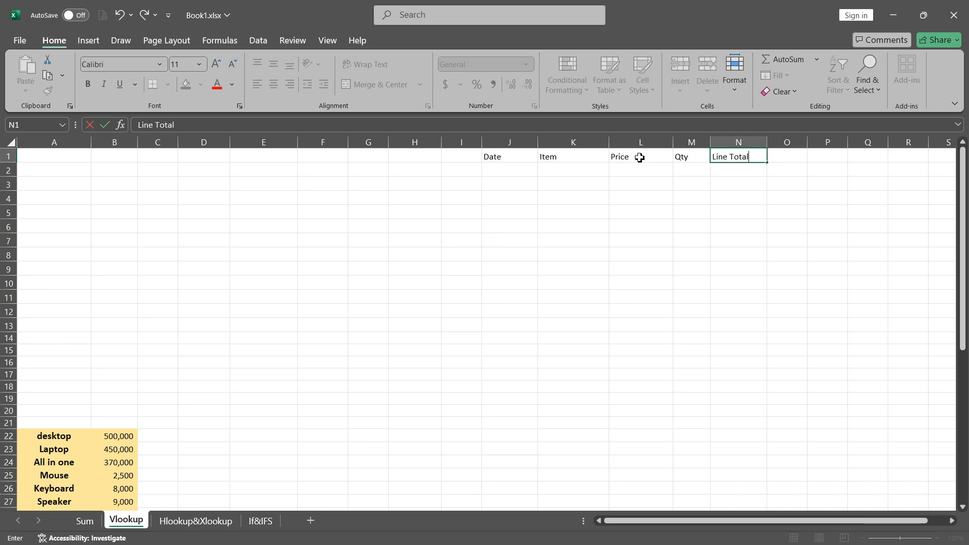
click(541, 197)
click(500, 157)
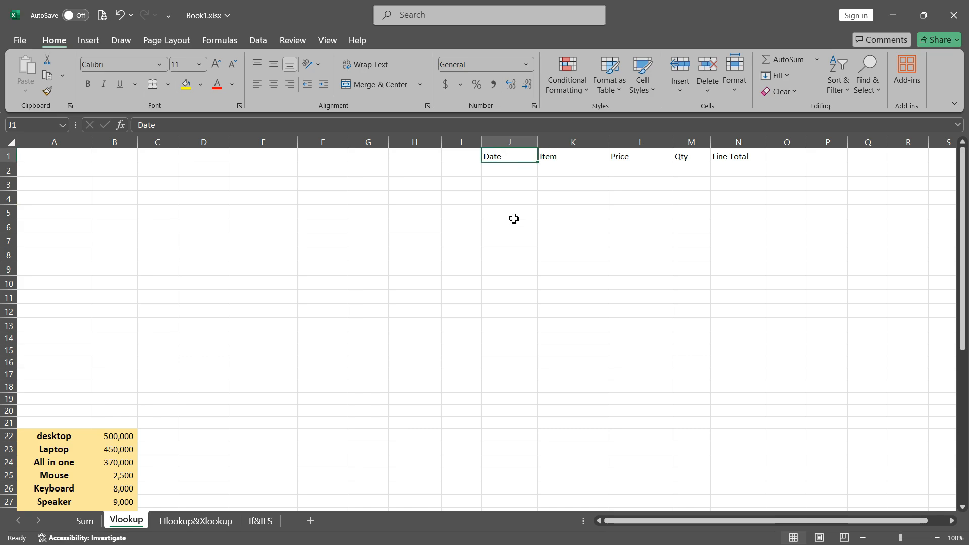
Step: Format range J1:N10 as a table with headers, using the orange Light style with a solid header row
drag(510, 153, 742, 279)
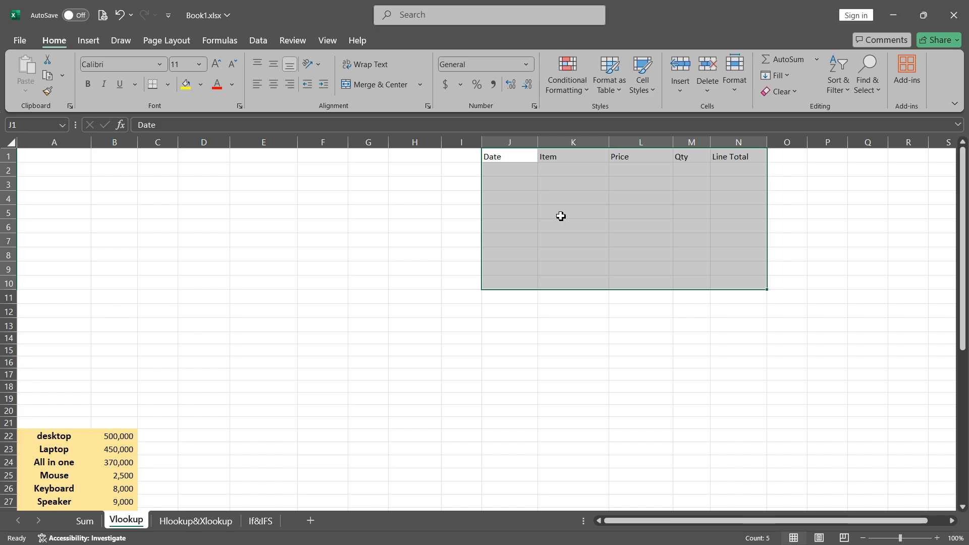
click(85, 42)
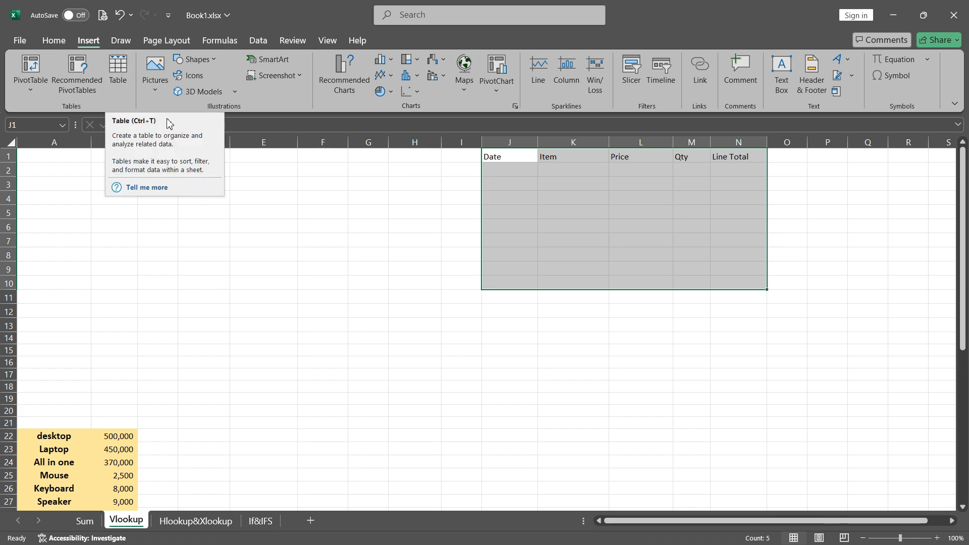
click(54, 41)
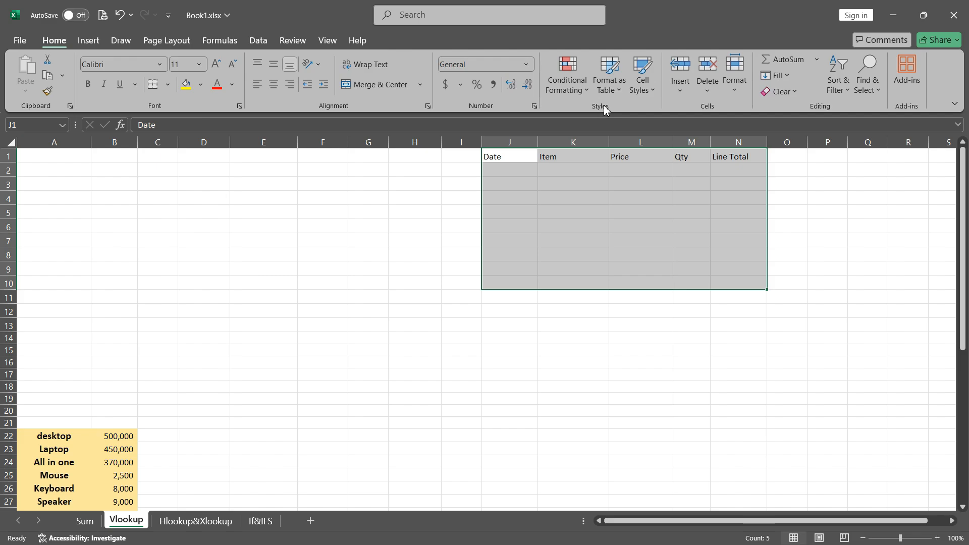
click(621, 89)
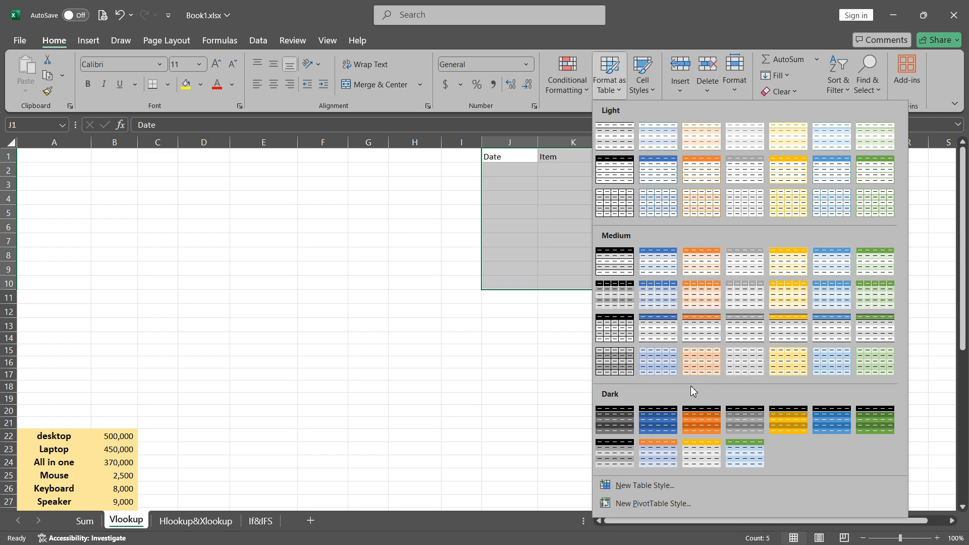
click(568, 109)
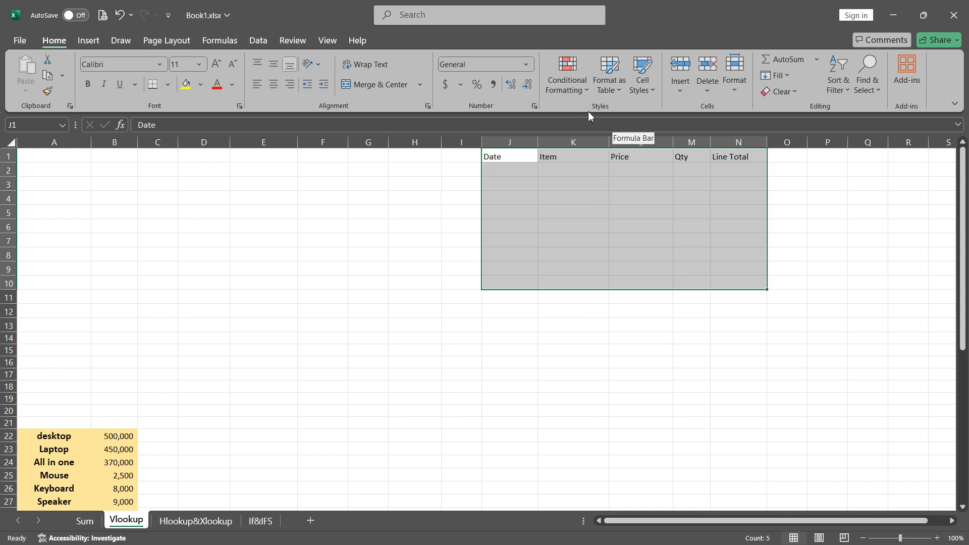
click(617, 82)
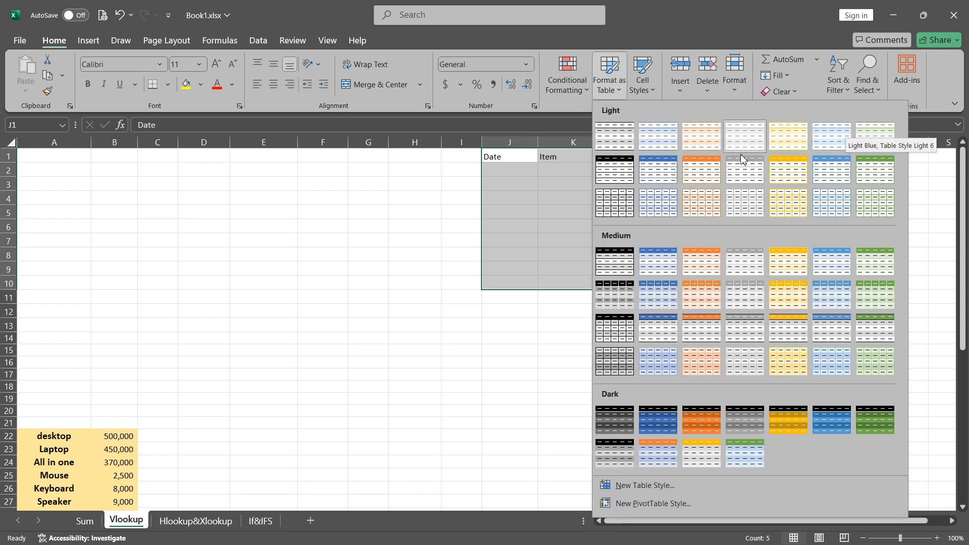
click(701, 171)
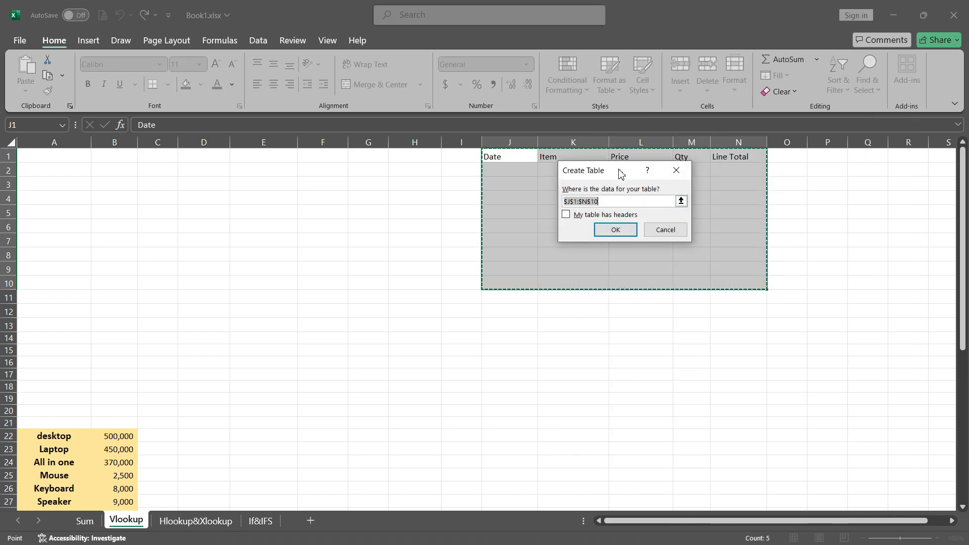
drag(617, 173, 392, 169)
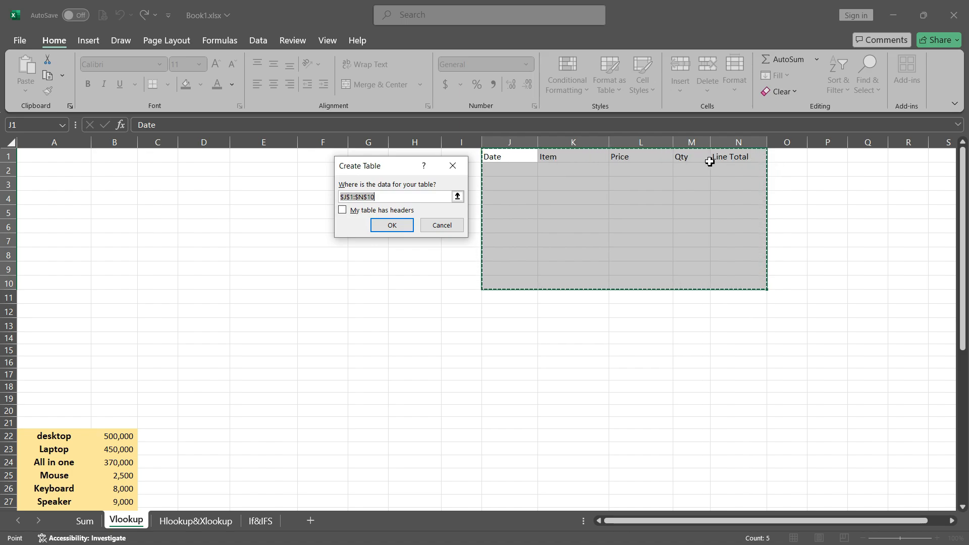
click(344, 210)
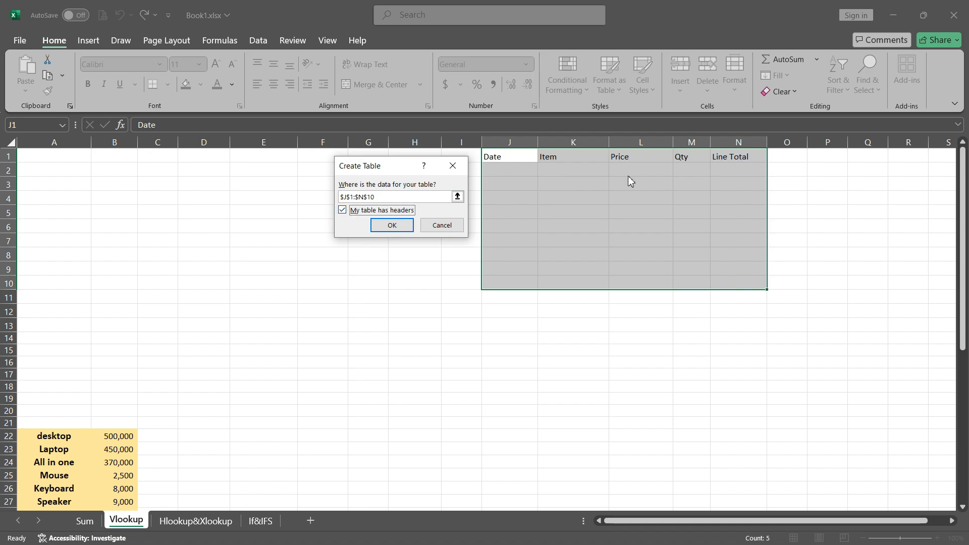
click(393, 226)
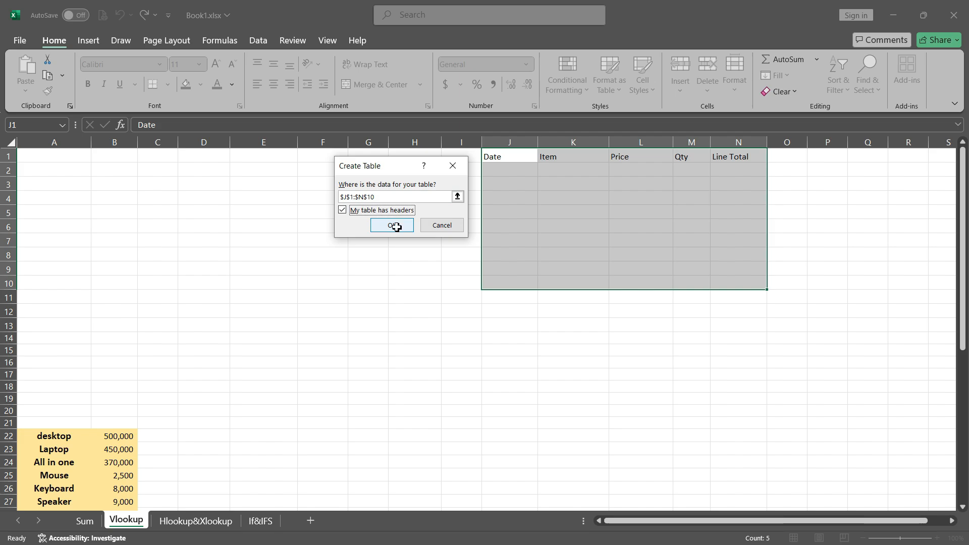
click(598, 214)
click(735, 200)
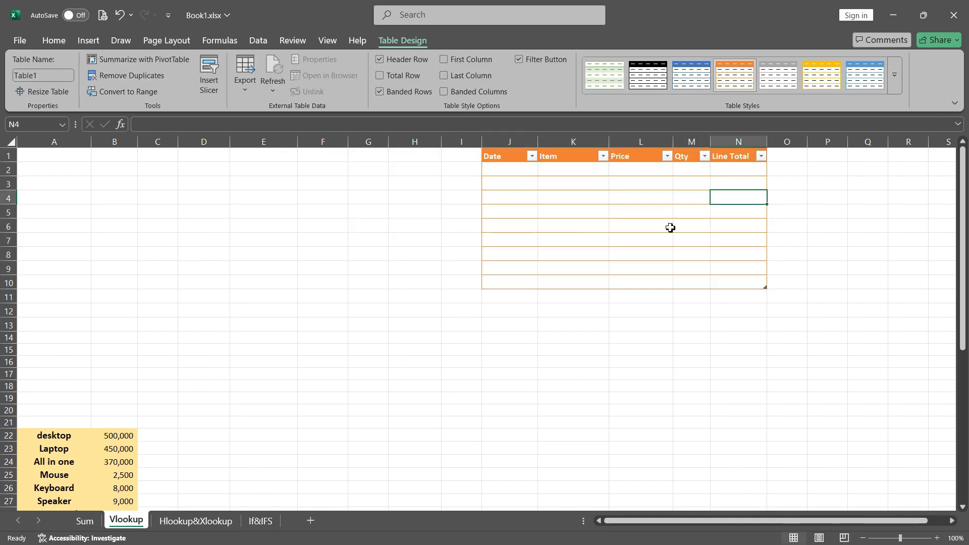
click(669, 227)
click(593, 210)
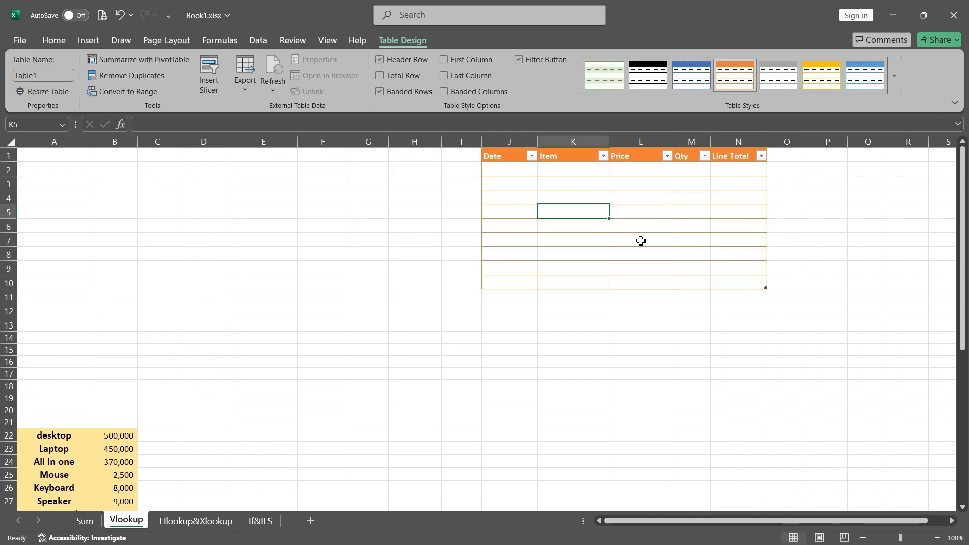
click(382, 226)
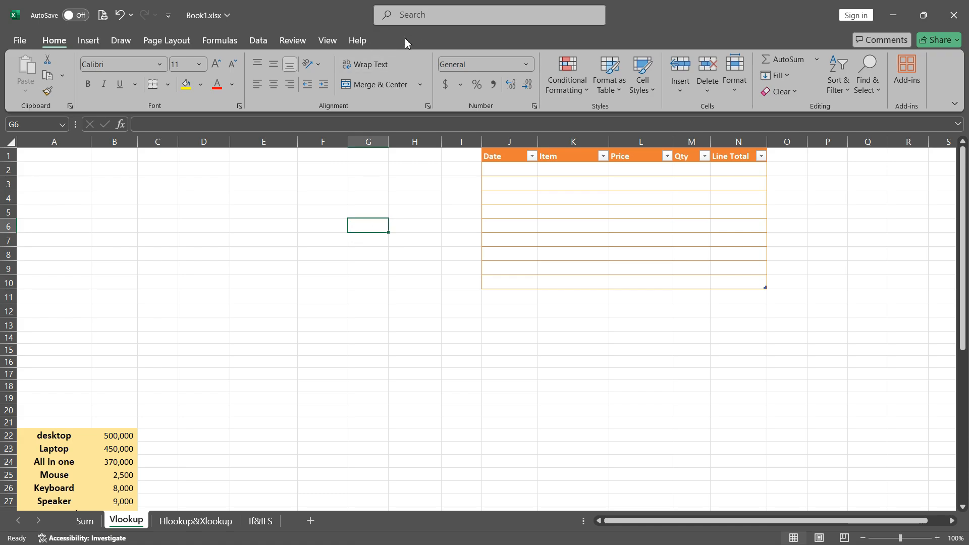
Step: Turn off the filter buttons in the header row of the new orange table
click(583, 211)
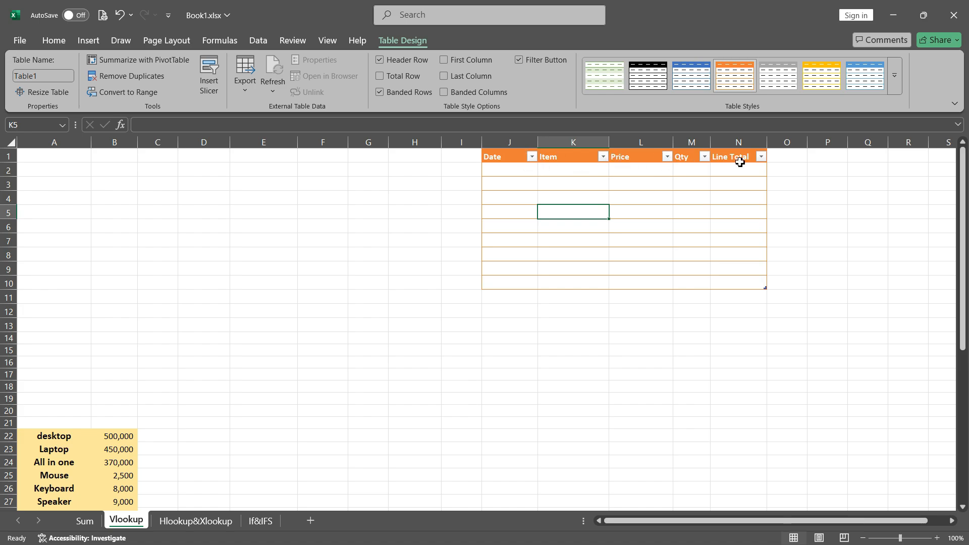
click(521, 58)
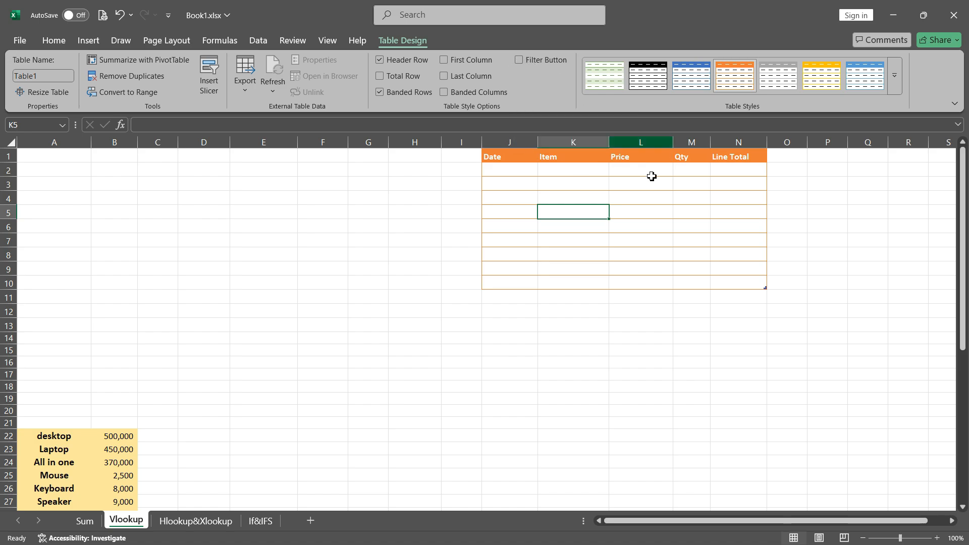
click(626, 216)
click(576, 198)
click(636, 217)
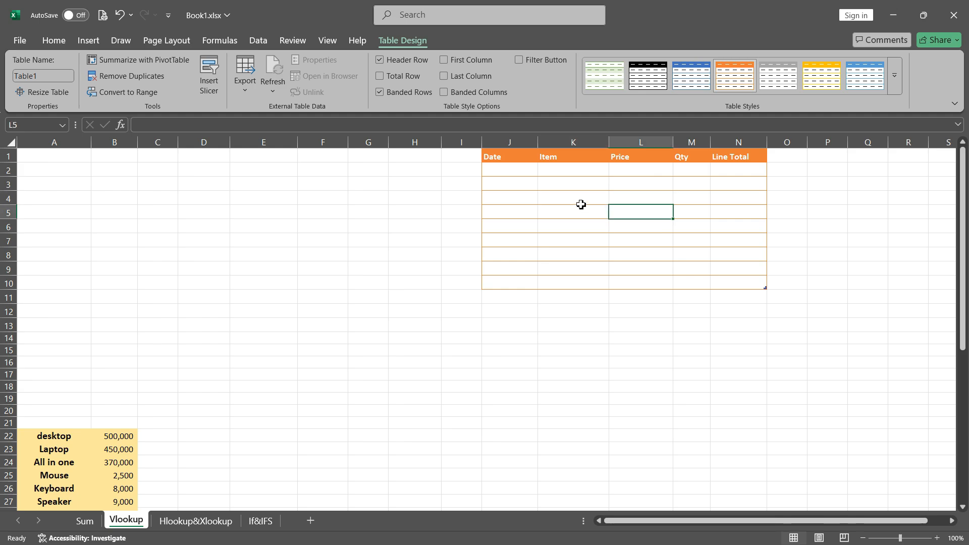
Step: Insert today's date, 3/5/2026, as a fixed value in cell J2 under the Date header
click(502, 172)
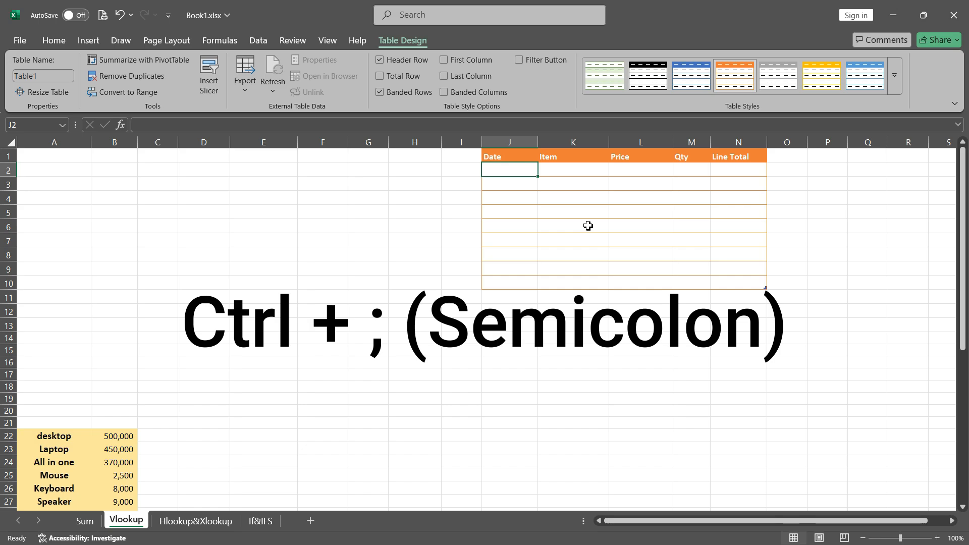
key(ctrl+semicolon)
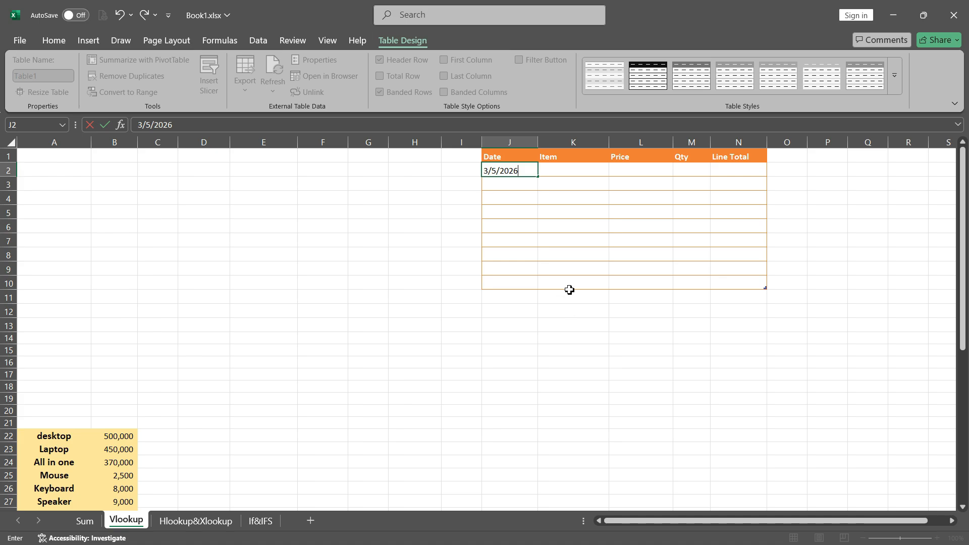
click(530, 197)
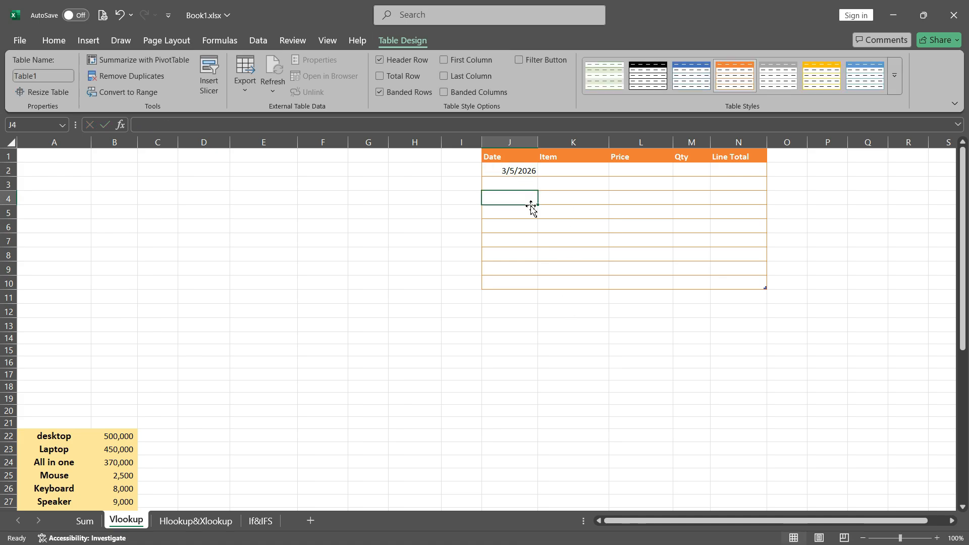
Step: Launch the On-Screen Keyboard with the Run command osk, highlight its Ctrl key, and close the keyboard
key(super+r)
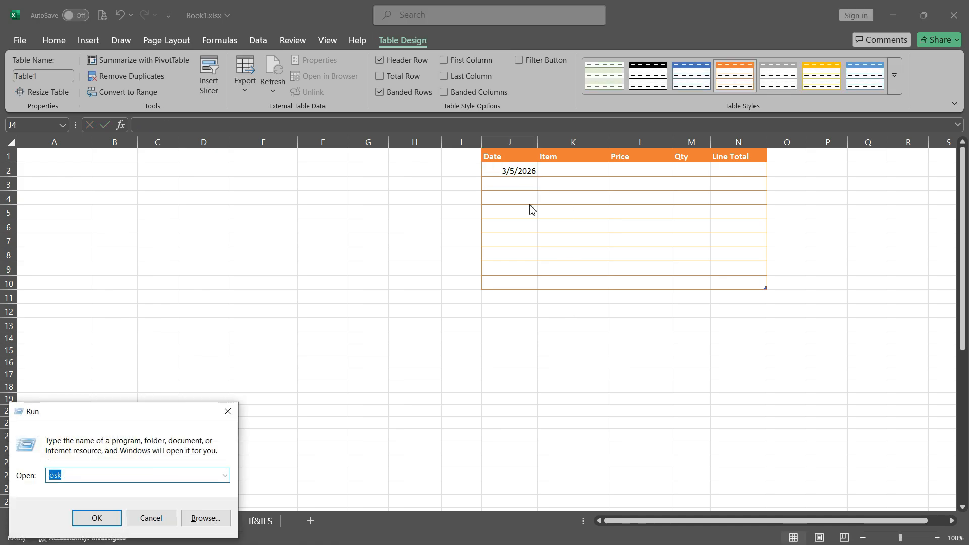
text(osd)
key(Return)
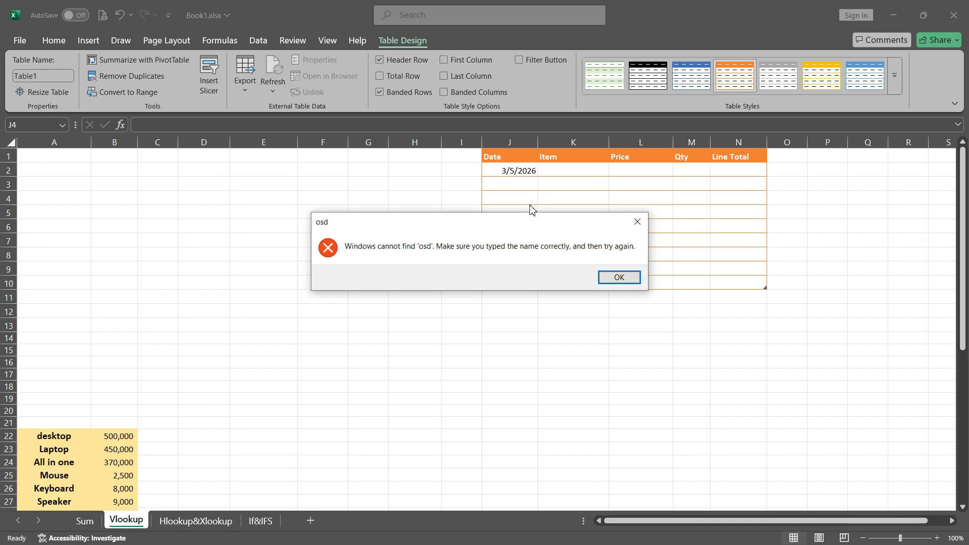
key(Return)
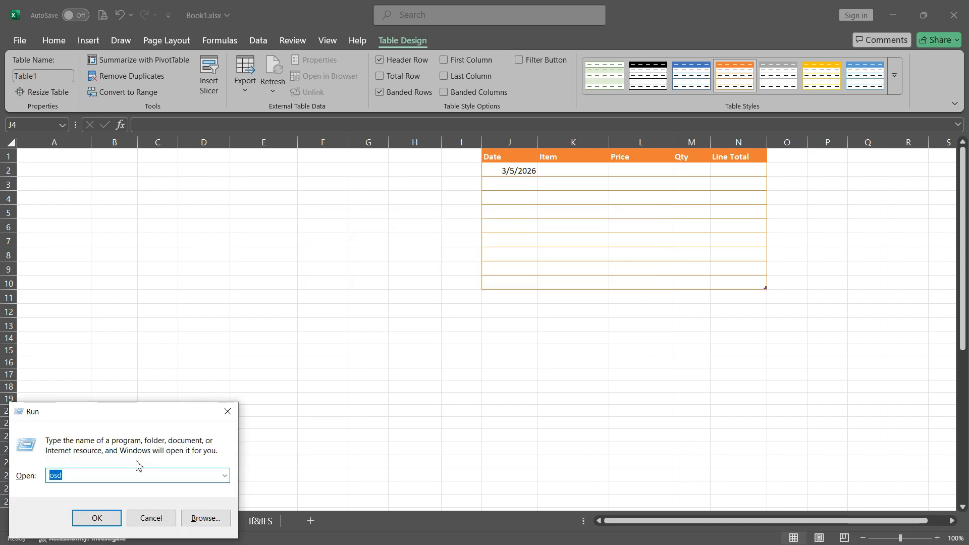
text(osk)
key(Return)
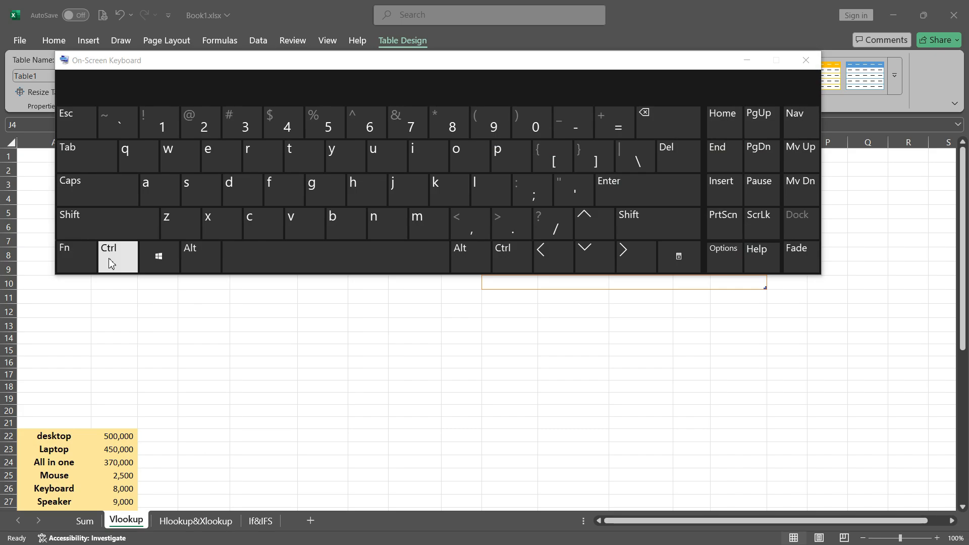
click(111, 262)
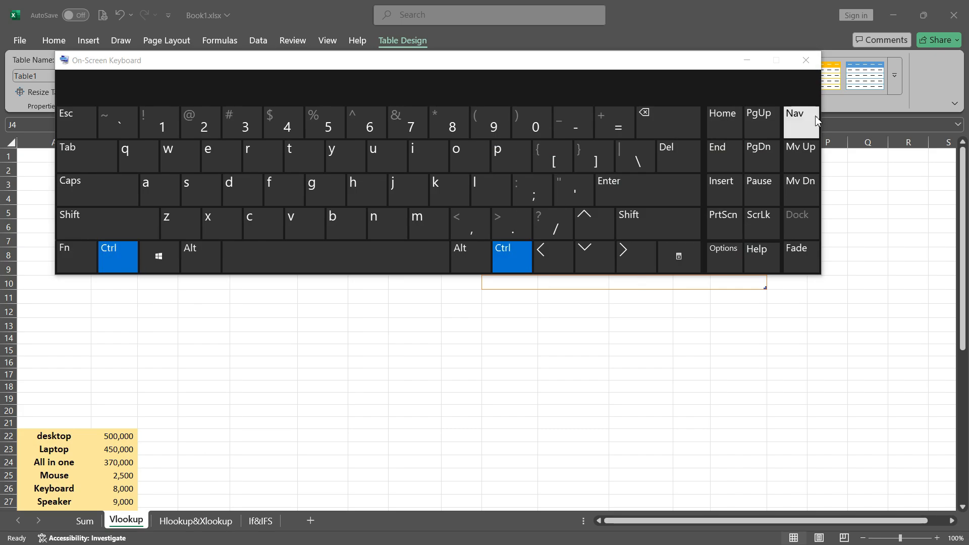
click(812, 59)
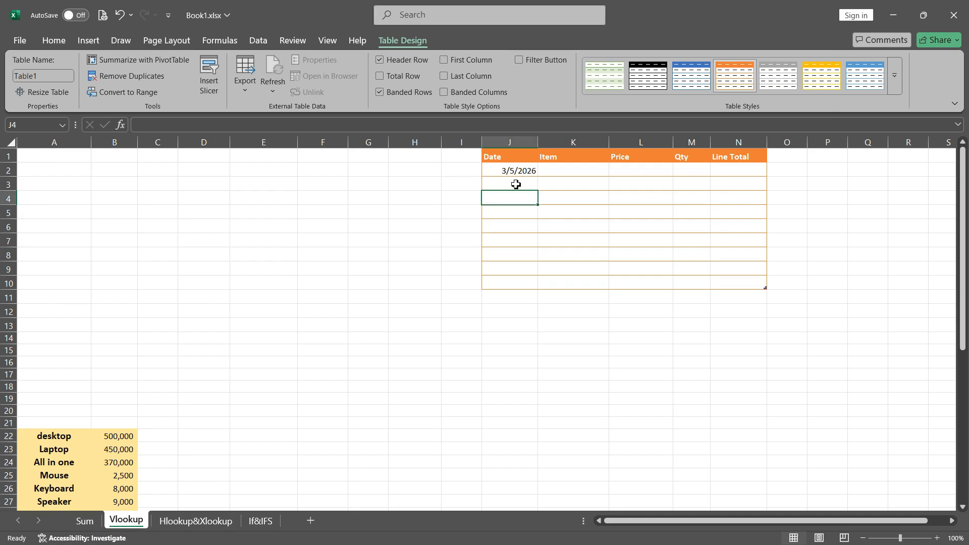
Step: Fill the Date column from J2 down to J10 with consecutive days, 3/5/2026 through 3/13/2026
click(528, 173)
drag(540, 179, 537, 286)
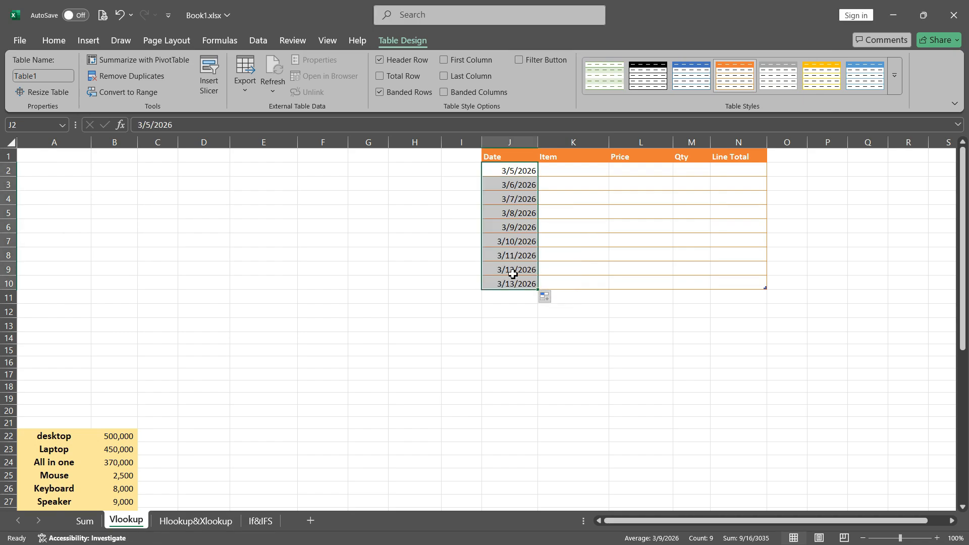
click(520, 171)
click(528, 185)
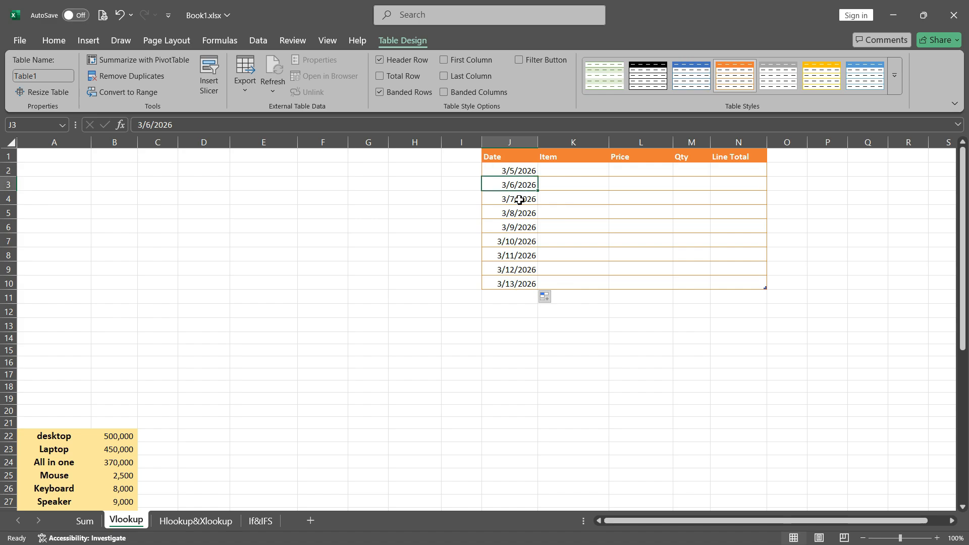
click(519, 200)
click(518, 224)
click(519, 172)
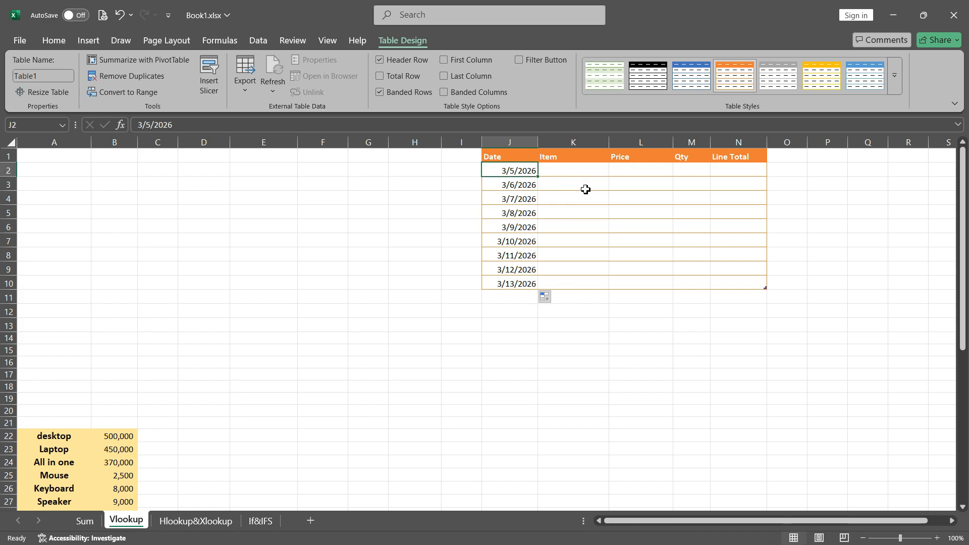
click(565, 170)
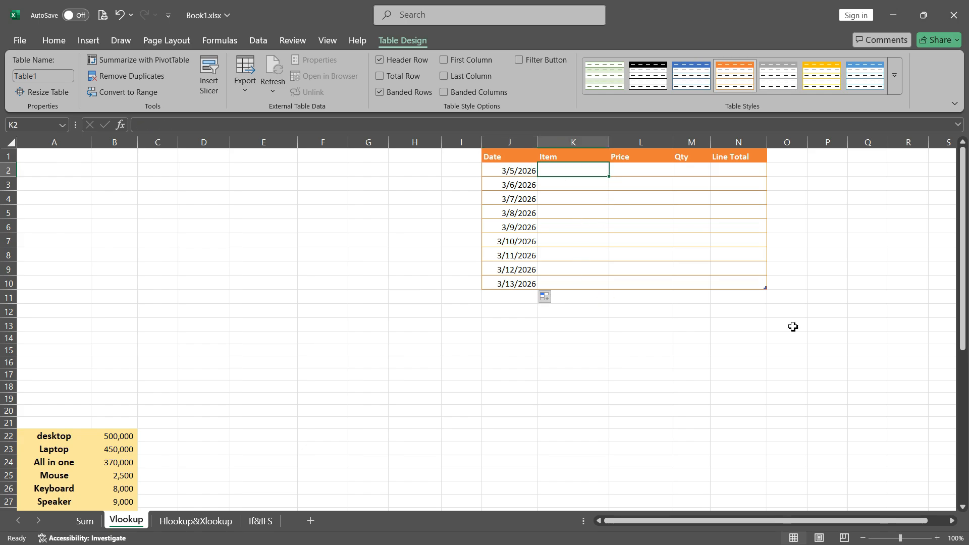
click(827, 157)
double_click(830, 228)
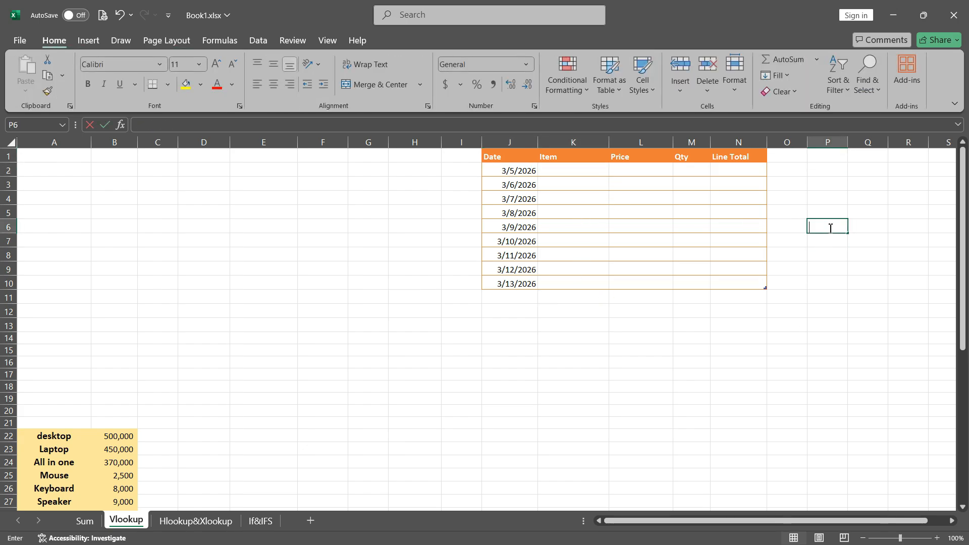
click(736, 235)
click(829, 244)
click(629, 325)
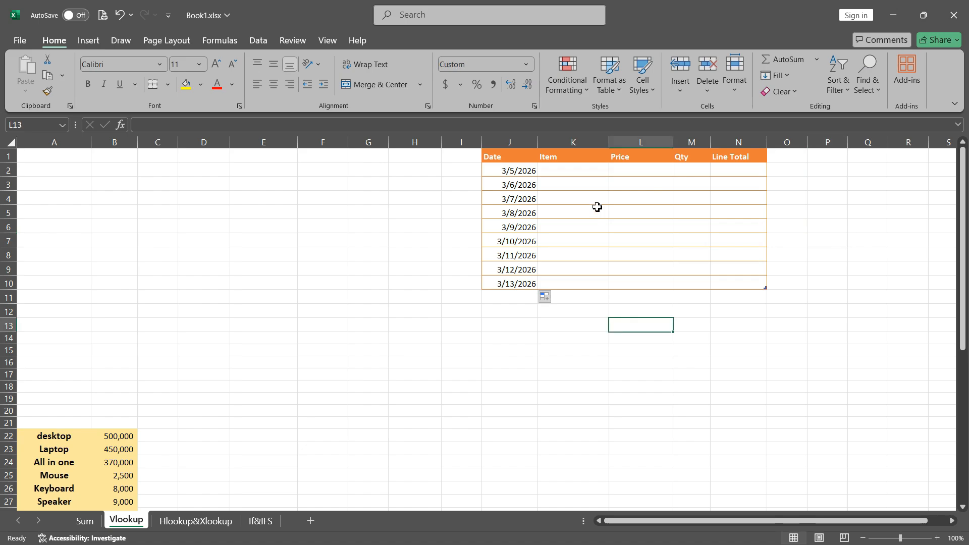
Step: Try entering "Lap" by hand in cell K2 under the Item header
click(576, 172)
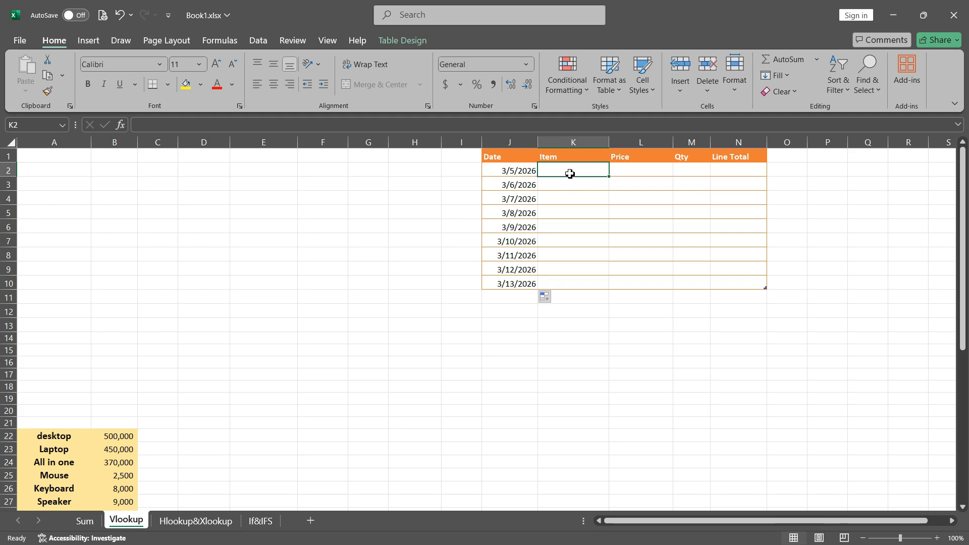
text(Lap)
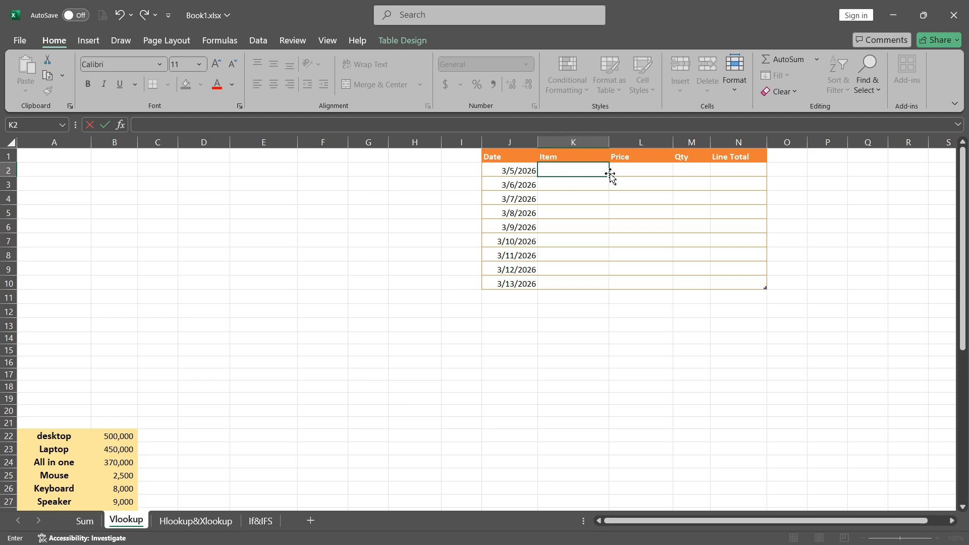
click(620, 213)
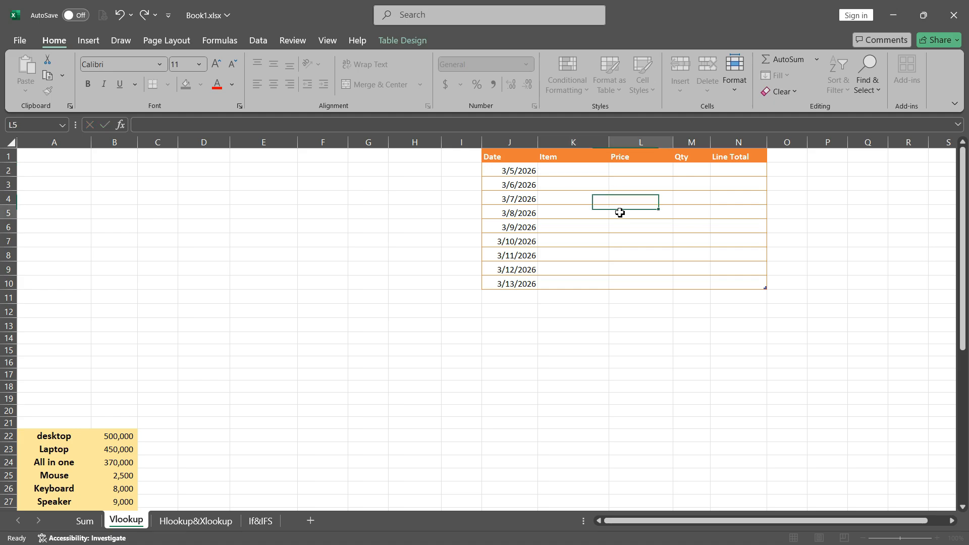
click(575, 169)
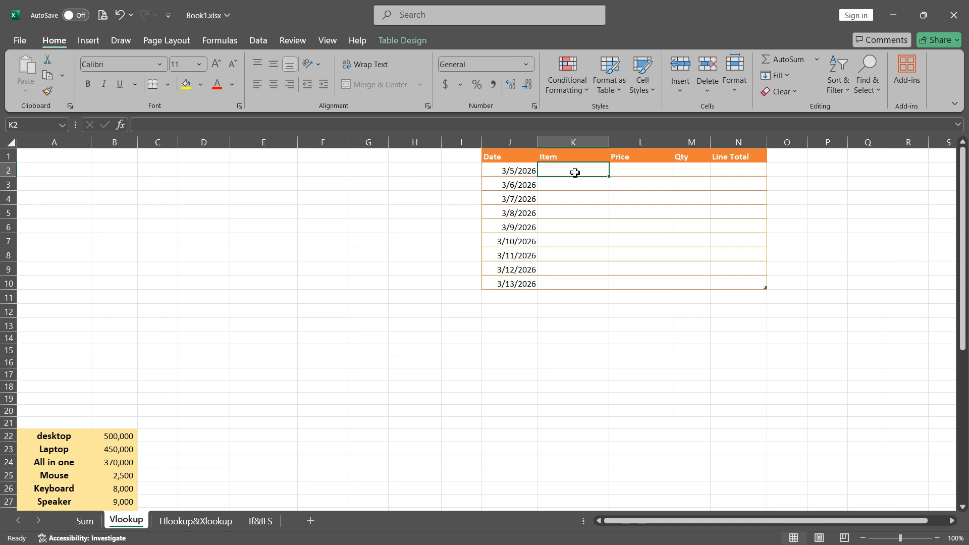
Step: Examine the product names and prices in A22:B47 alongside the empty Item column of the sales table
scroll(202, 422, down, 5)
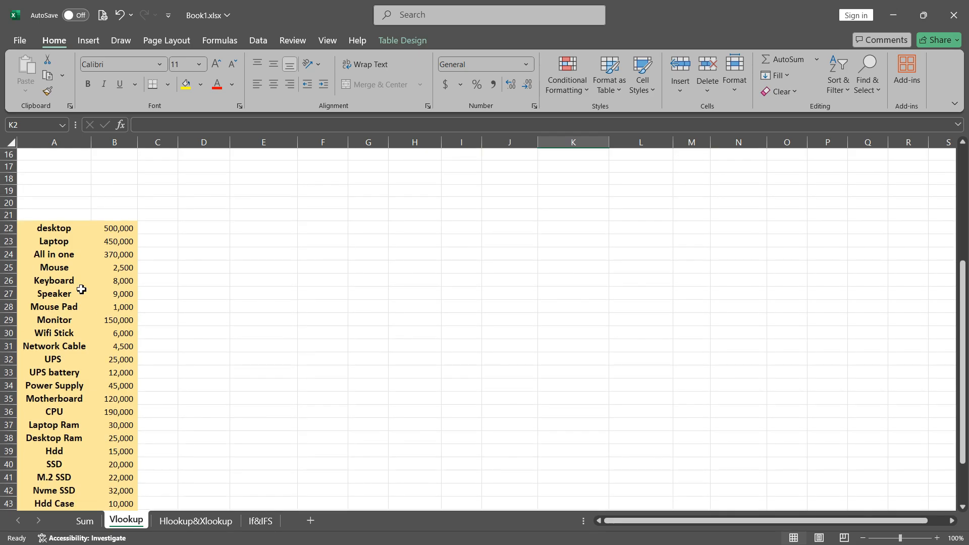
scroll(68, 227, down, 1)
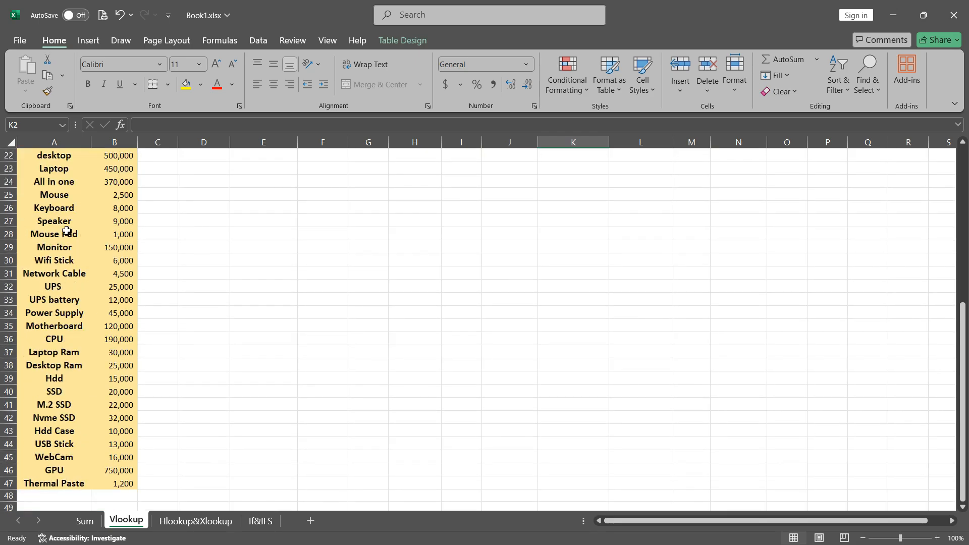
drag(54, 190, 55, 485)
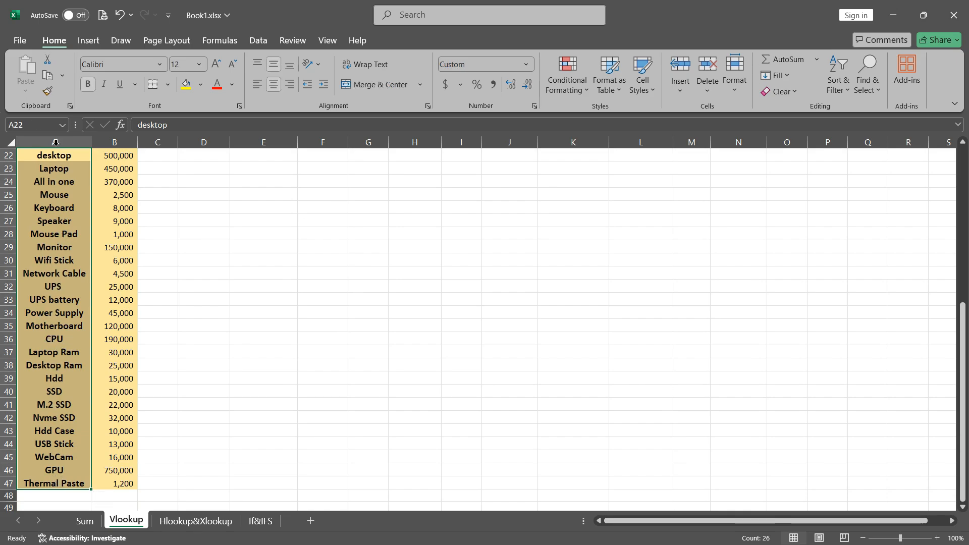
click(78, 234)
scroll(199, 253, up, 4)
scroll(126, 292, down, 2)
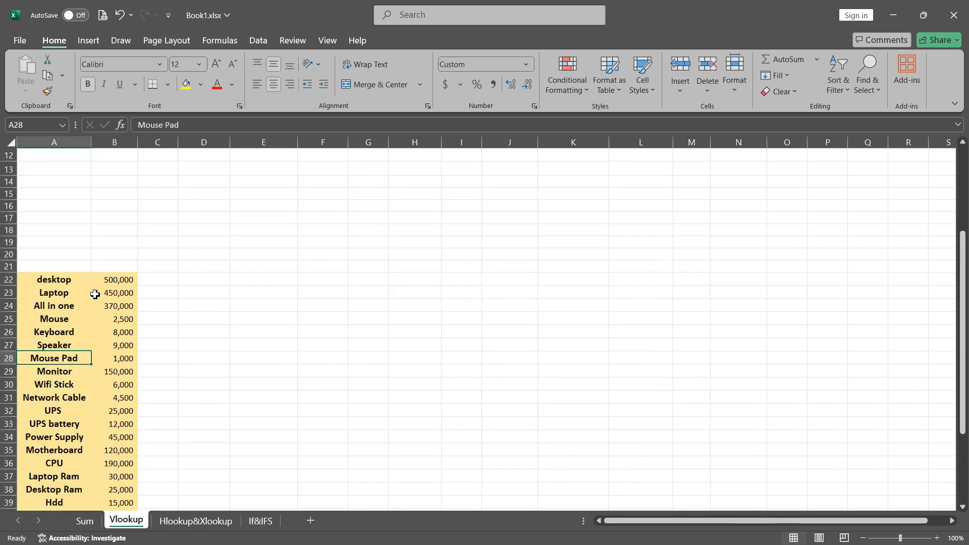
scroll(53, 236, down, 2)
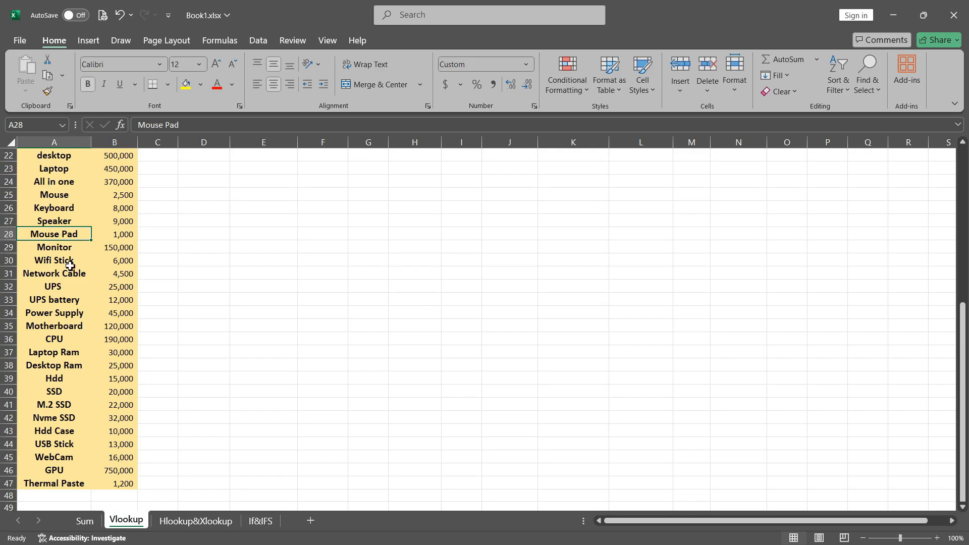
scroll(151, 246, up, 6)
scroll(151, 247, up, 1)
click(399, 226)
click(290, 225)
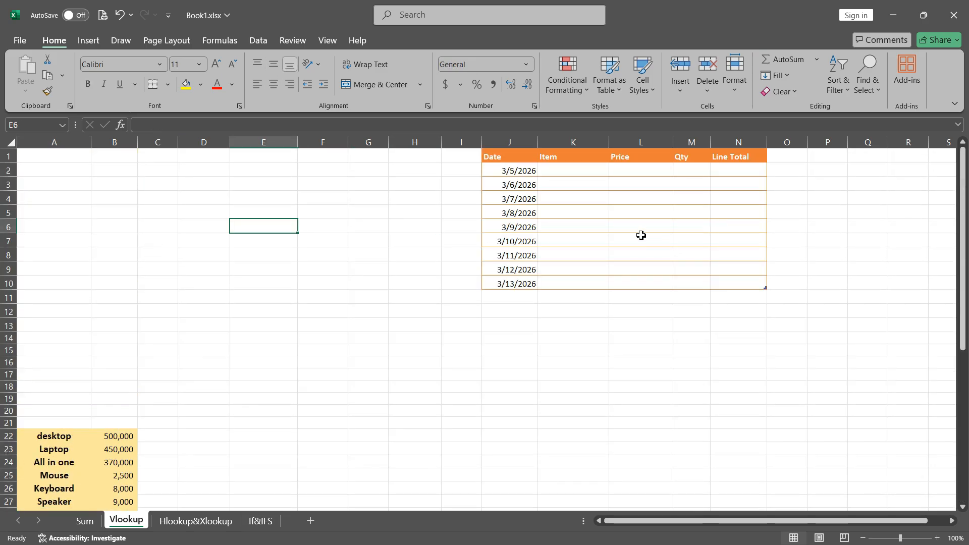
scroll(225, 392, down, 2)
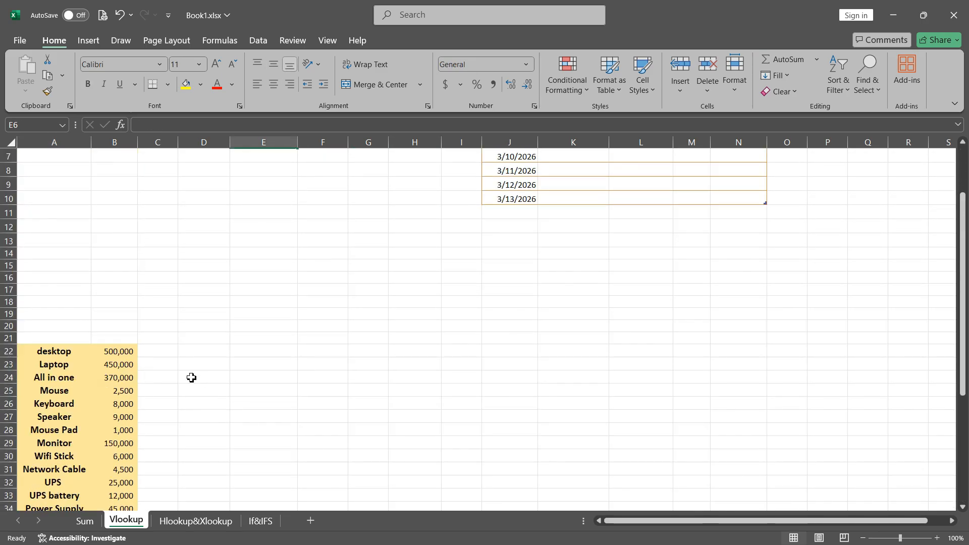
scroll(370, 321, up, 2)
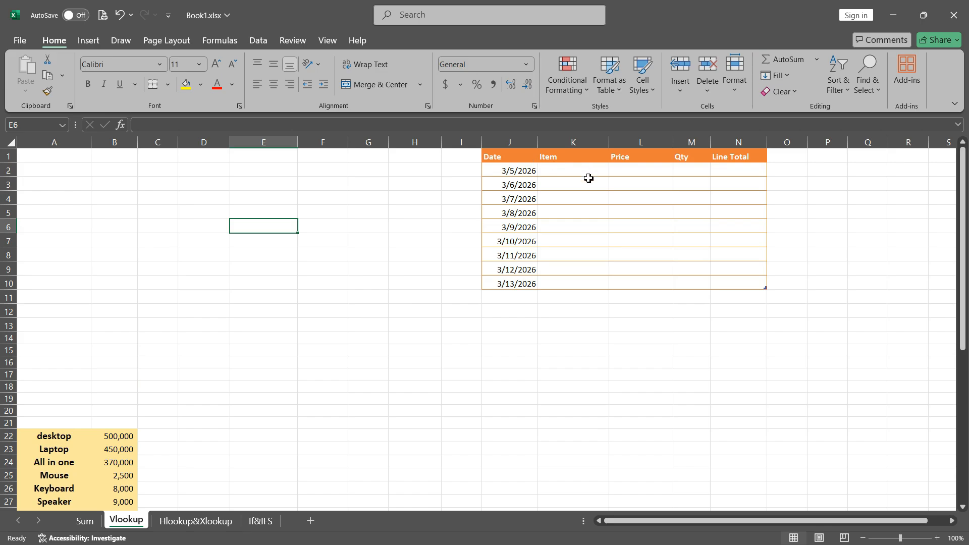
Step: Open Data Validation for cell K2 under Item and set the allowed entries to List
click(573, 172)
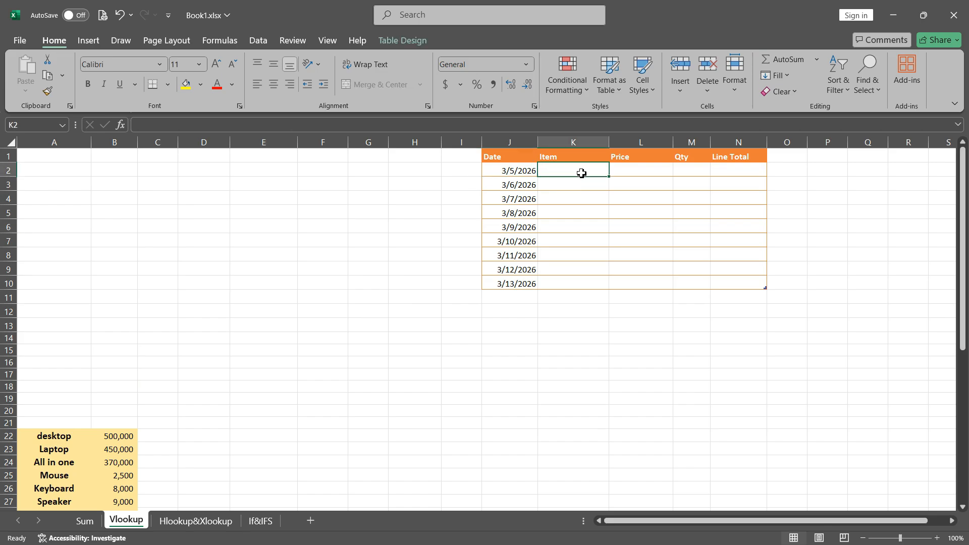
click(259, 43)
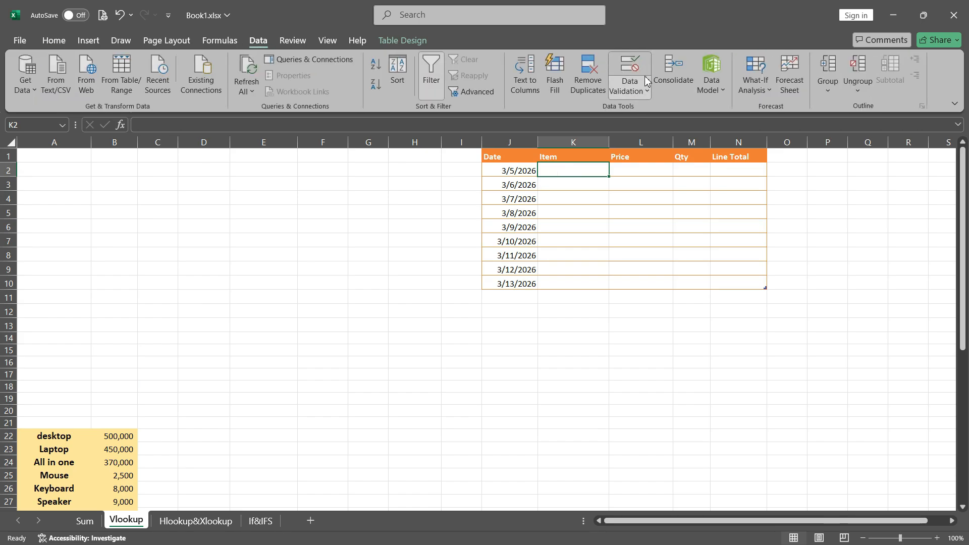
click(631, 69)
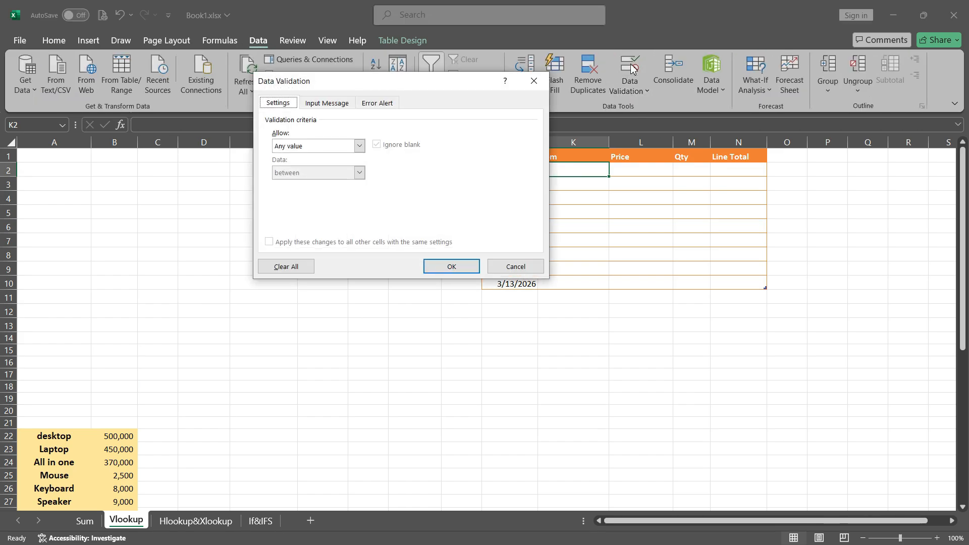
drag(437, 78, 646, 77)
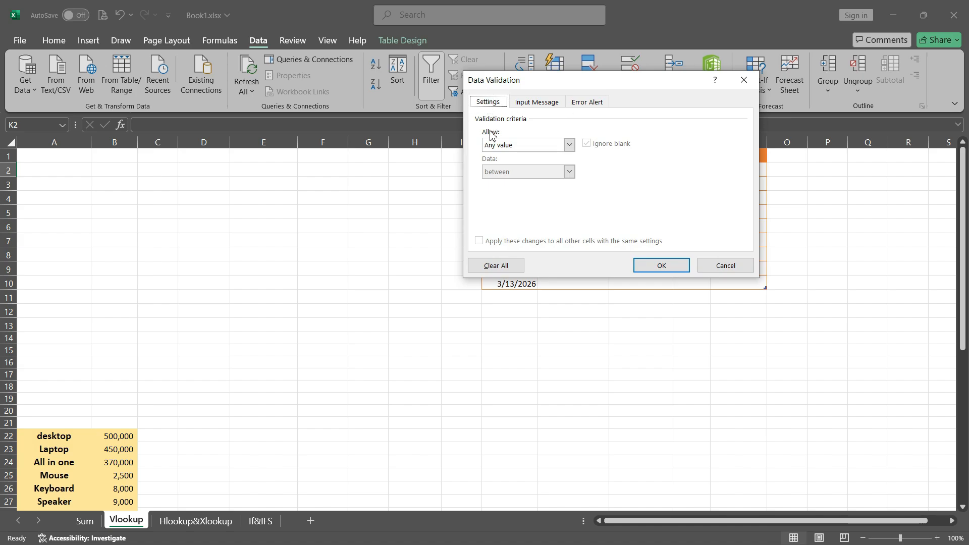
click(570, 146)
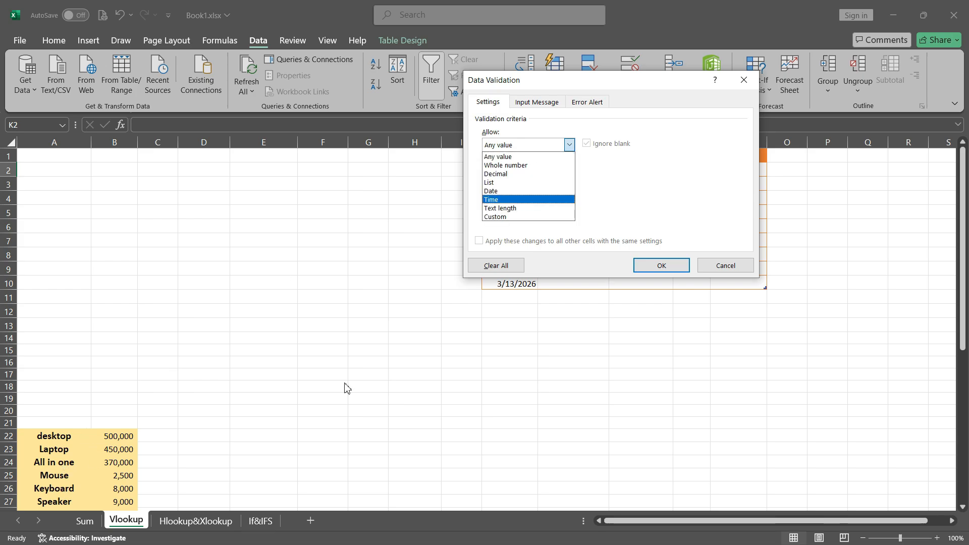
click(492, 182)
click(569, 146)
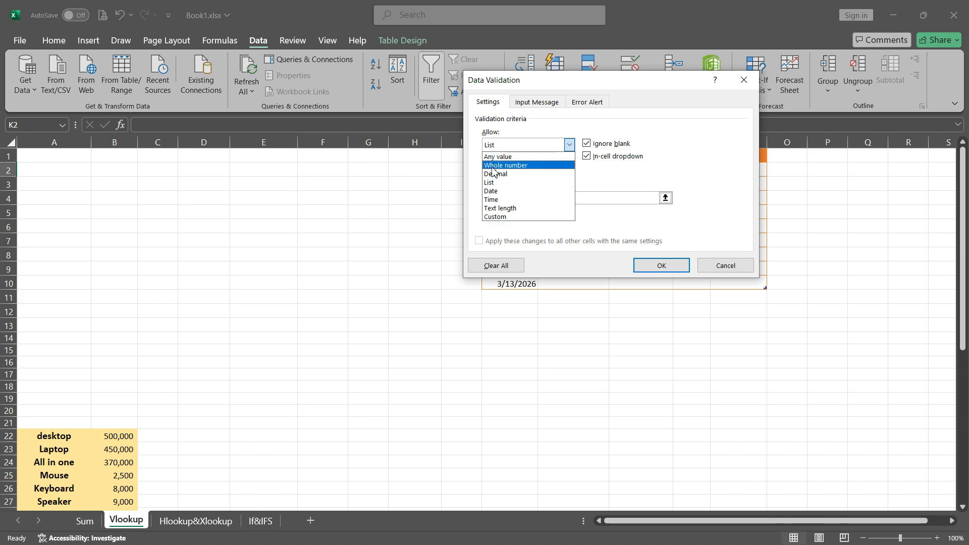
click(492, 182)
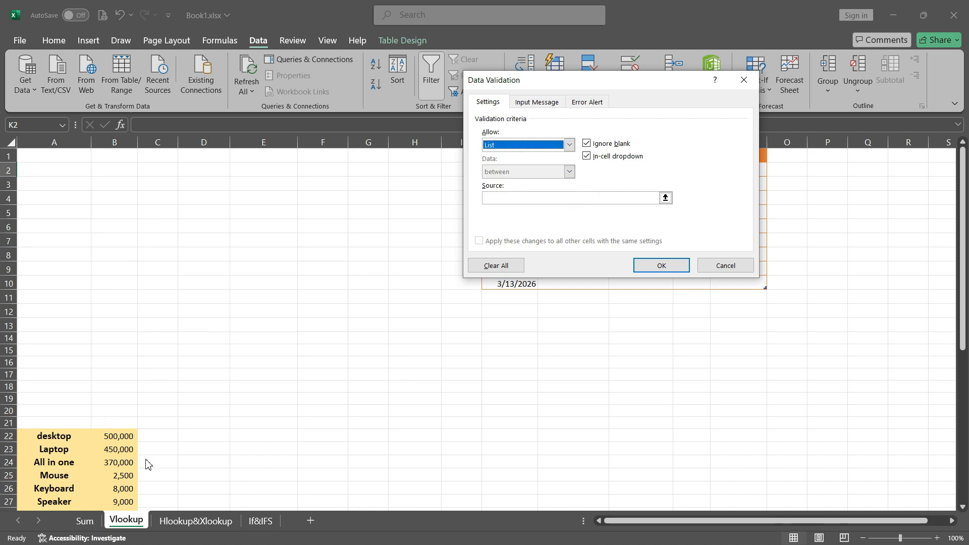
Step: Use the product names in A22:A47 as the list source and apply the validation to K2
click(666, 199)
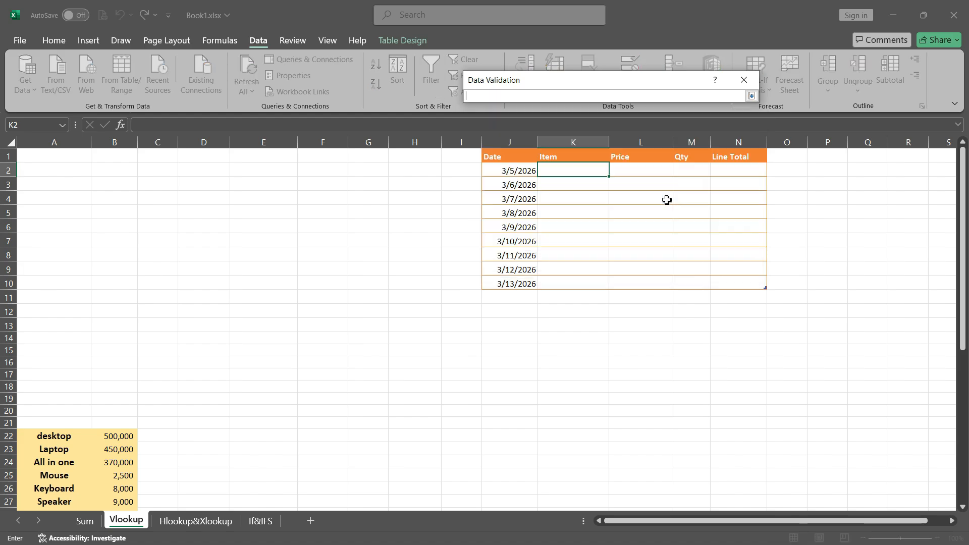
scroll(311, 263, down, 4)
drag(52, 266, 54, 346)
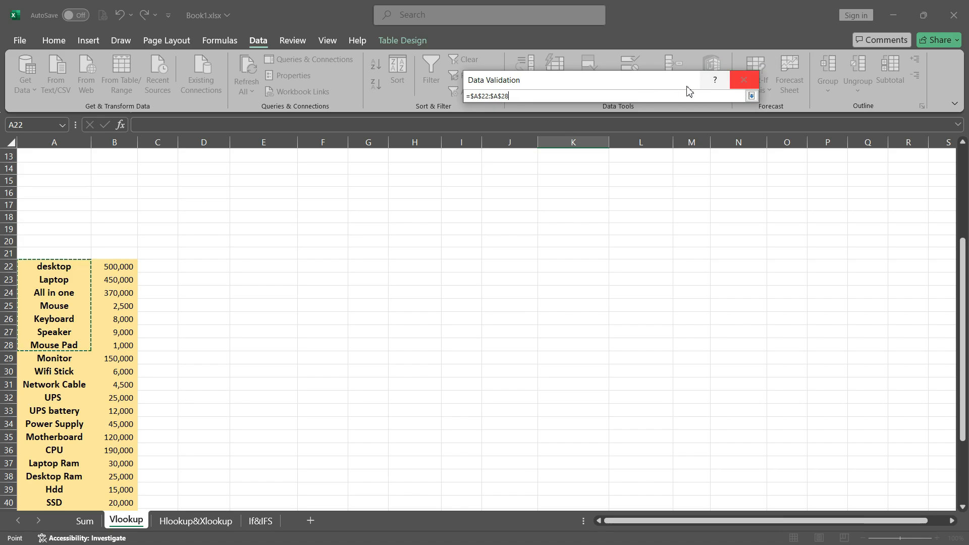
drag(54, 266, 62, 484)
scroll(505, 176, up, 5)
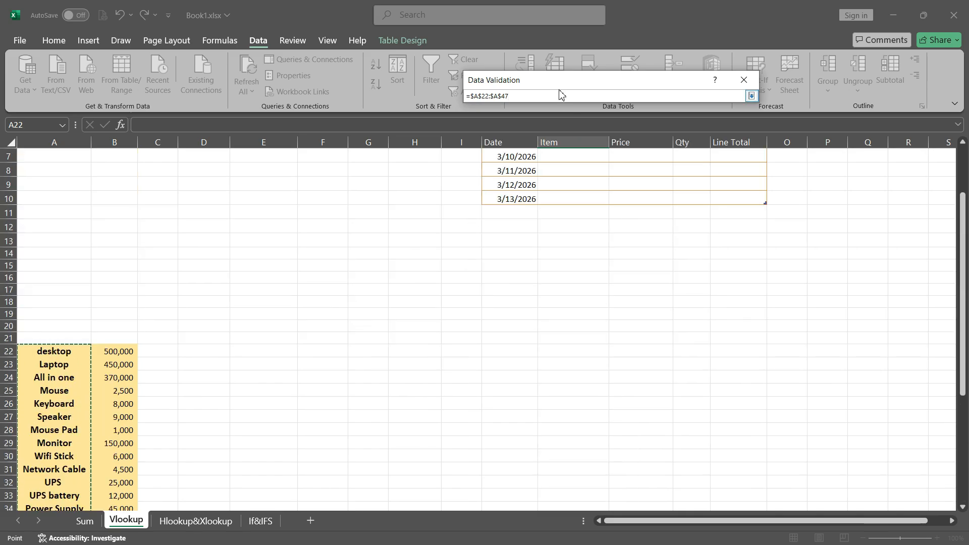
click(752, 96)
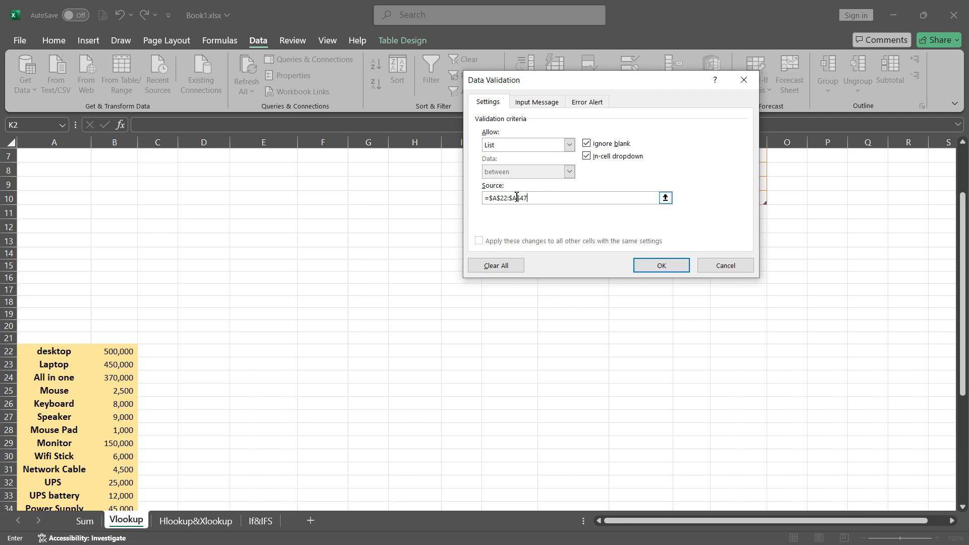
click(662, 266)
scroll(594, 254, up, 2)
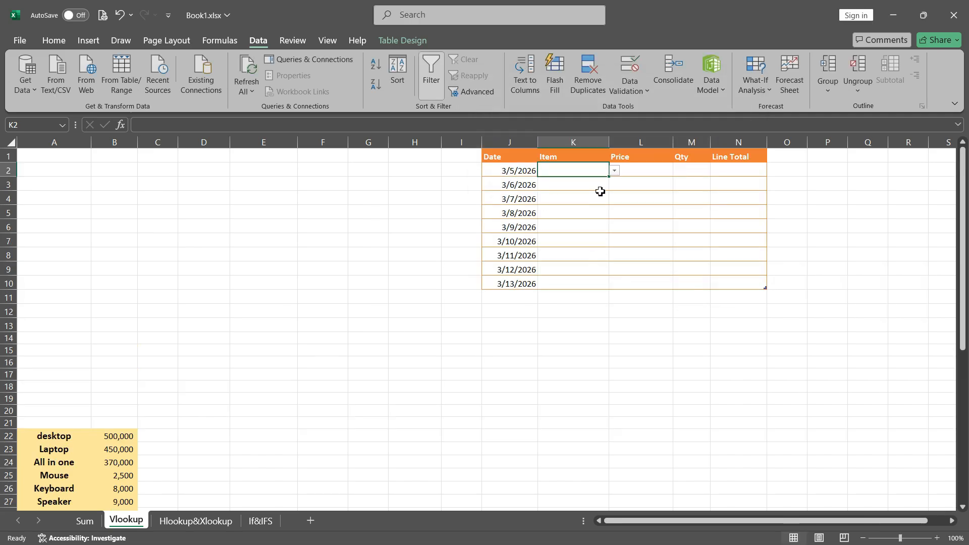
Step: Test the drop-down in K2 by choosing several items in turn, including Mouse, Network Cable and Laptop Ram
click(615, 172)
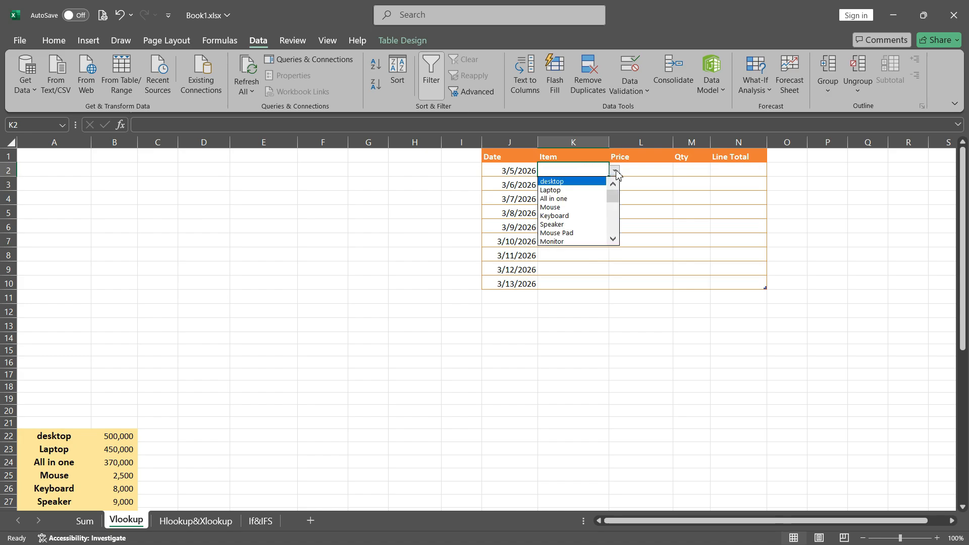
drag(615, 198, 555, 215)
click(553, 209)
click(616, 172)
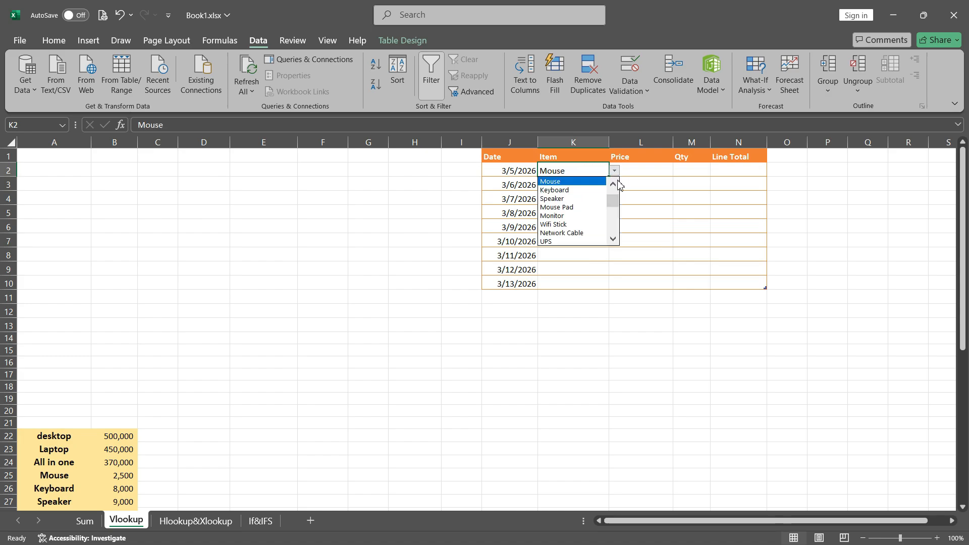
drag(614, 198, 593, 220)
click(549, 233)
click(615, 171)
click(560, 221)
click(615, 171)
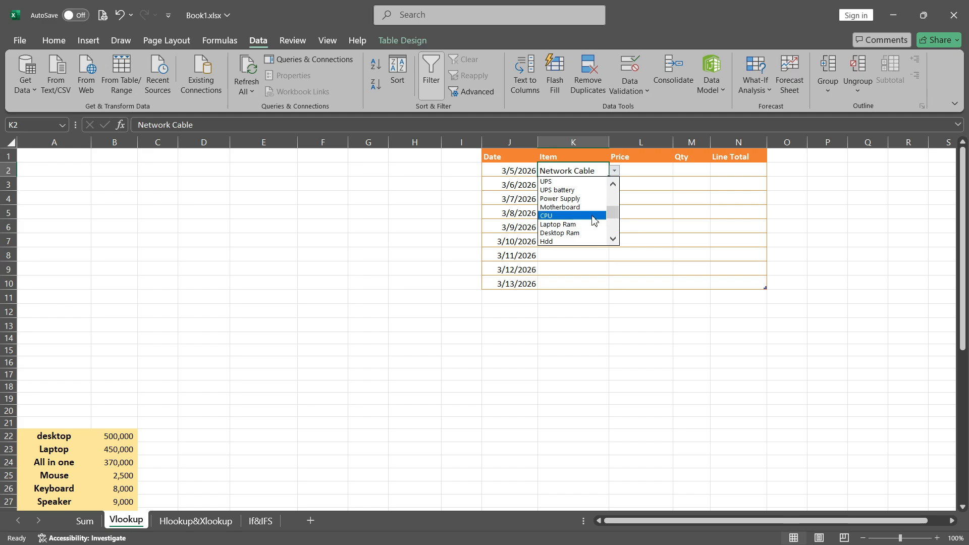
click(562, 225)
Step: Choose Motherboard as the item in K2 from its drop-down list
click(615, 173)
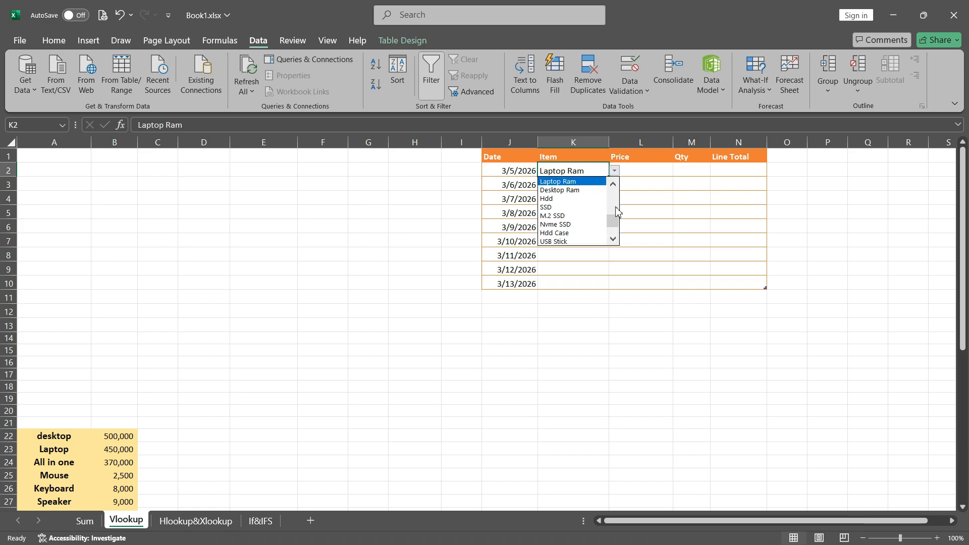
drag(614, 220, 614, 209)
click(575, 208)
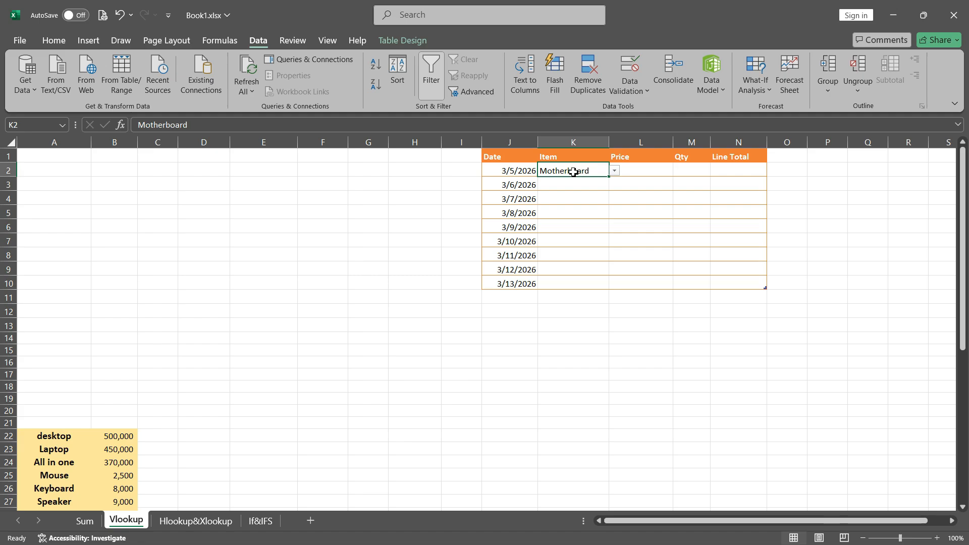
Step: Choose Keyboard as the item in K2 from its drop-down list
click(615, 171)
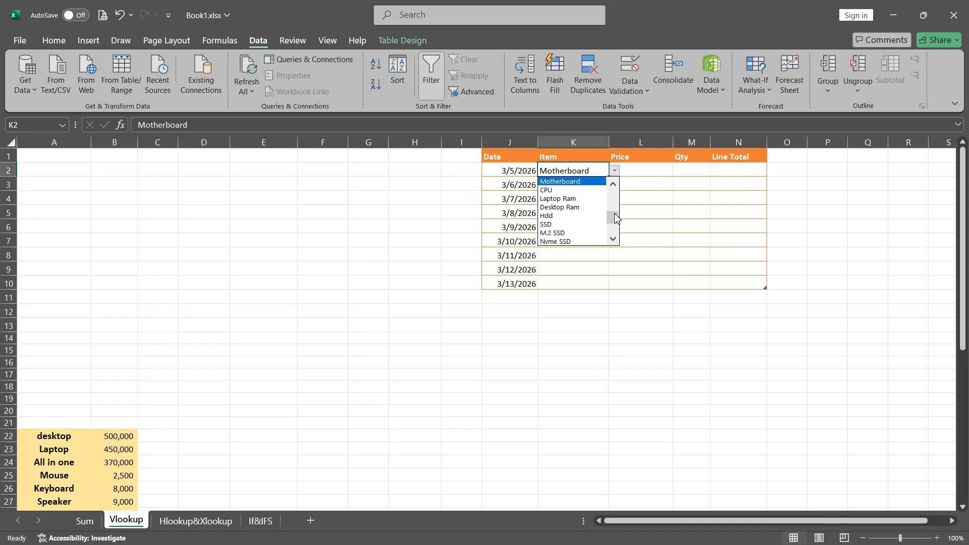
scroll(617, 217, down, 2)
scroll(616, 200, up, 2)
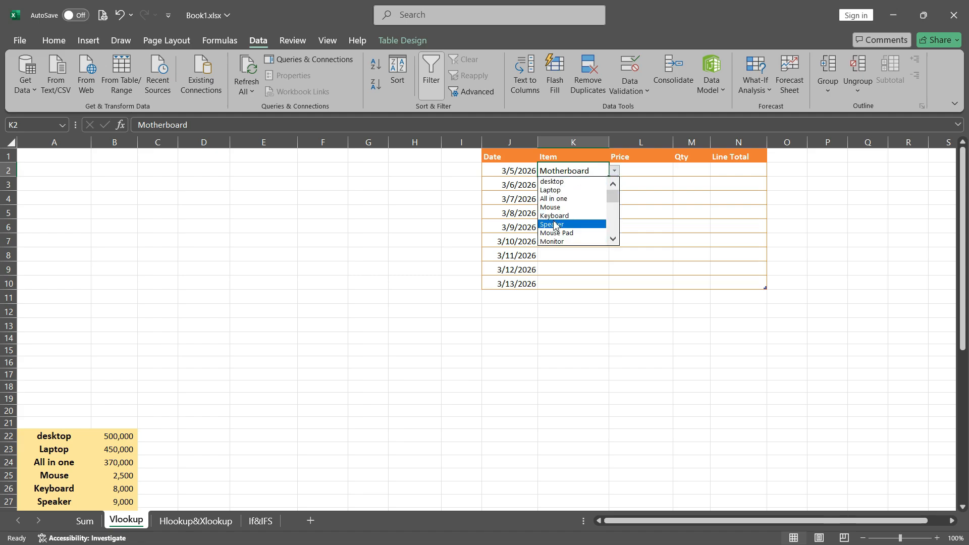
click(601, 216)
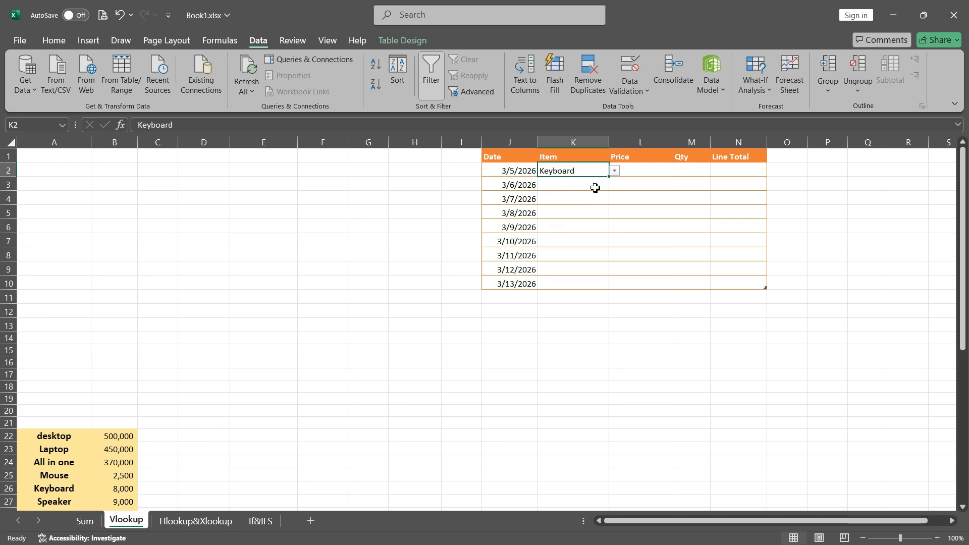
key(Down)
key(Down)
key(Up)
key(Right)
key(Up)
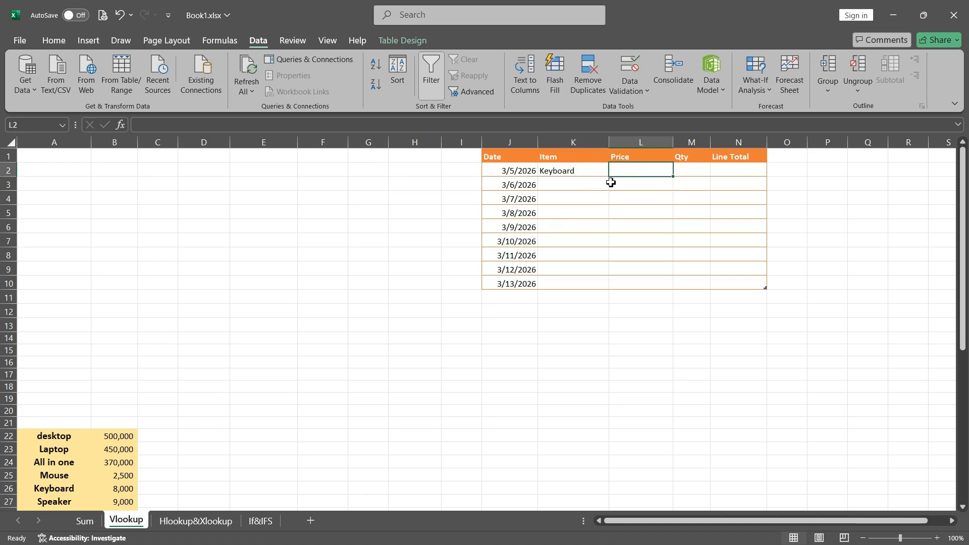
key(Left)
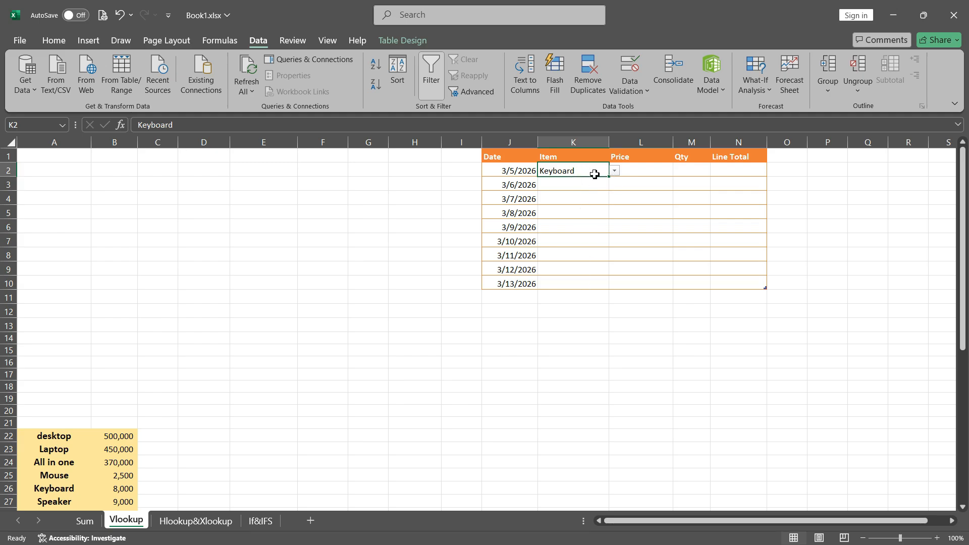
mouse_move(608, 178)
mouse_down()
mouse_move(613, 293)
mouse_move(613, 179)
mouse_up()
Step: Choose desktop as the item in K2 and fill it down the Item column to K10
click(616, 172)
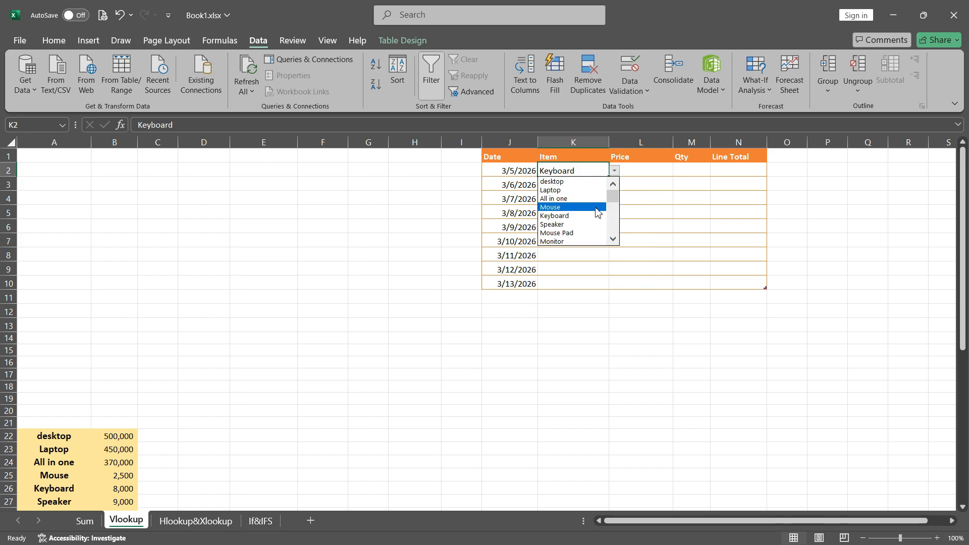
click(580, 183)
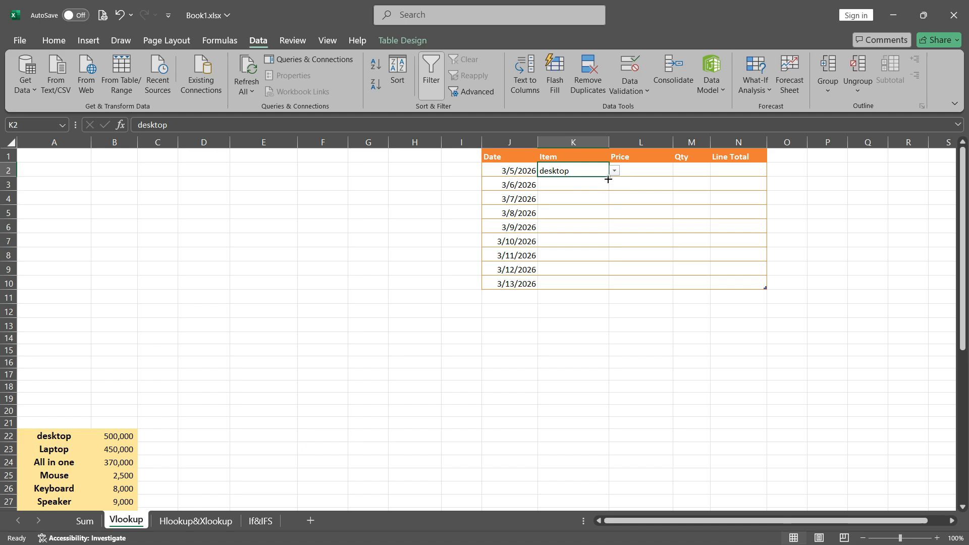
drag(611, 179, 608, 284)
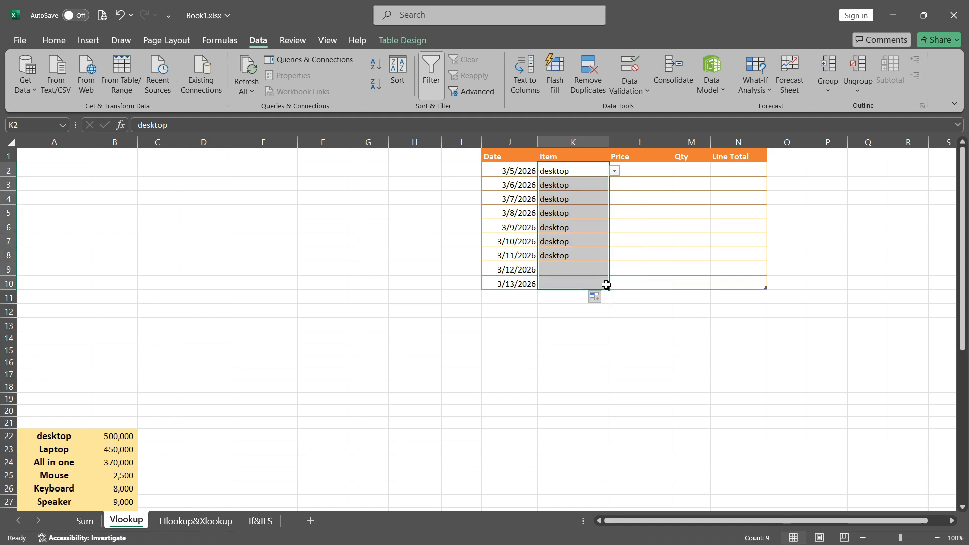
Step: Change the item in K3 to All in one and pick a different item in K5 from their drop-down lists
click(582, 185)
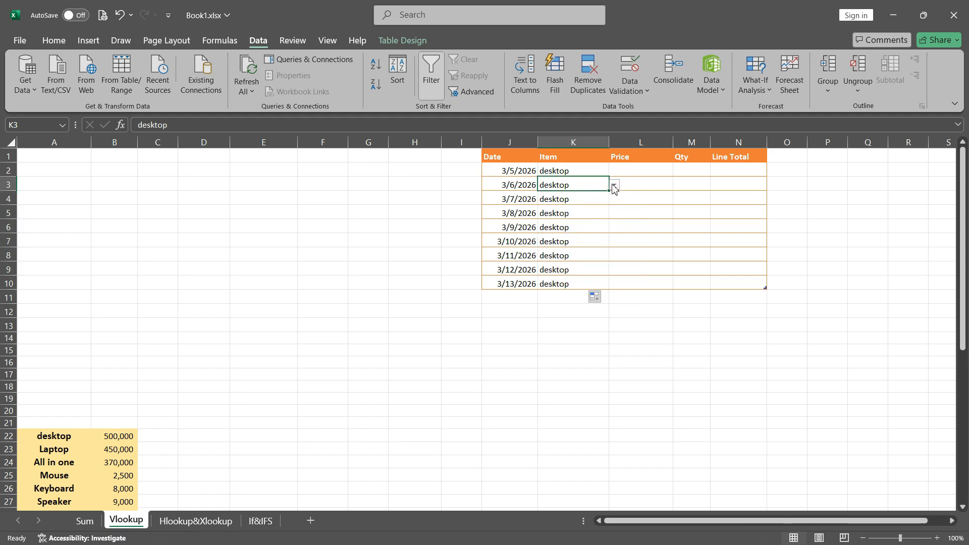
click(614, 185)
click(571, 213)
click(583, 214)
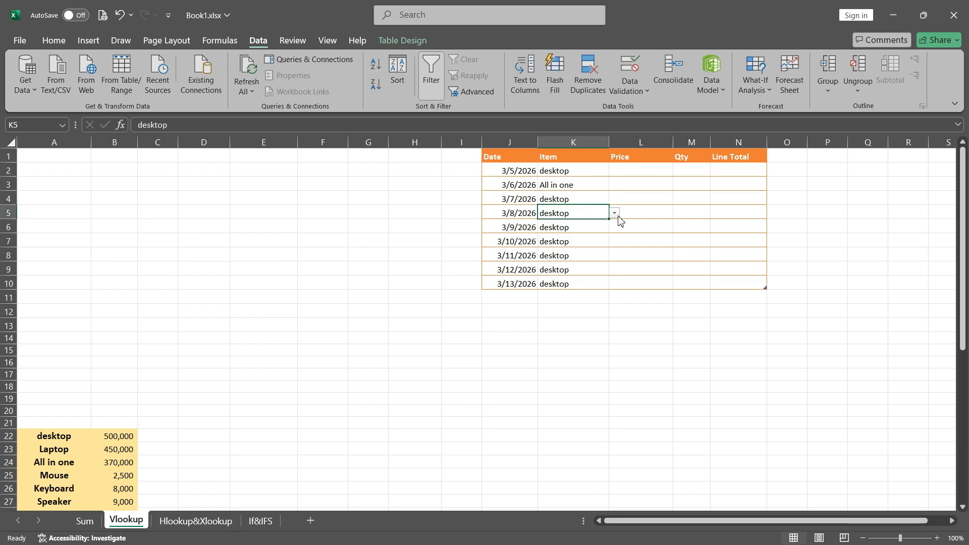
click(615, 214)
click(572, 250)
Step: Undo all the item choices and the fill in the Item column, back to an empty K2 with its validation kept
key(ctrl+z)
key(ctrl+z)
key(ctrl+z)
key(ctrl+z)
key(ctrl+z)
key(ctrl+z)
key(ctrl+z)
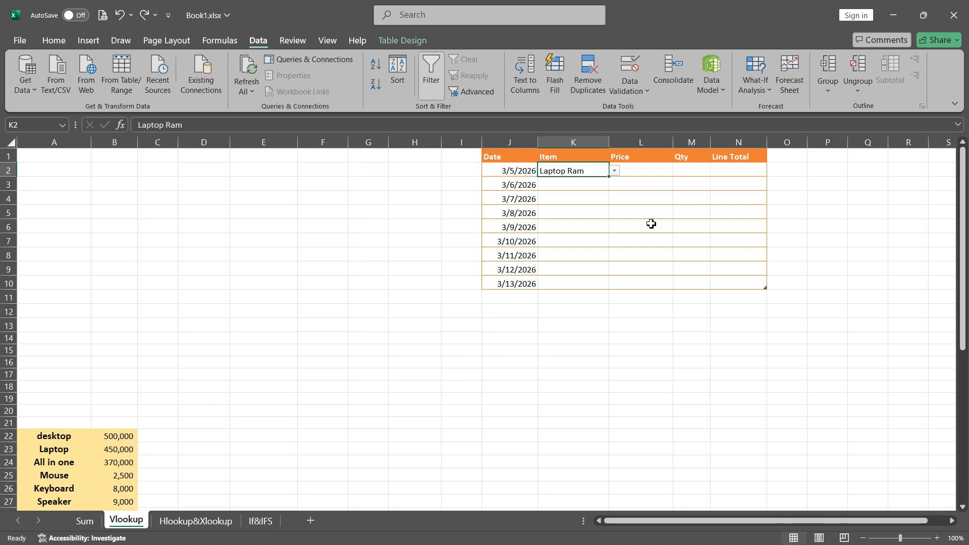
key(ctrl+z)
key(ctrl+z)
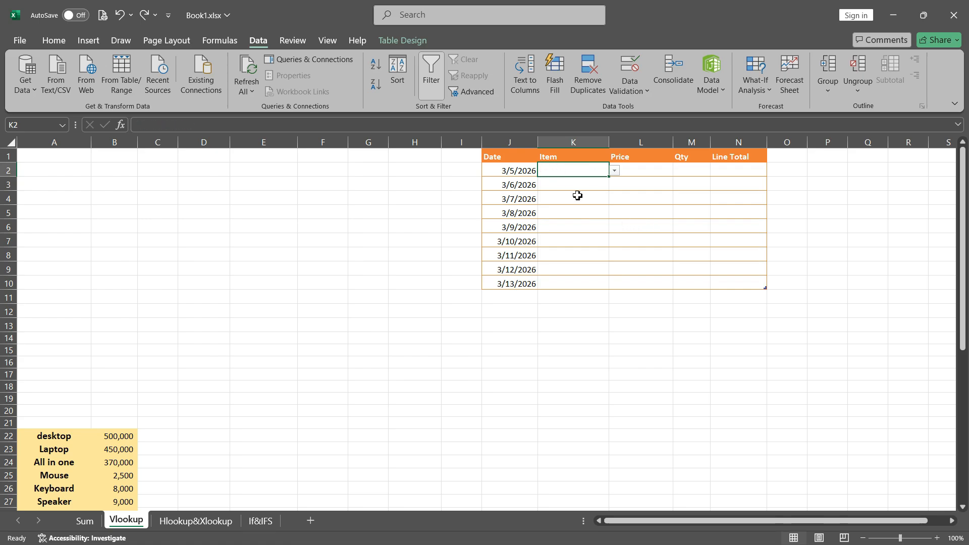
Step: Fill the empty K2 down to K10 to copy its drop-down validation to the rest of the Item column
click(586, 211)
click(590, 174)
click(614, 170)
click(602, 172)
drag(610, 178, 611, 290)
click(642, 330)
Step: Check the Item cells from K10 up to K4 for the drop-down list and compare them with the Price cells
click(587, 285)
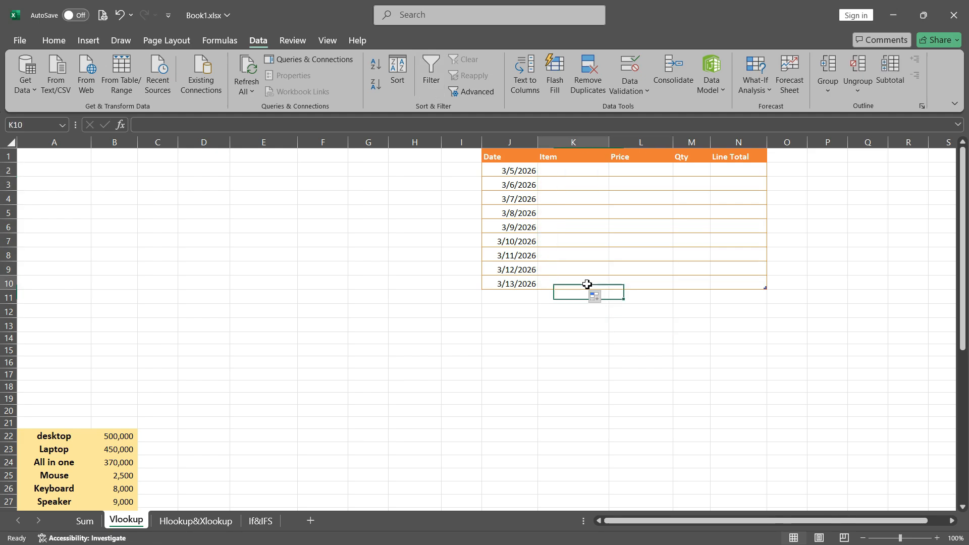
click(590, 269)
click(592, 256)
click(595, 240)
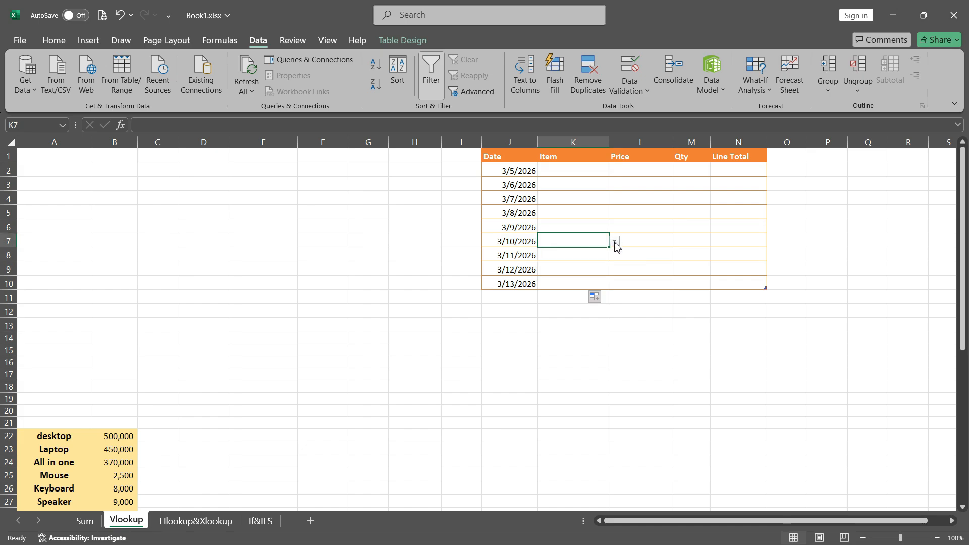
click(596, 225)
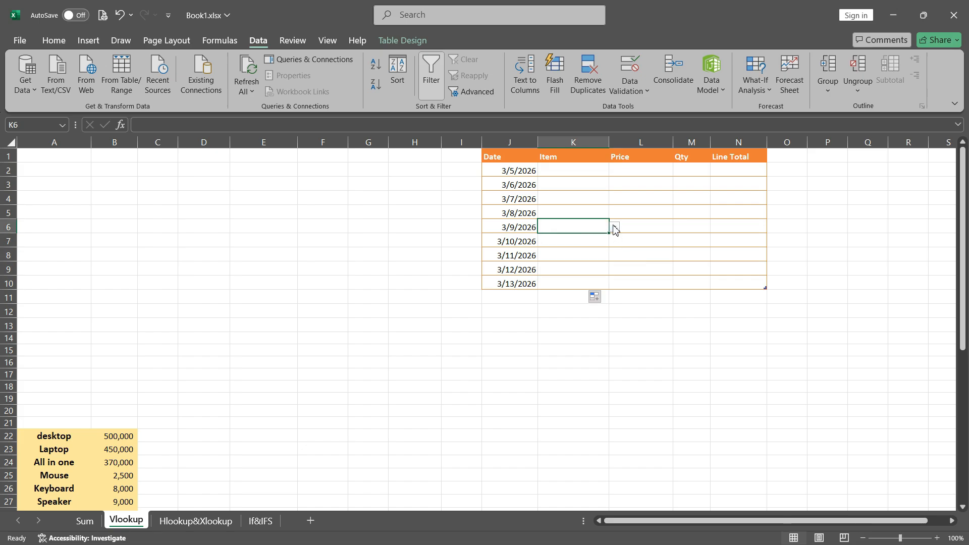
click(595, 213)
click(596, 198)
click(650, 197)
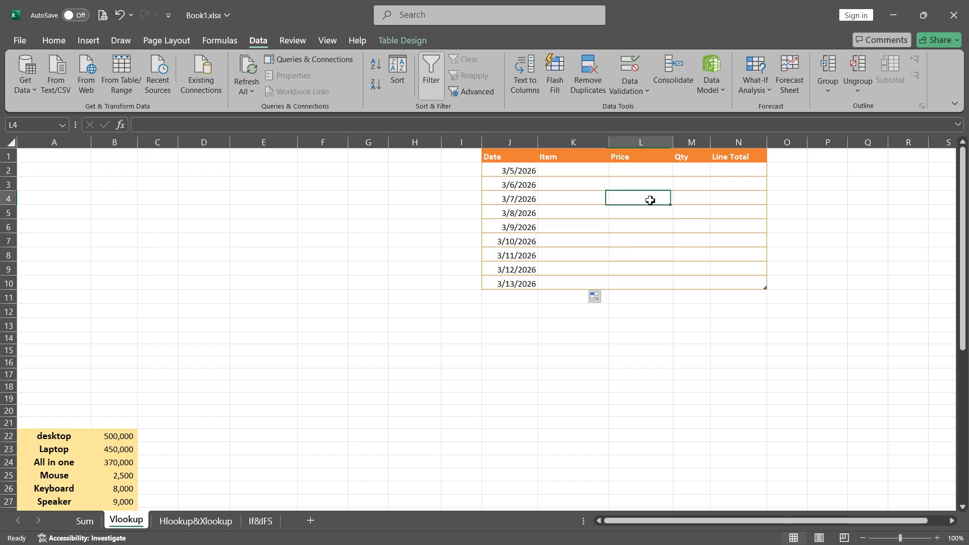
click(651, 183)
click(654, 172)
Step: Examine the product choices offered by K2's drop-down list without picking one, and select Price cell L2
click(583, 172)
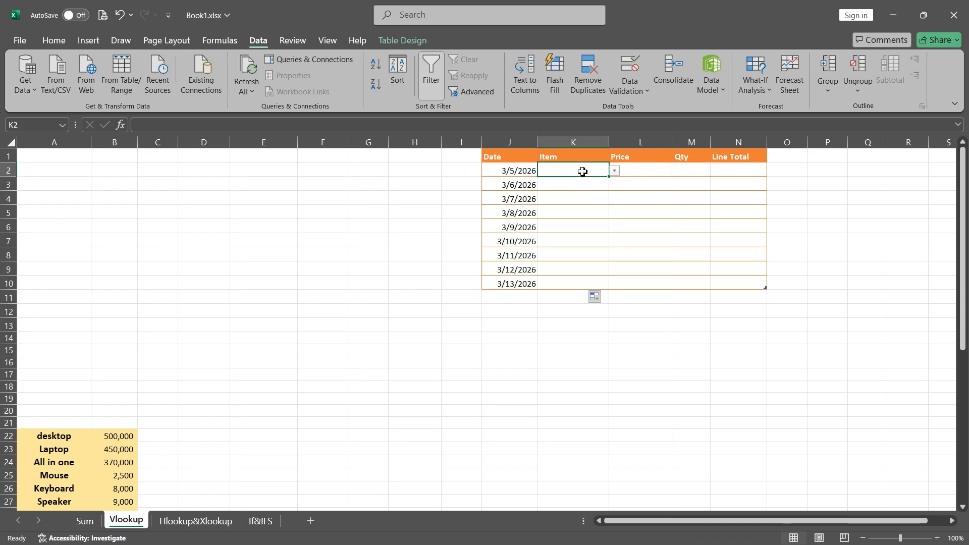
click(588, 278)
click(583, 170)
click(614, 173)
click(615, 173)
click(569, 186)
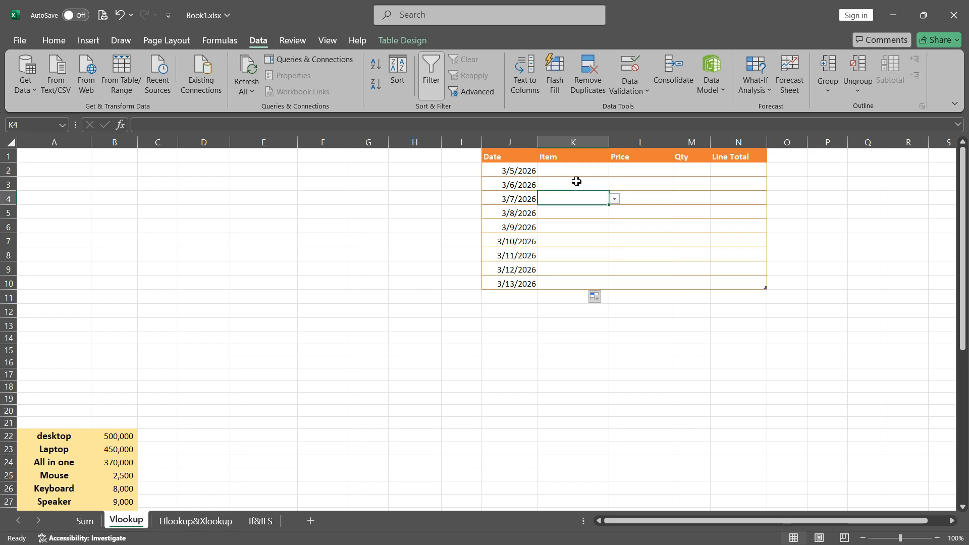
click(583, 169)
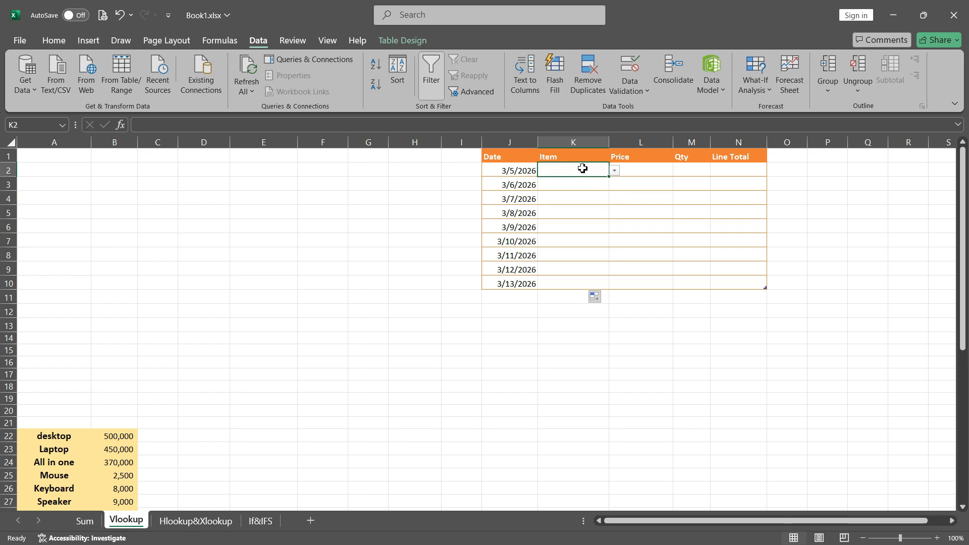
click(614, 172)
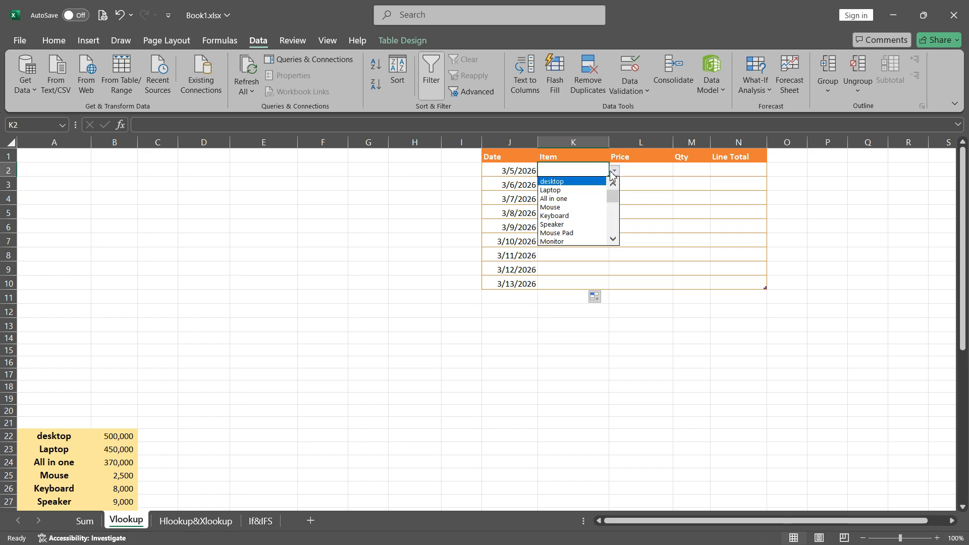
click(647, 172)
click(638, 174)
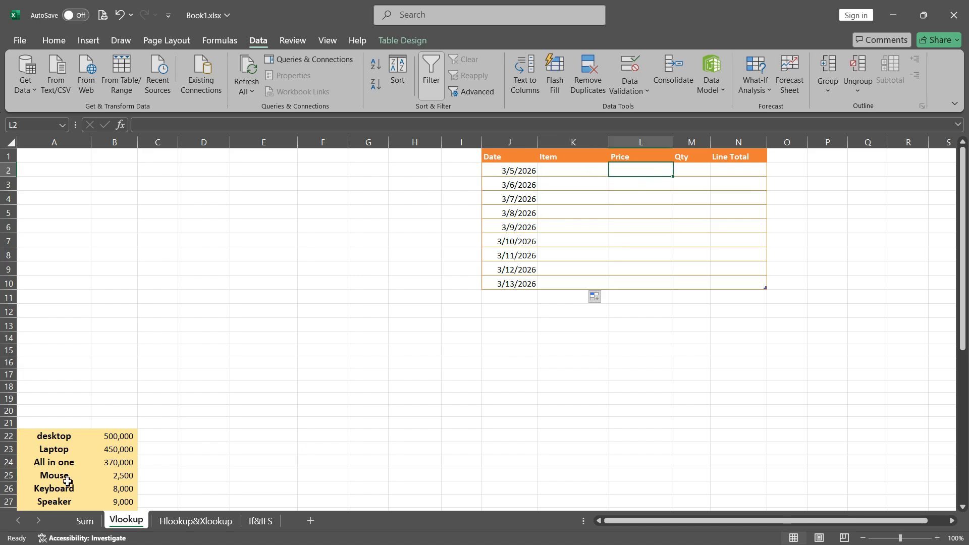
Step: Review the product names and their prices in the lookup list starting at A22
scroll(107, 462, down, 2)
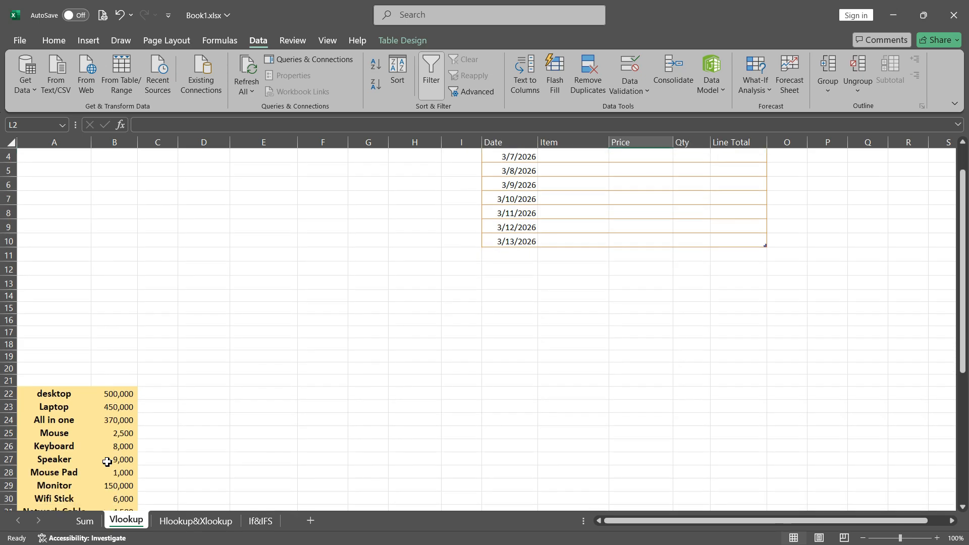
scroll(108, 461, up, 2)
scroll(154, 408, down, 1)
scroll(340, 379, up, 1)
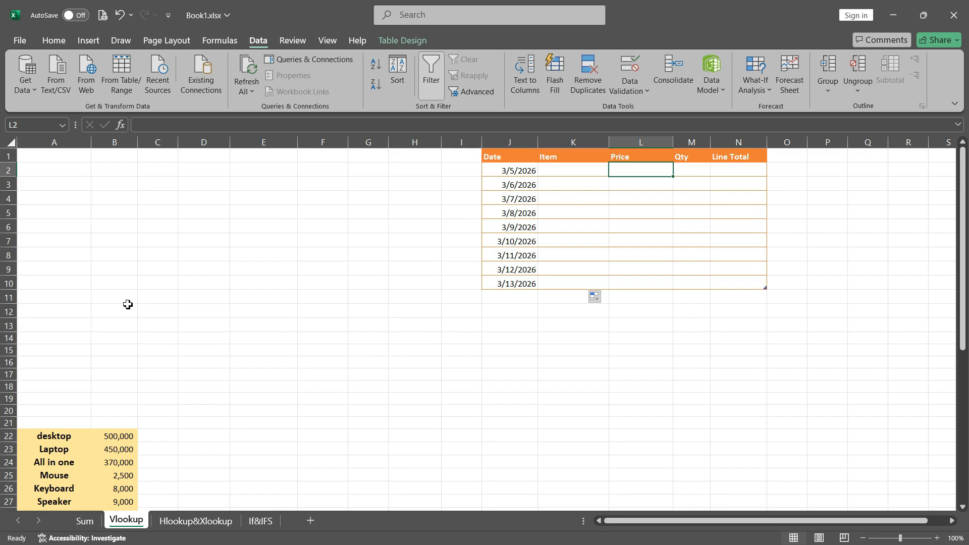
scroll(176, 331, down, 4)
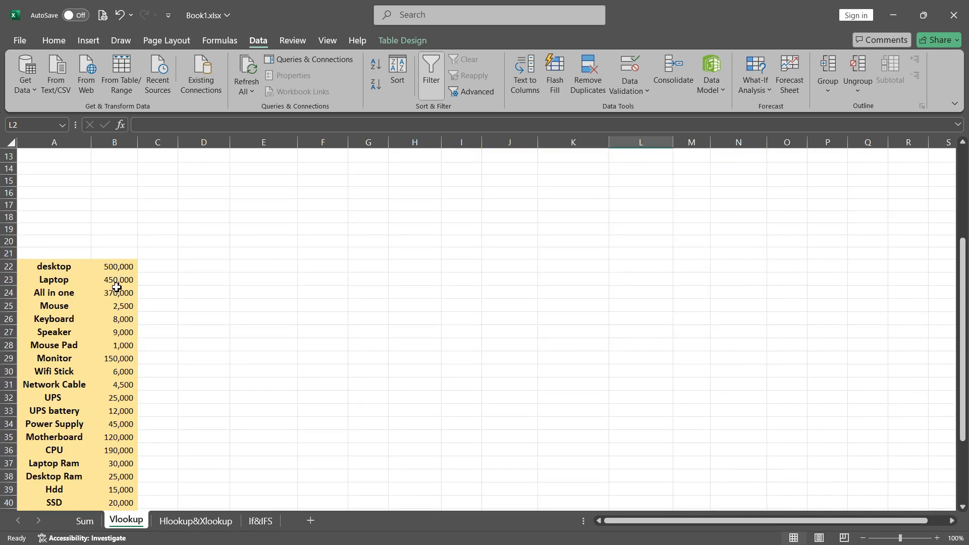
scroll(381, 356, up, 4)
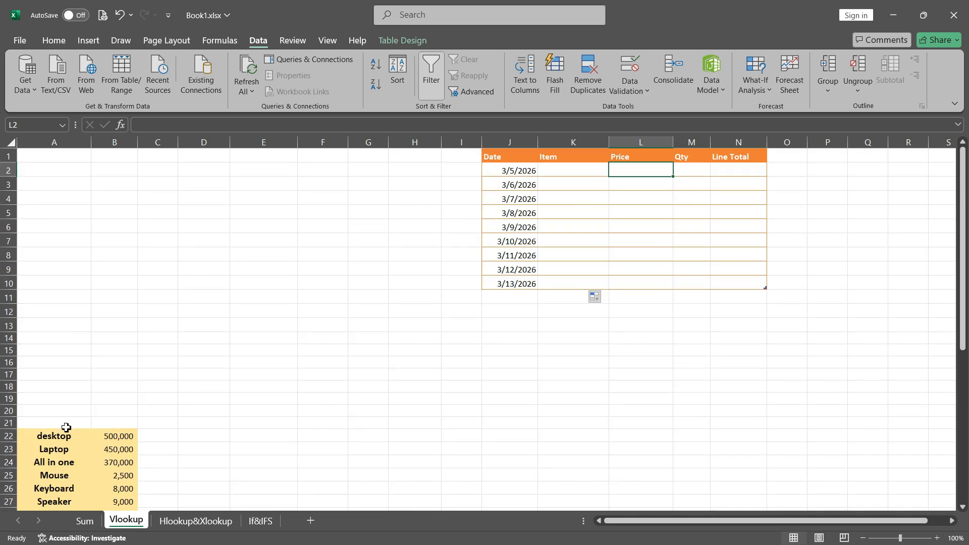
scroll(101, 419, down, 2)
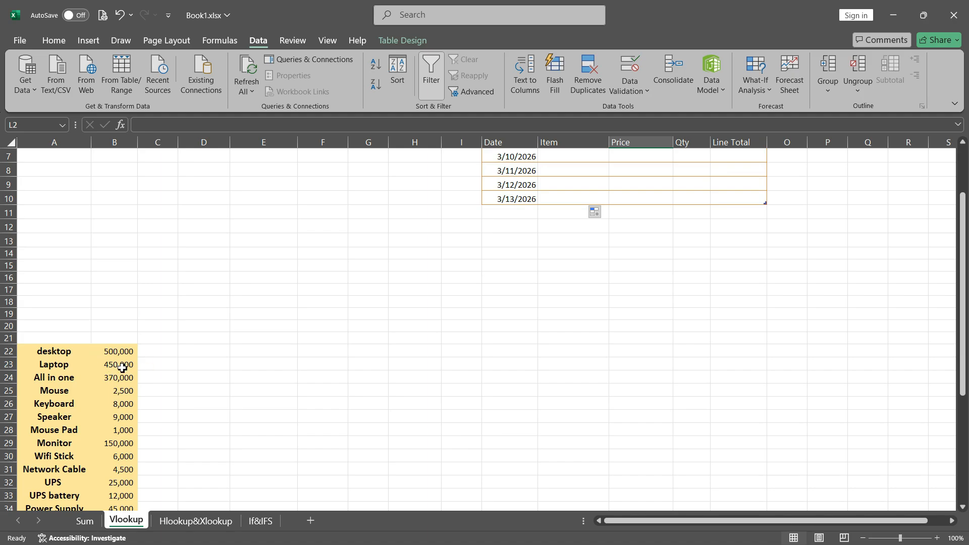
scroll(271, 397, up, 2)
Step: View K2's item drop-down list again, relating its choices to Price cell L2, without picking an item
click(588, 172)
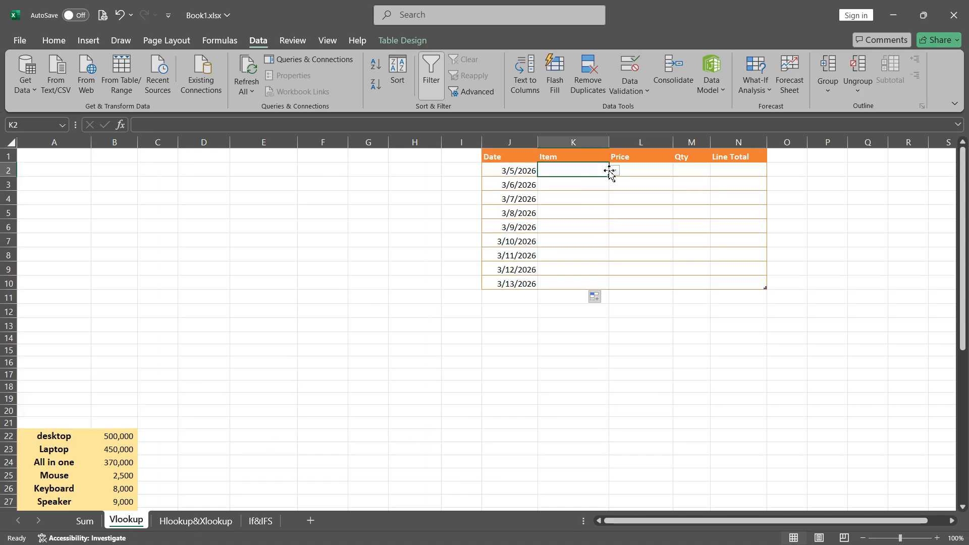
click(615, 173)
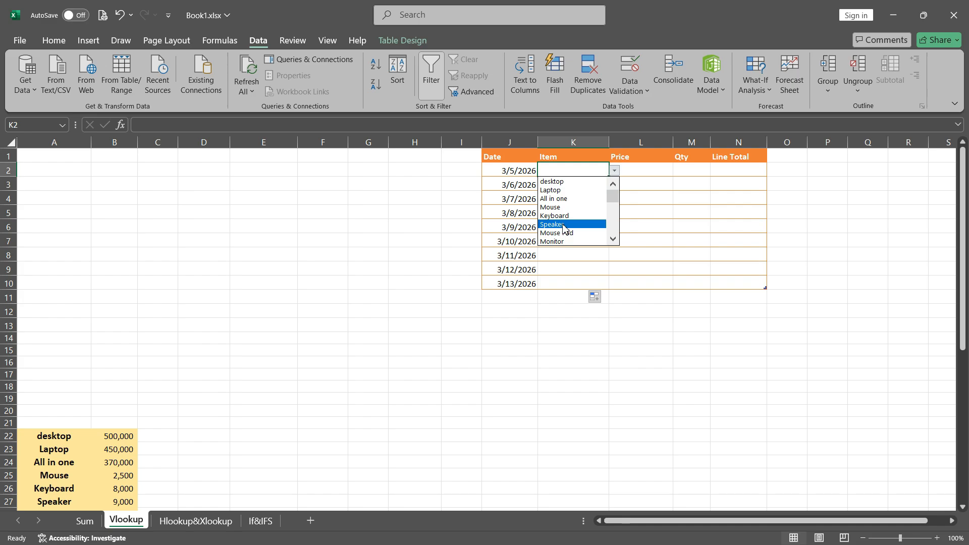
click(647, 174)
click(643, 173)
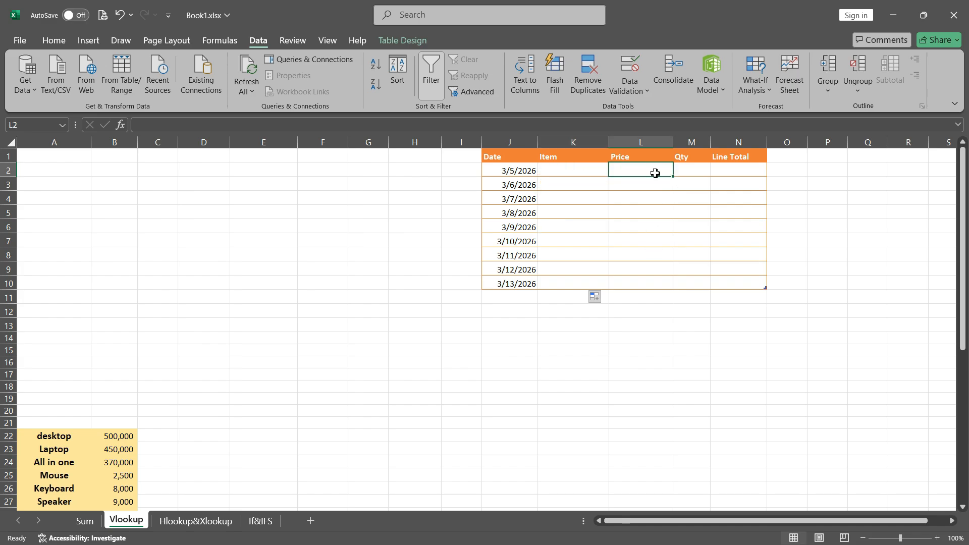
click(589, 170)
click(616, 173)
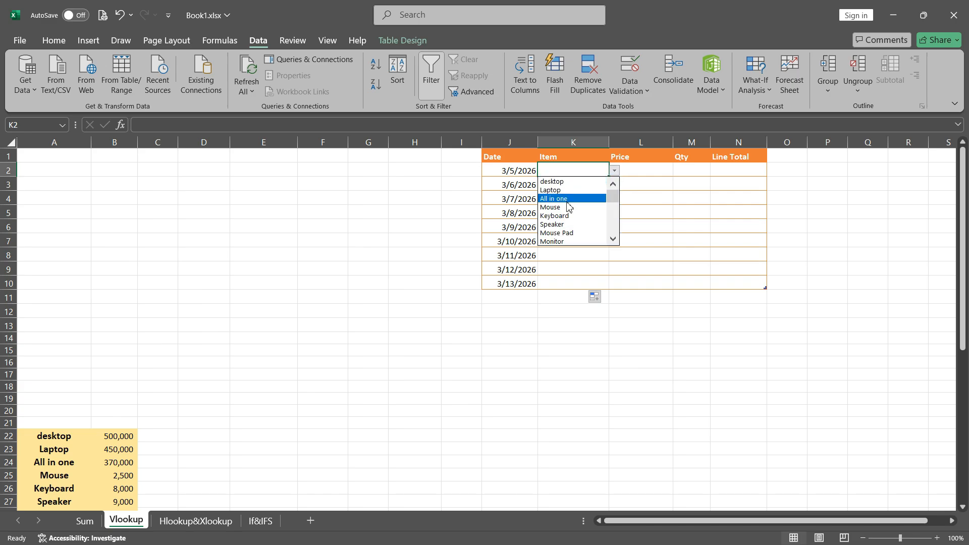
click(656, 169)
click(656, 173)
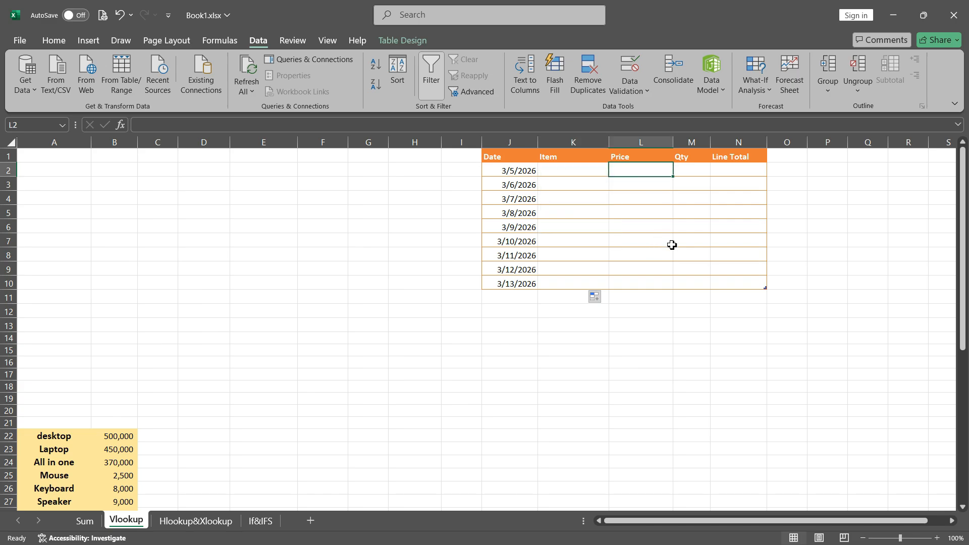
click(651, 214)
click(652, 171)
text(=)
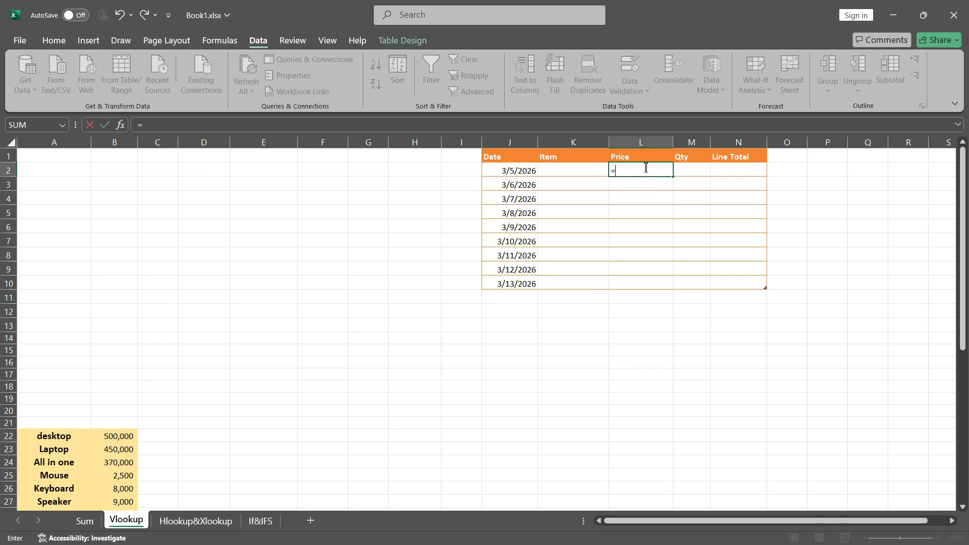
text(vl)
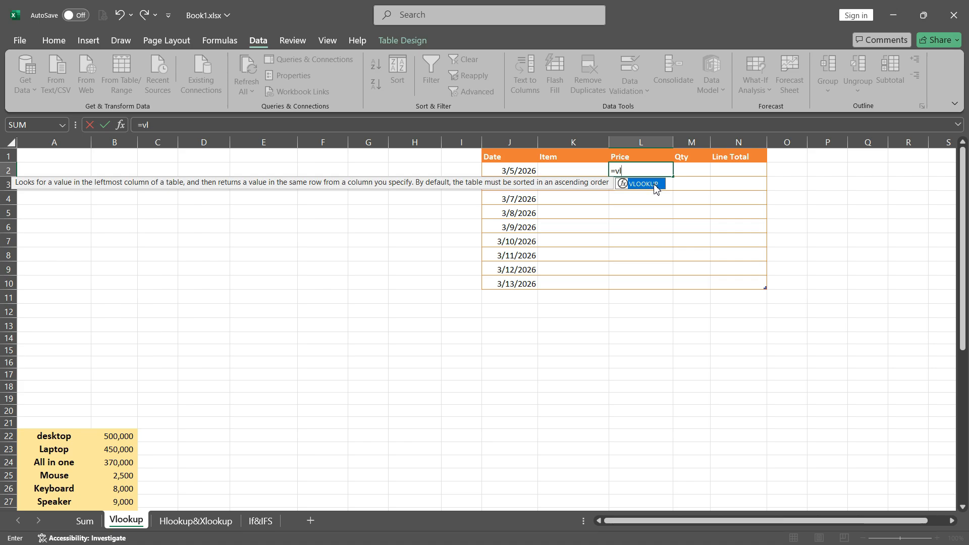
key(Tab)
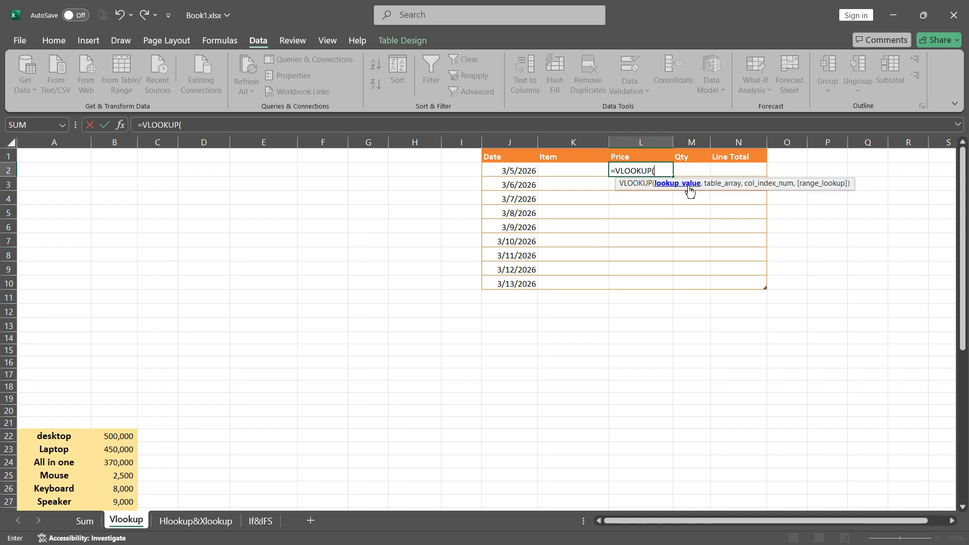
click(572, 170)
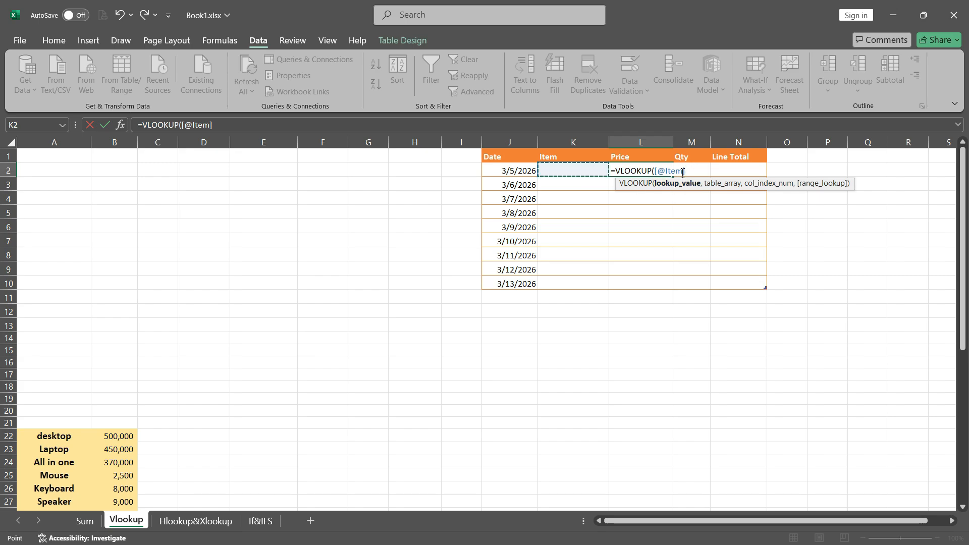
text(,)
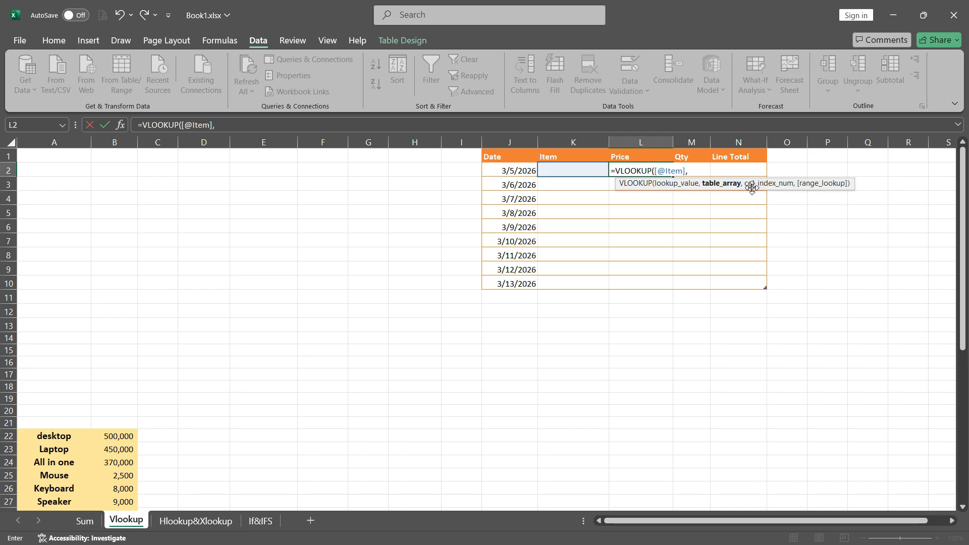
Step: Set the VLOOKUP table array to the product and price list A22:B47, ready for the column index argument
scroll(291, 339, down, 2)
scroll(291, 339, down, 1)
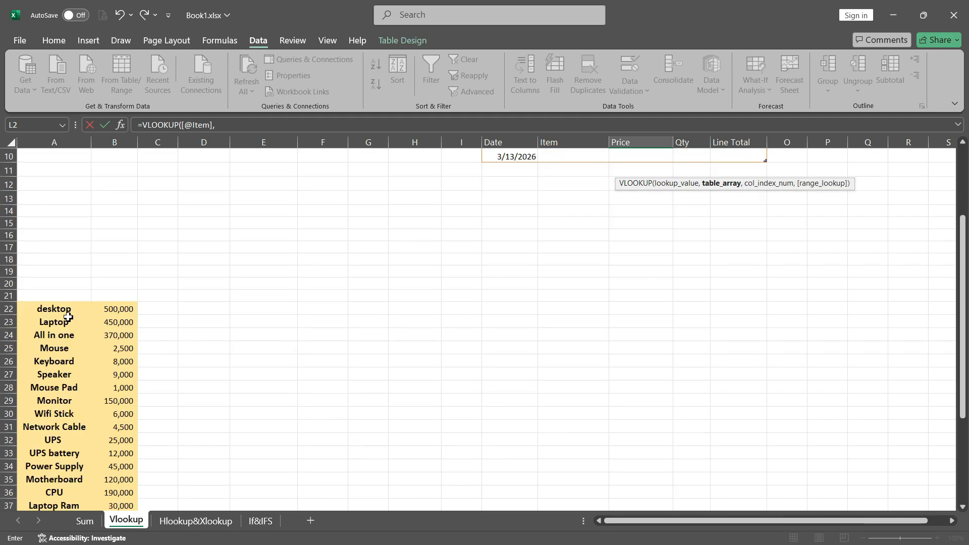
drag(50, 309, 98, 481)
scroll(502, 329, up, 7)
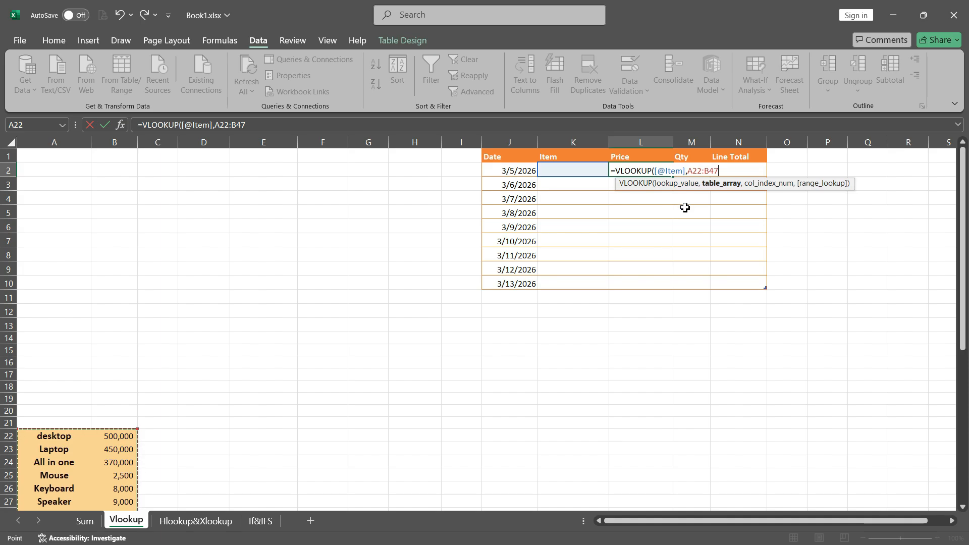
scroll(363, 346, down, 1)
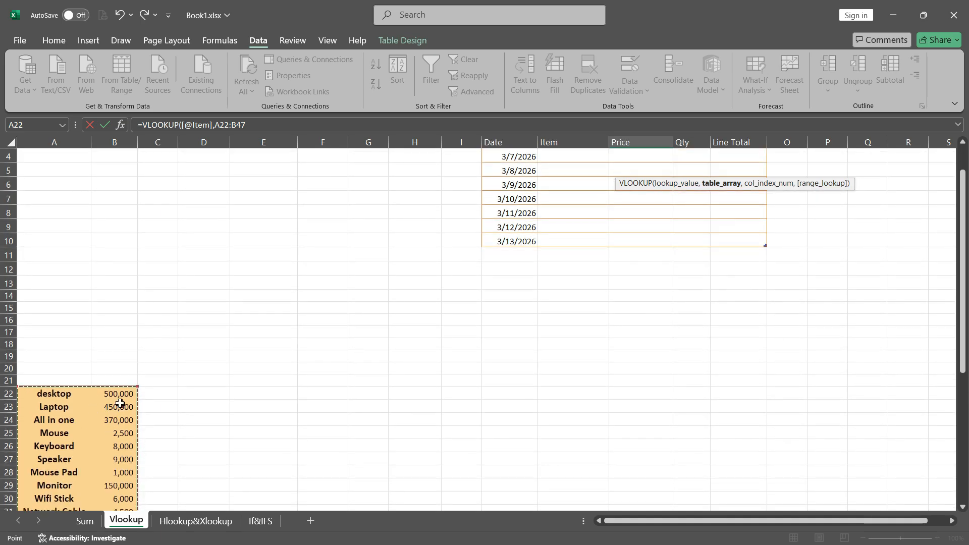
scroll(512, 305, up, 1)
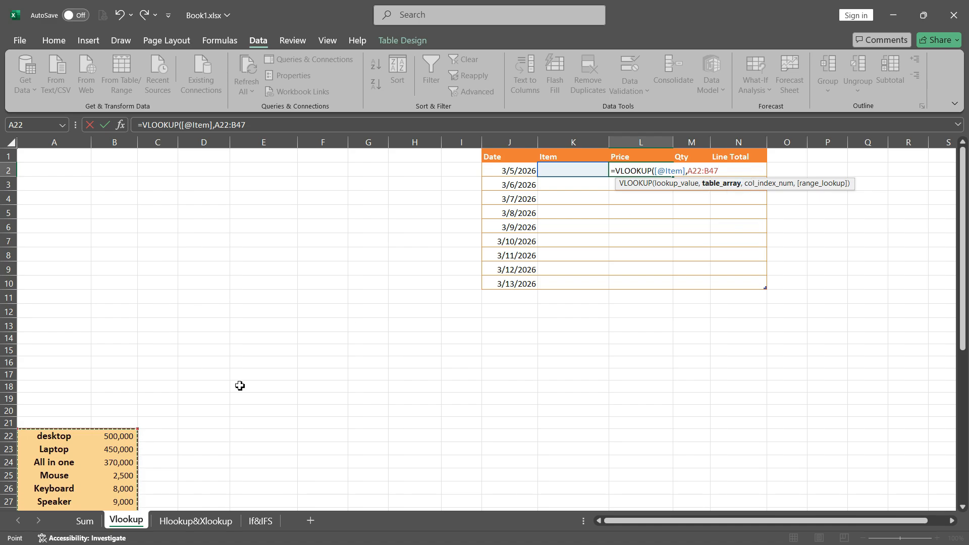
scroll(194, 404, down, 3)
scroll(608, 302, up, 3)
text(,)
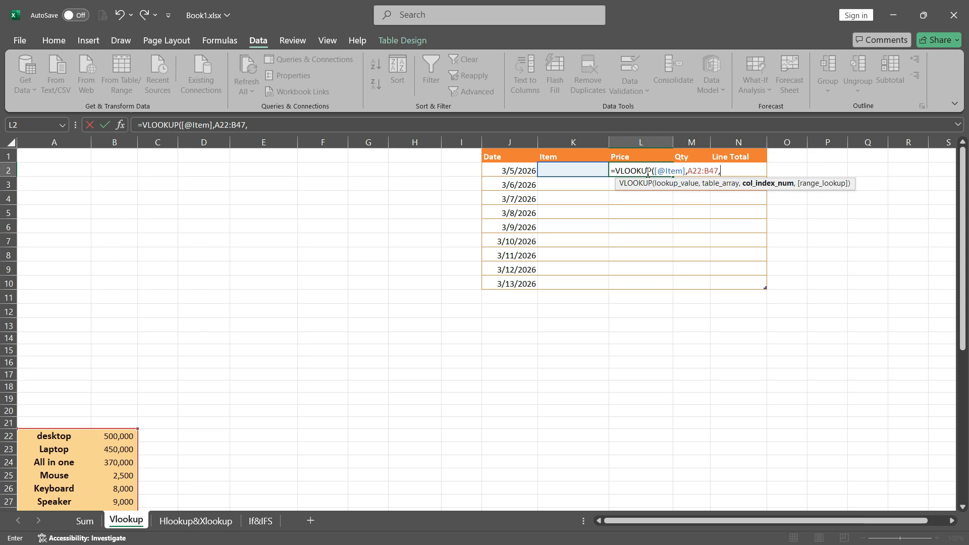
scroll(649, 212, down, 4)
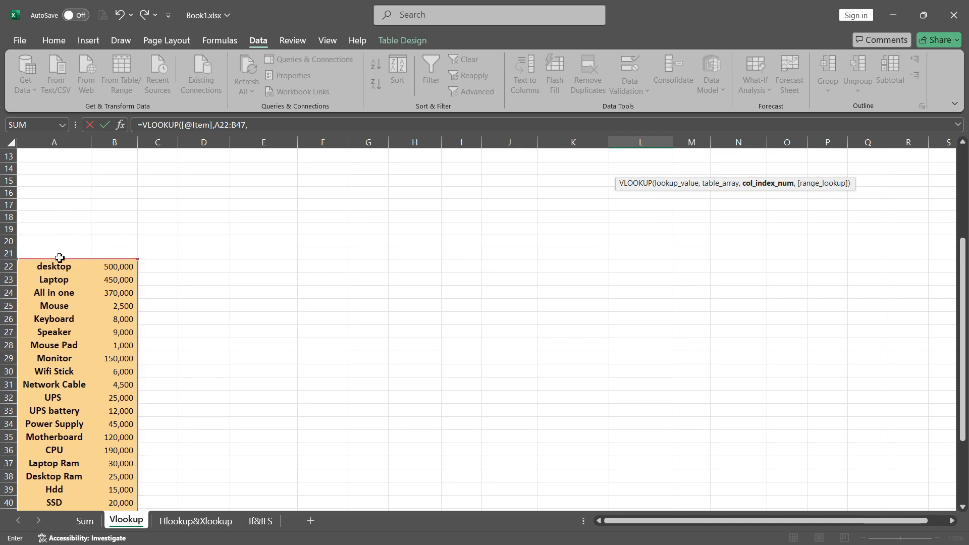
drag(54, 221, 54, 319)
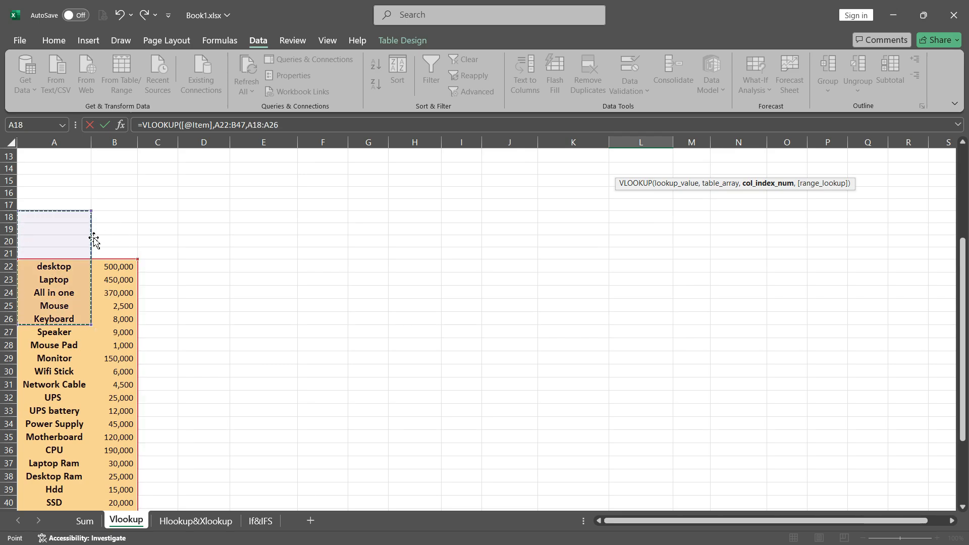
scroll(96, 242, up, 4)
double_click(733, 171)
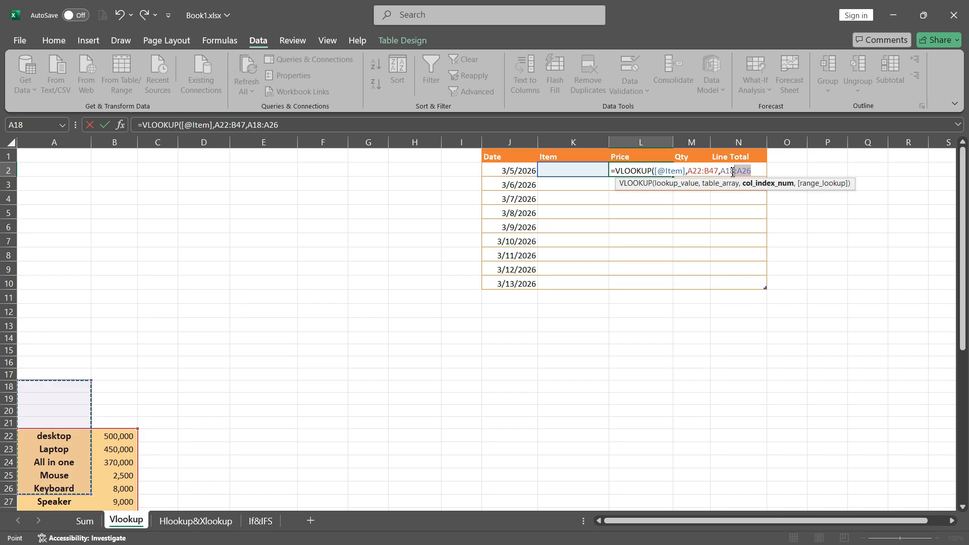
drag(733, 171, 721, 172)
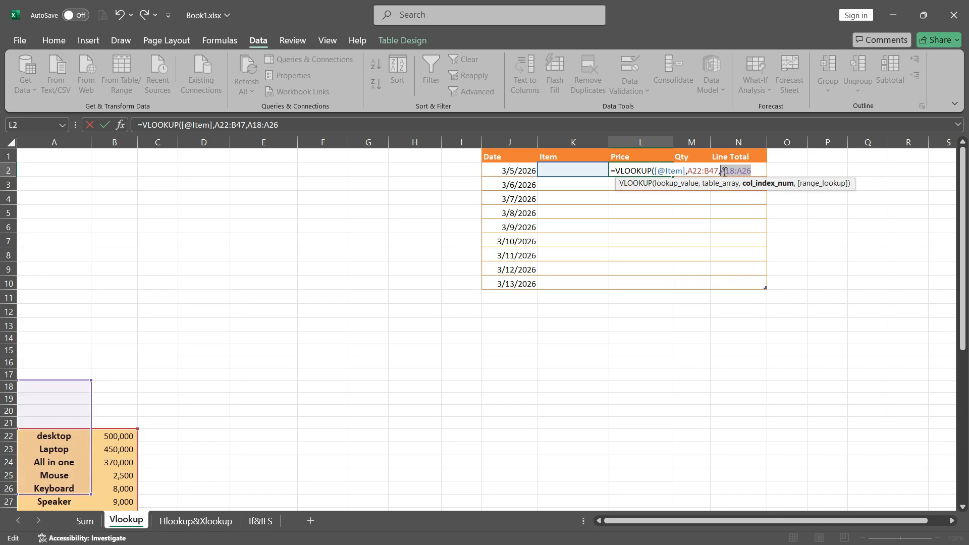
key(BackSpace)
Step: Complete L2's VLOOKUP formula with column index 2 and range lookup 0 for an exact match, and enter it
scroll(288, 317, down, 4)
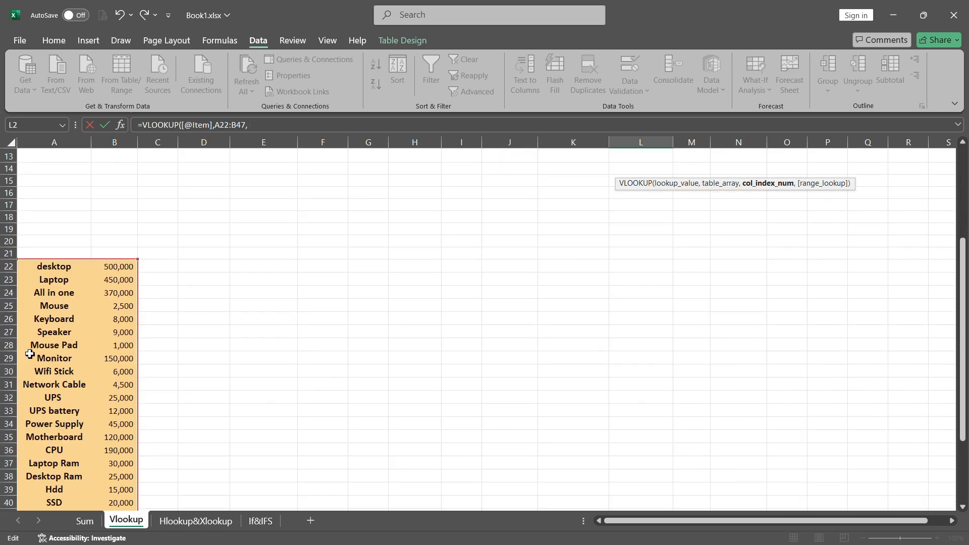
scroll(223, 313, up, 4)
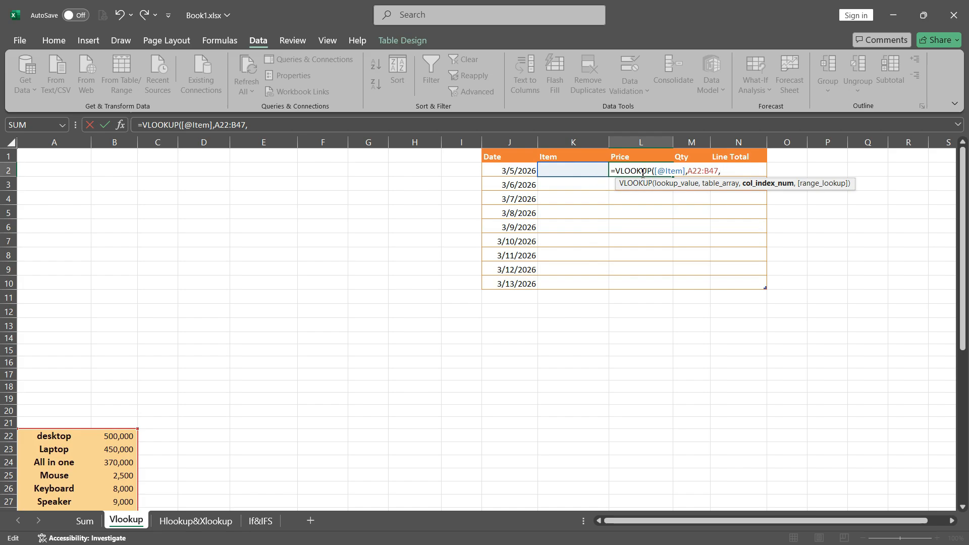
scroll(642, 182, down, 2)
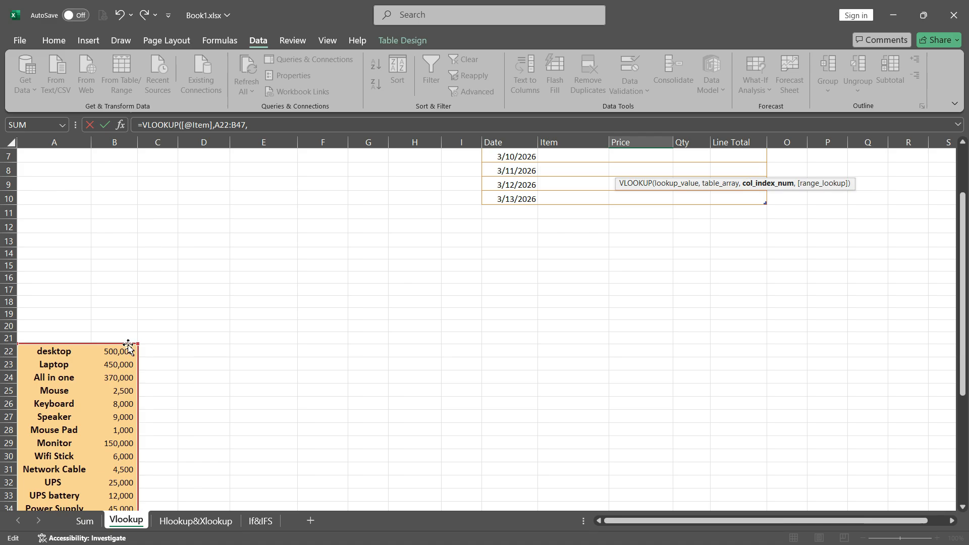
scroll(126, 372, down, 3)
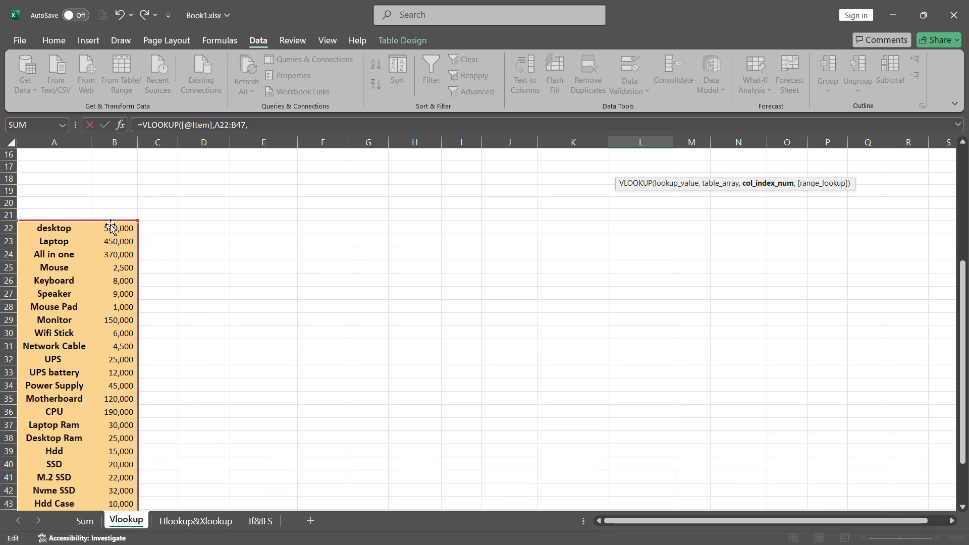
scroll(662, 279, up, 5)
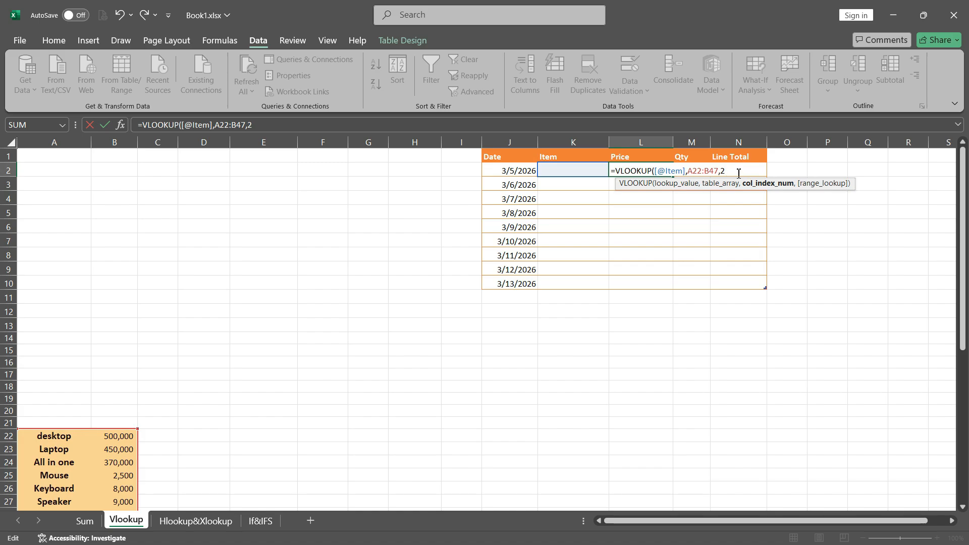
text(,0)
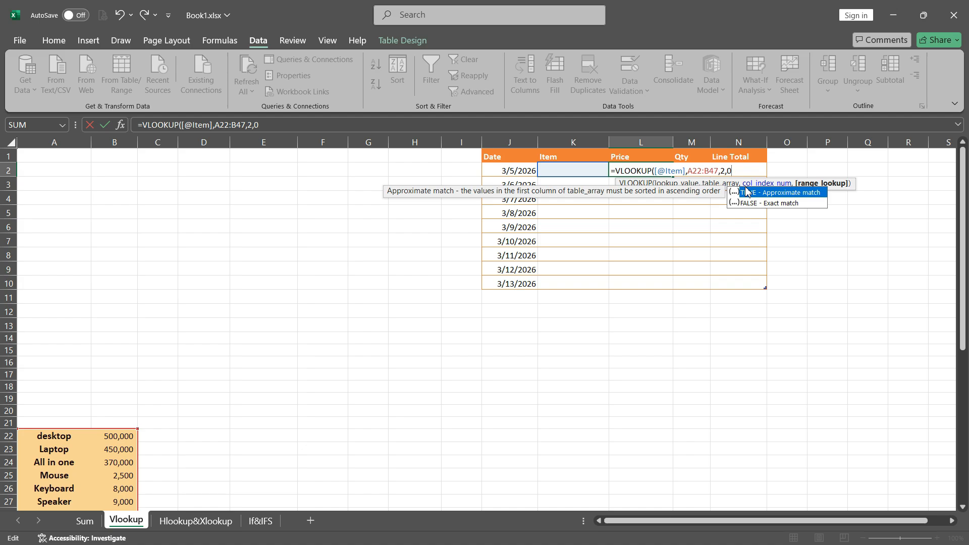
key(Escape)
text())
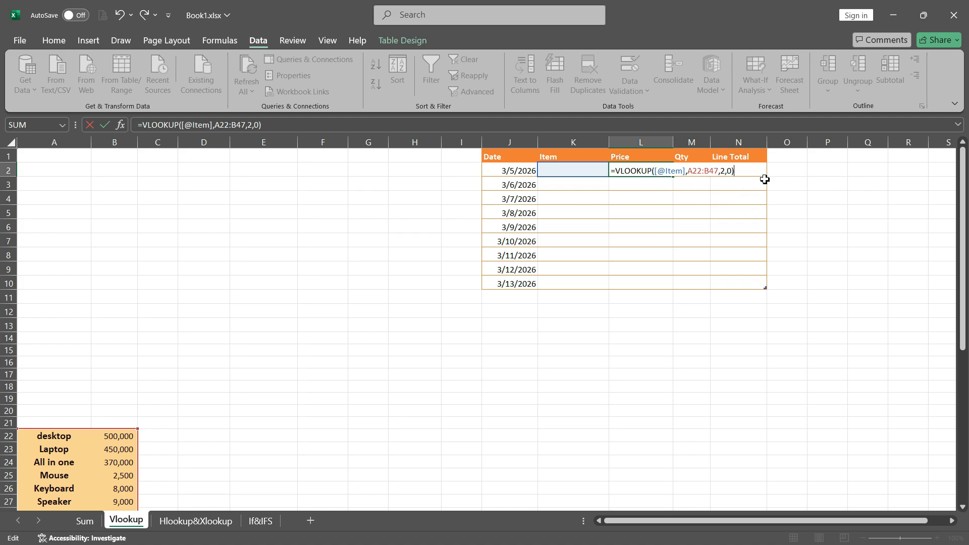
key(Return)
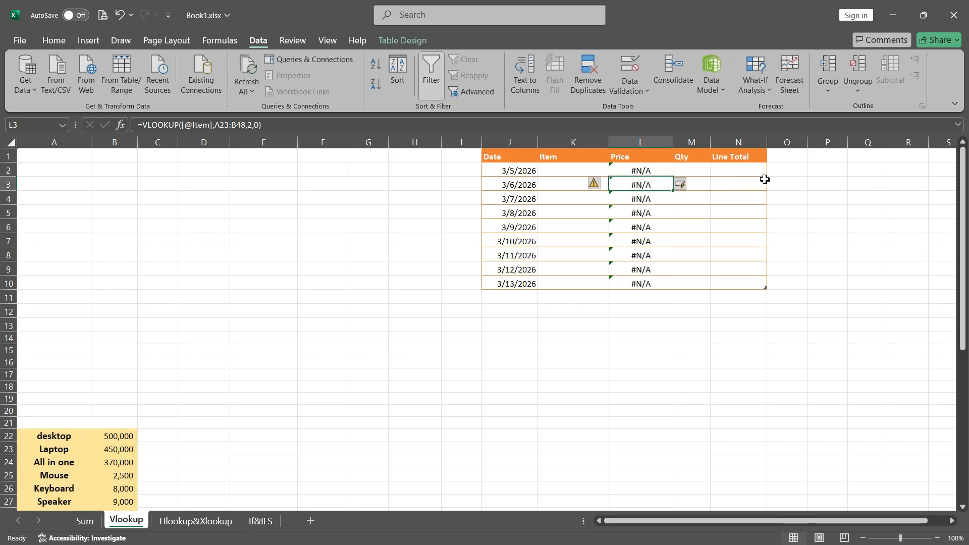
Step: Choose All in one as the item in K2 and compare the fetched price with the product list
key(Up)
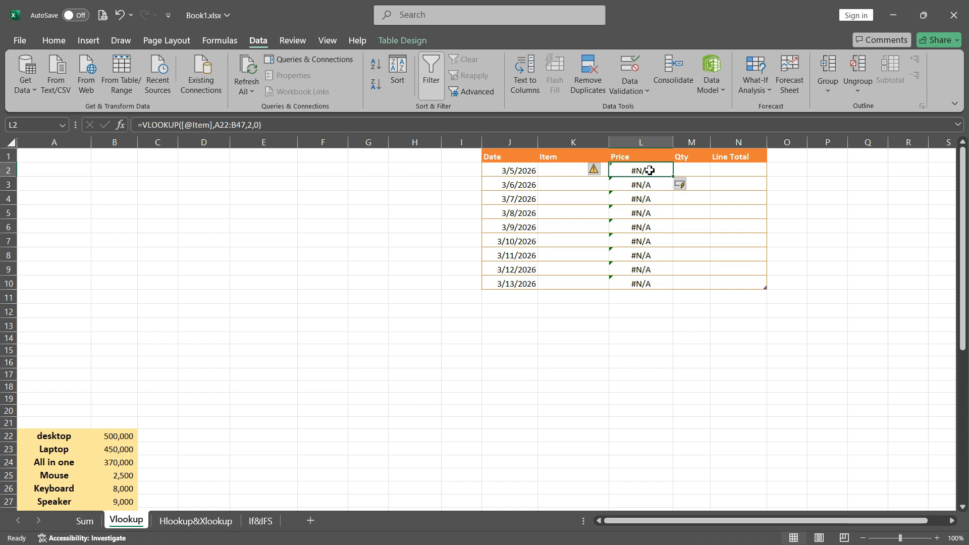
click(570, 171)
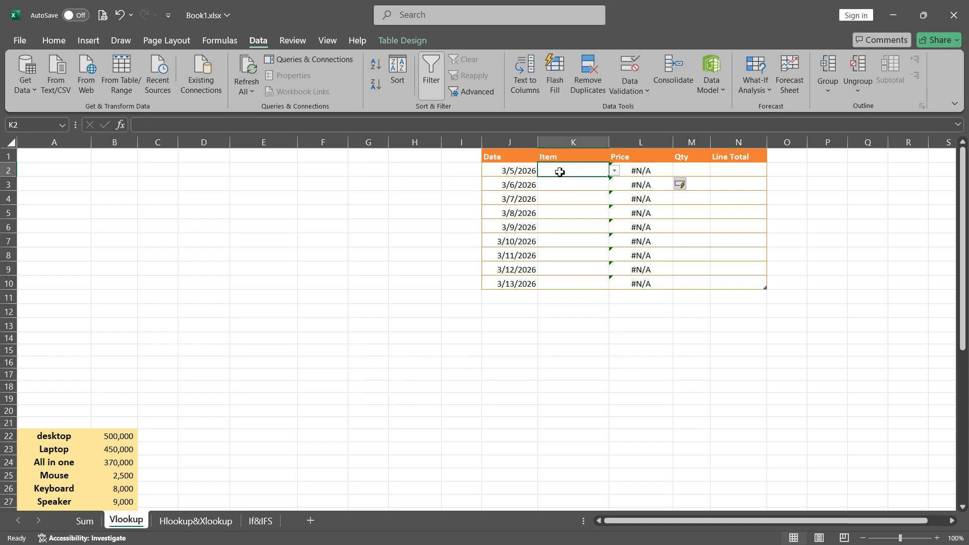
click(617, 172)
click(562, 200)
click(626, 226)
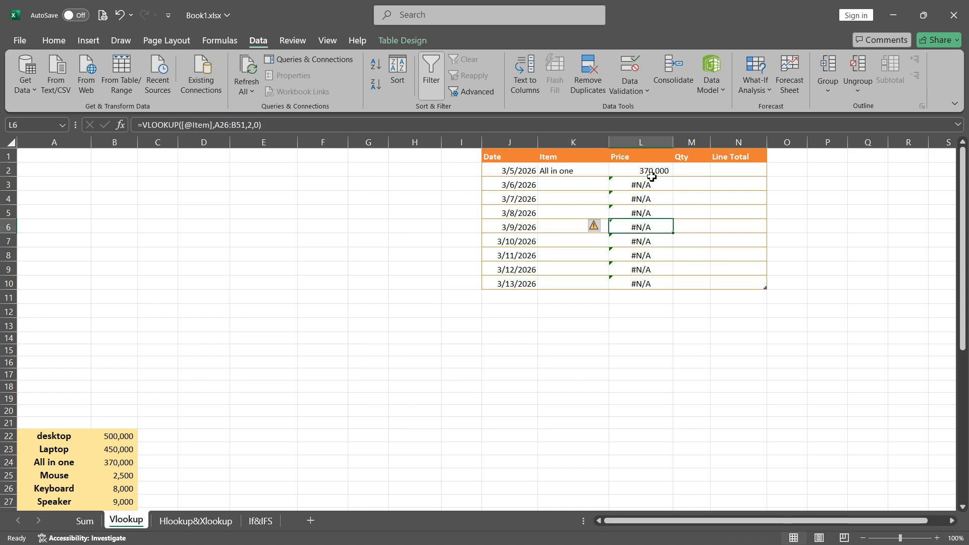
scroll(652, 182, down, 2)
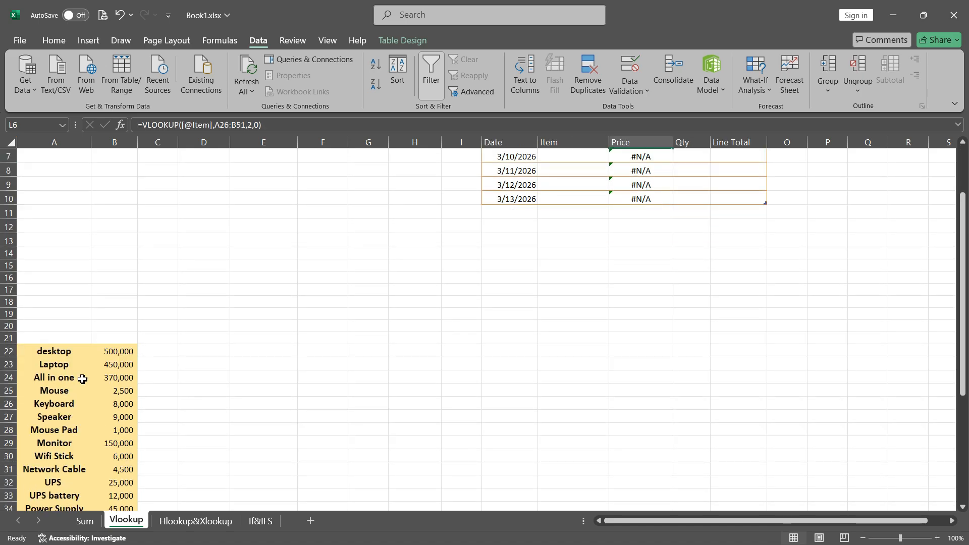
scroll(686, 302, up, 2)
Step: Choose Keyboard as the item in K3 from its drop-down list
click(574, 187)
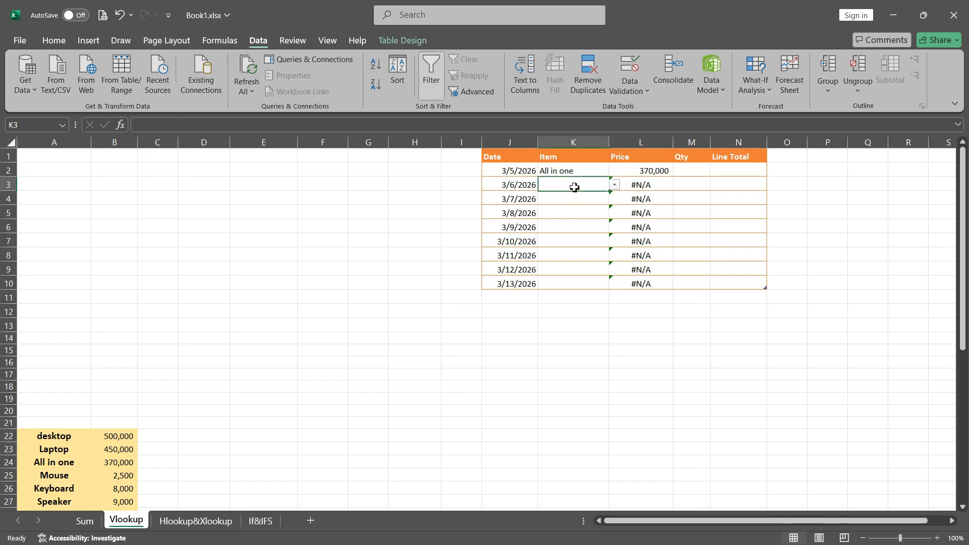
click(615, 185)
click(551, 237)
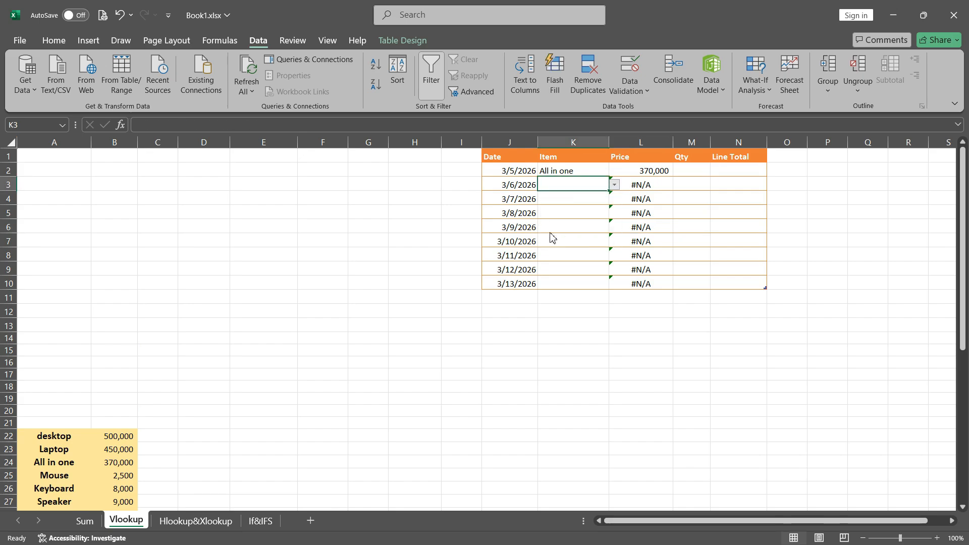
click(660, 188)
click(647, 208)
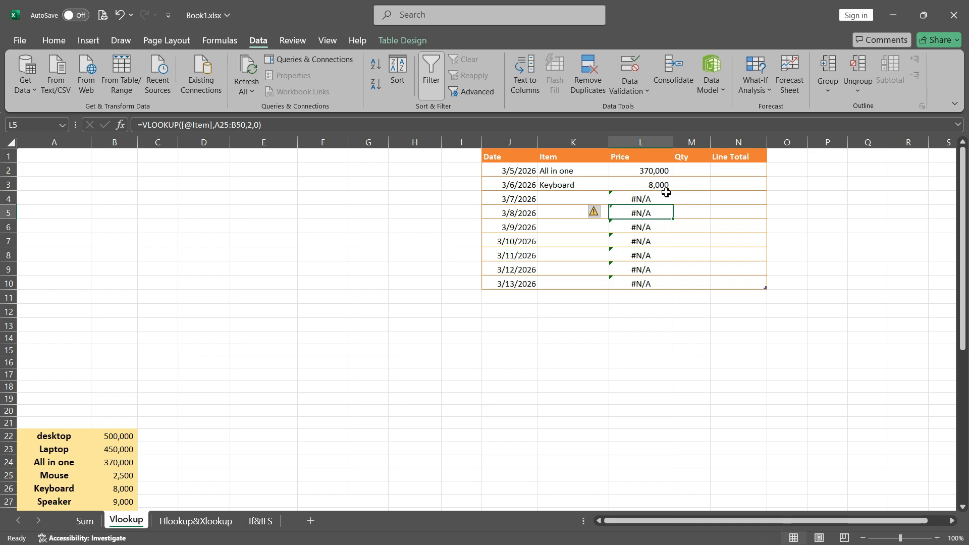
Step: Inspect the arguments of the VLOOKUP formula in Price cell L2 without changing them
click(567, 213)
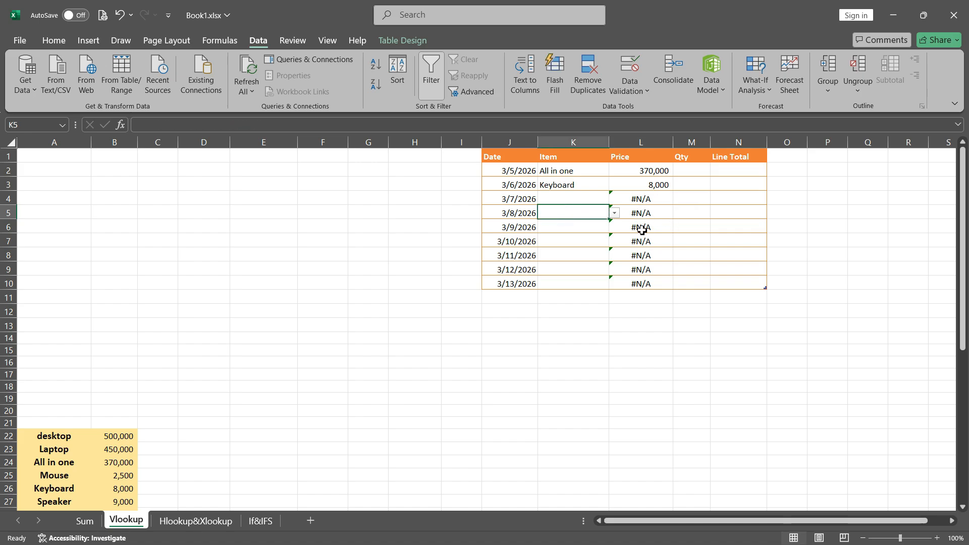
click(639, 172)
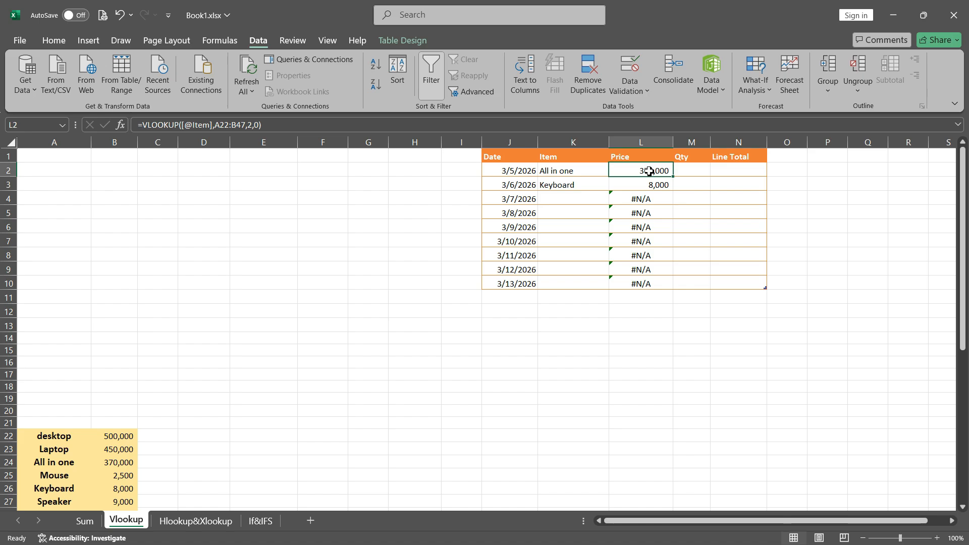
double_click(650, 172)
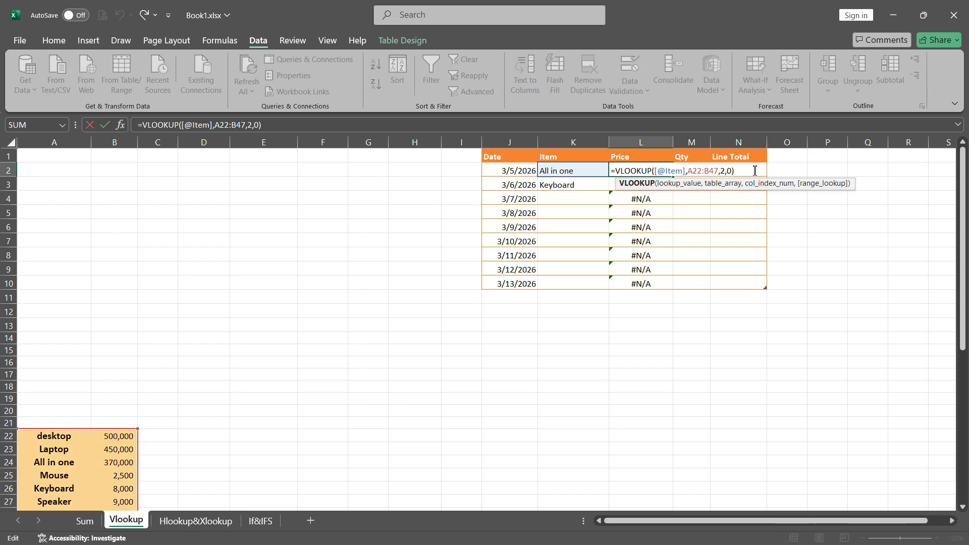
key(Escape)
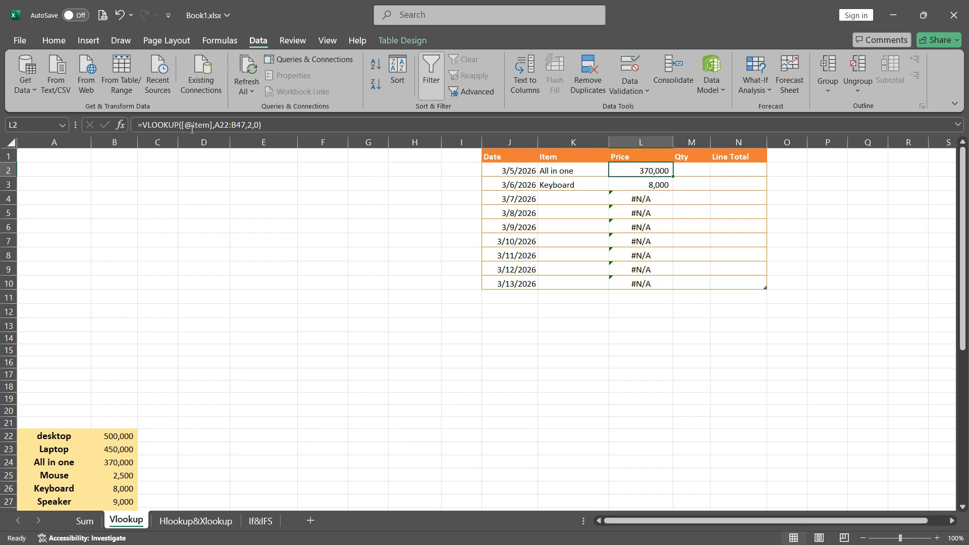
click(265, 128)
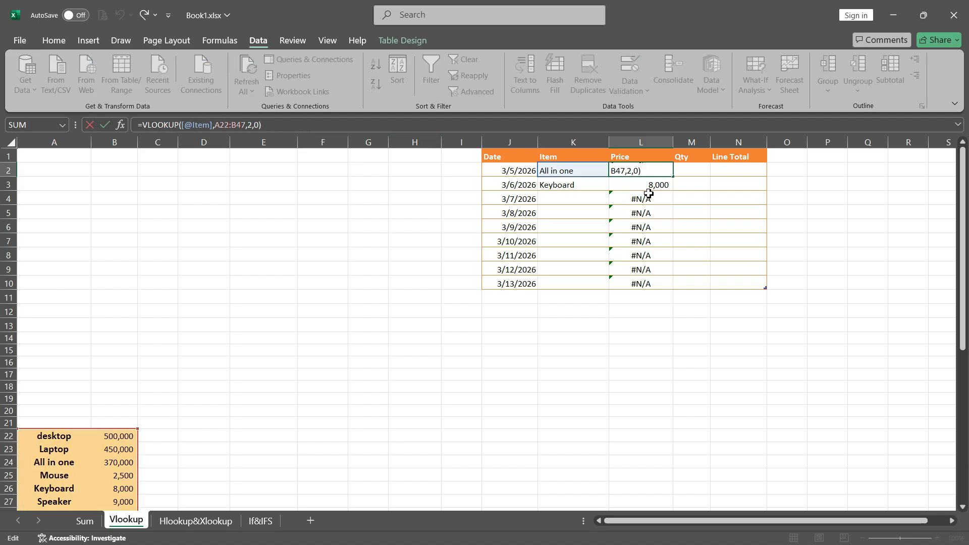
key(Return)
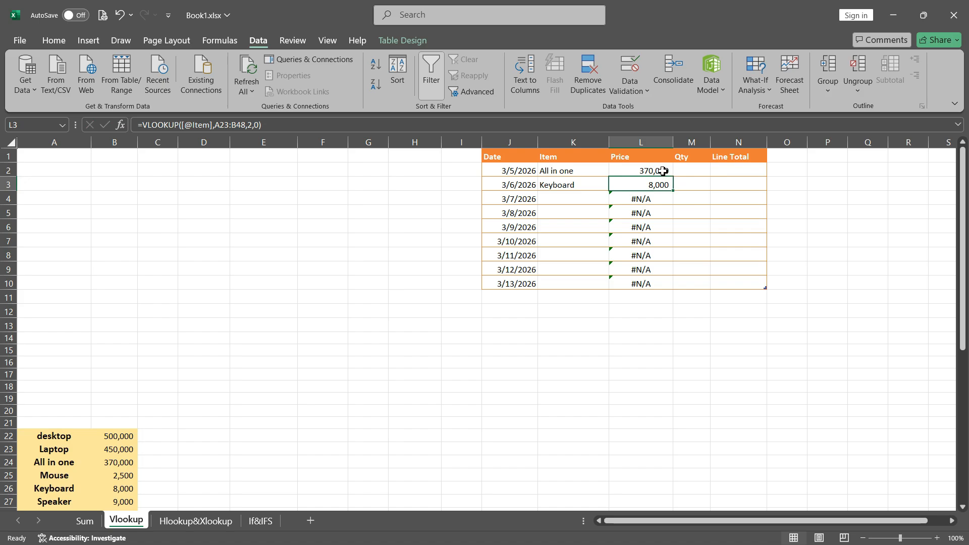
Step: Wrap L2's VLOOKUP formula in IFERROR with " " as the value if error, and enter it
double_click(664, 170)
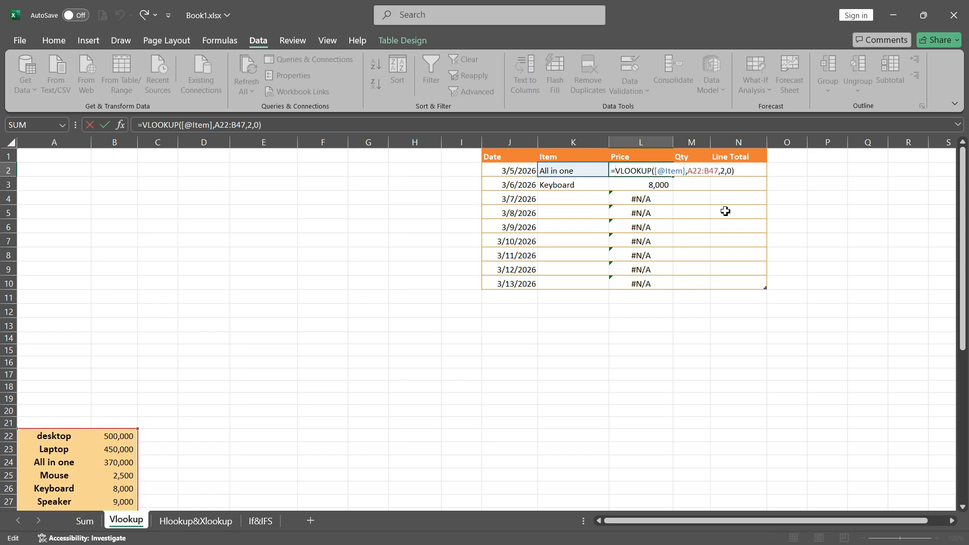
text(ife)
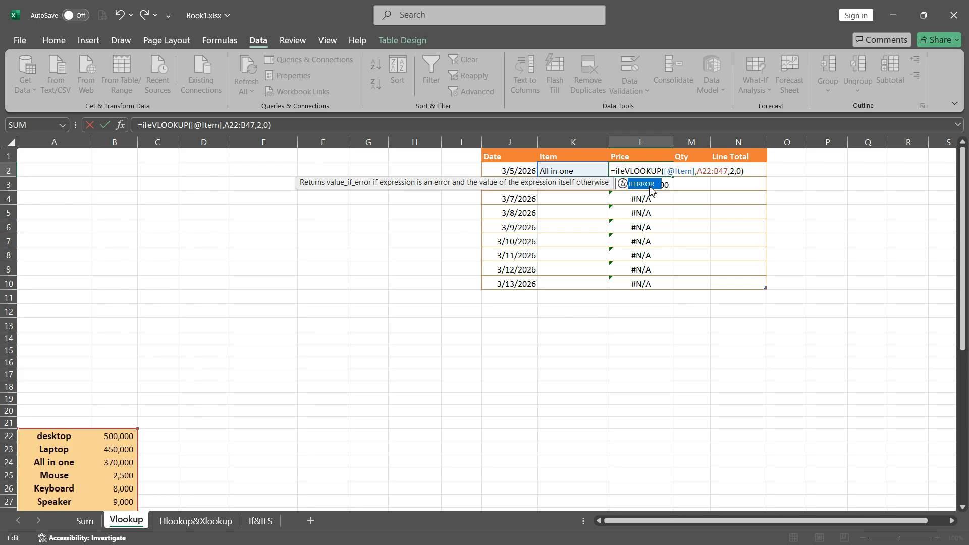
double_click(650, 185)
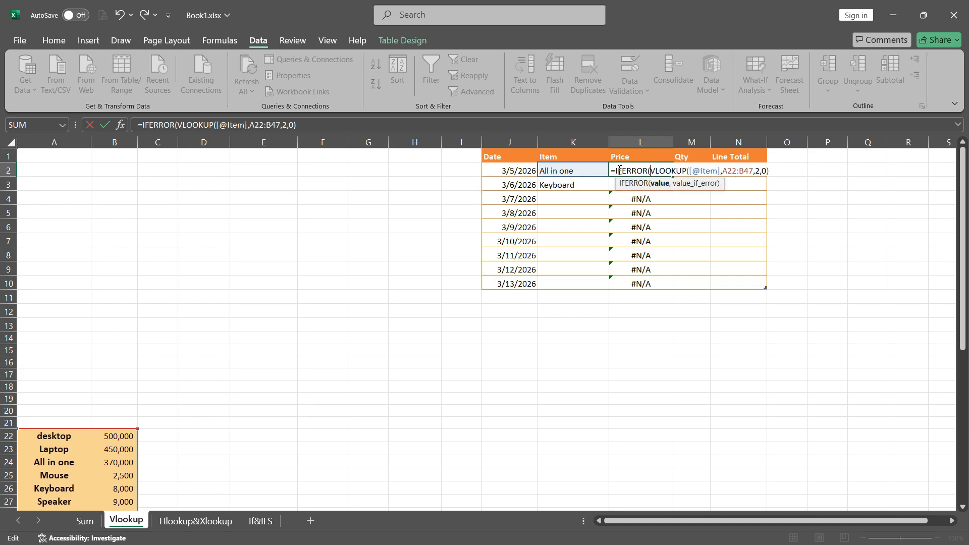
click(648, 172)
text(,)
text())
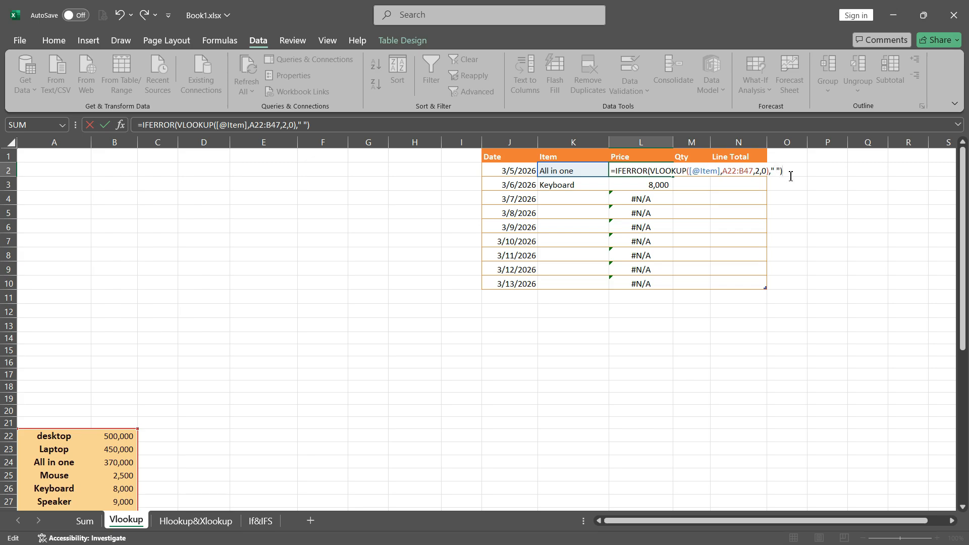
key(BackSpace)
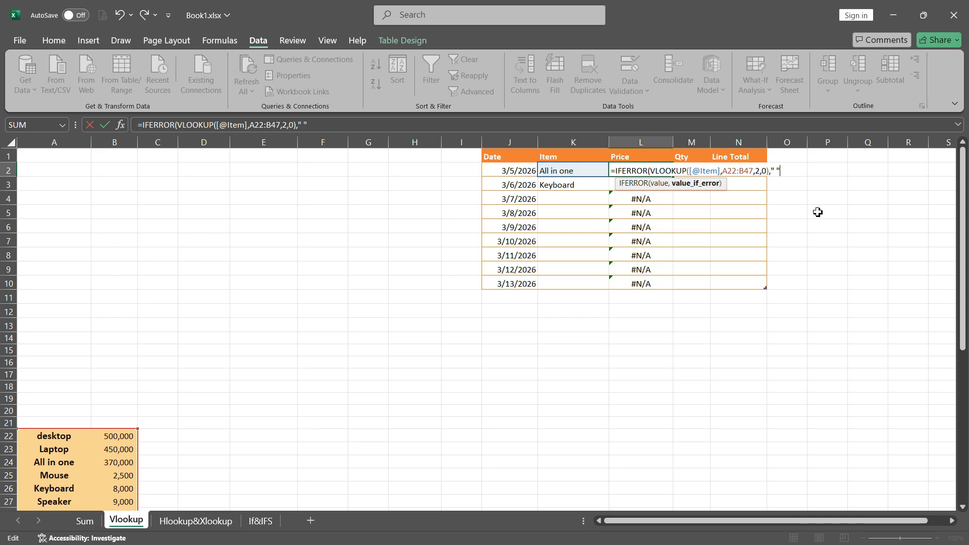
text())
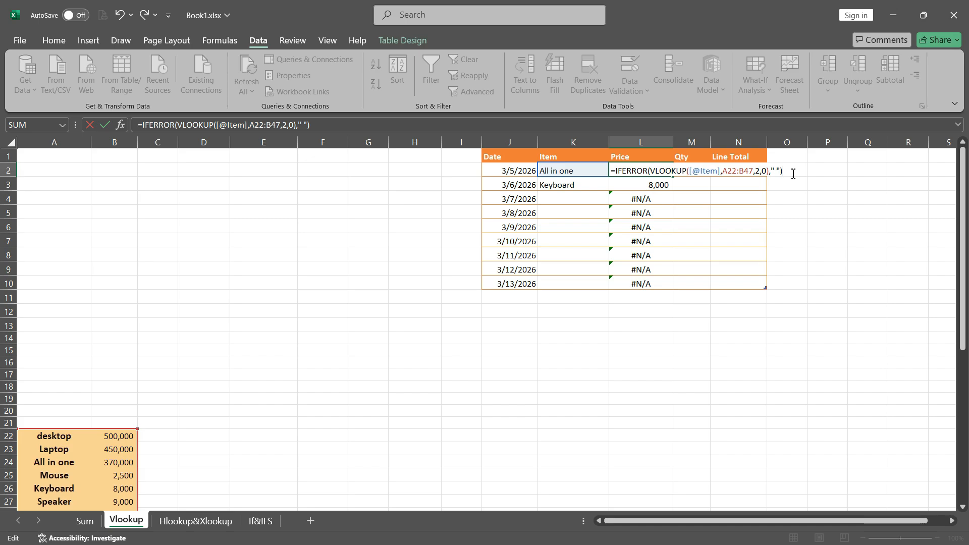
key(Return)
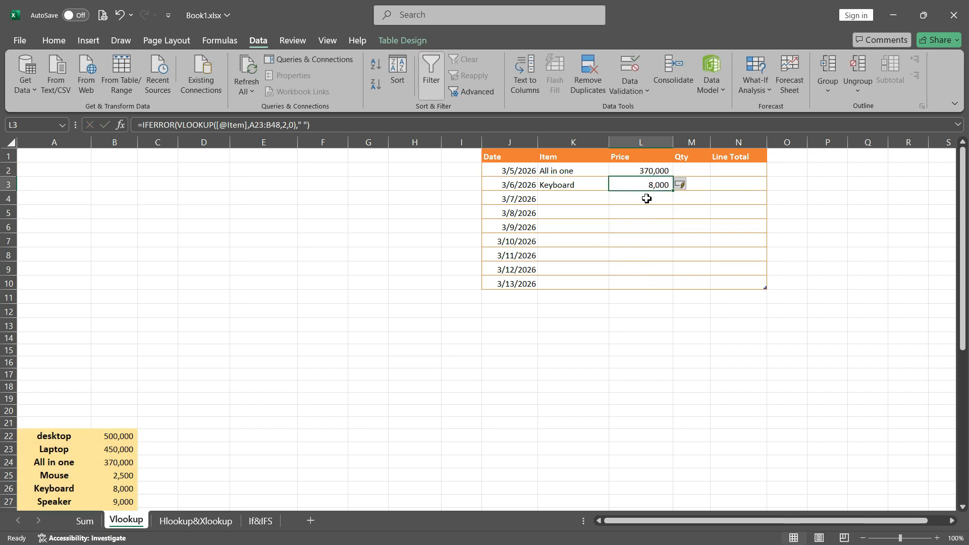
Step: Check the Price column cells of the rows without an item, down to row 10, for remaining errors
key(Down)
key(Down)
key(Down)
key(Down)
key(Down)
key(Down)
click(652, 227)
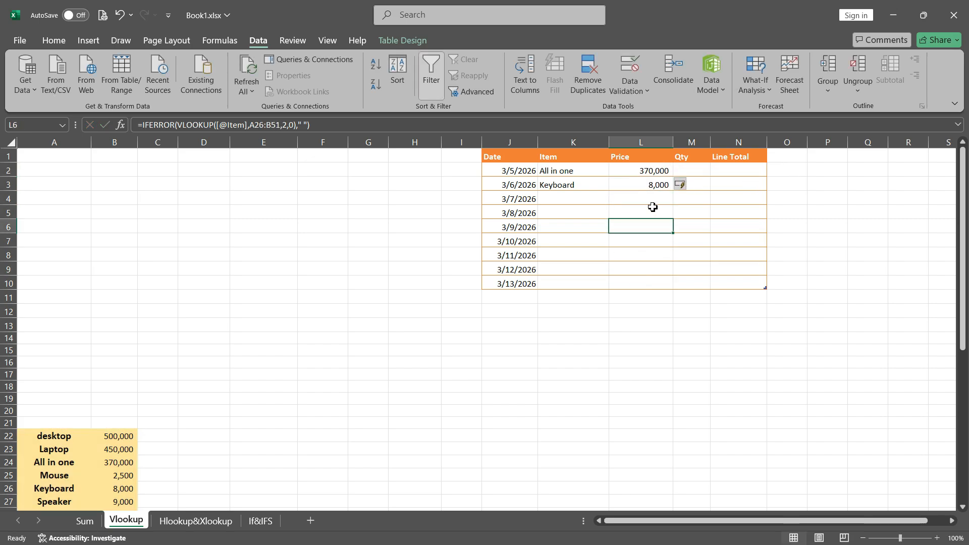
click(654, 213)
click(650, 241)
click(648, 255)
click(646, 283)
click(660, 203)
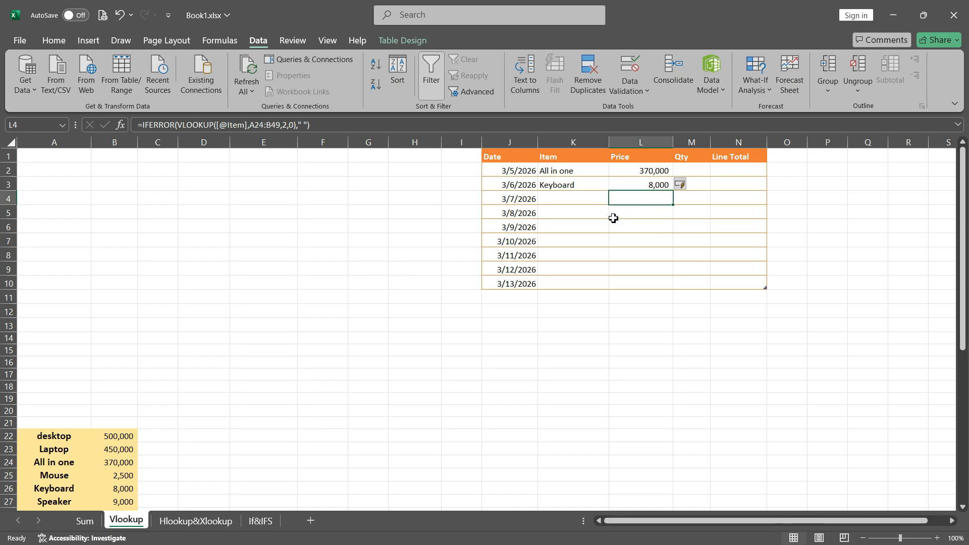
Step: Choose Speaker as the item in K4 from its drop-down list
click(591, 199)
click(616, 200)
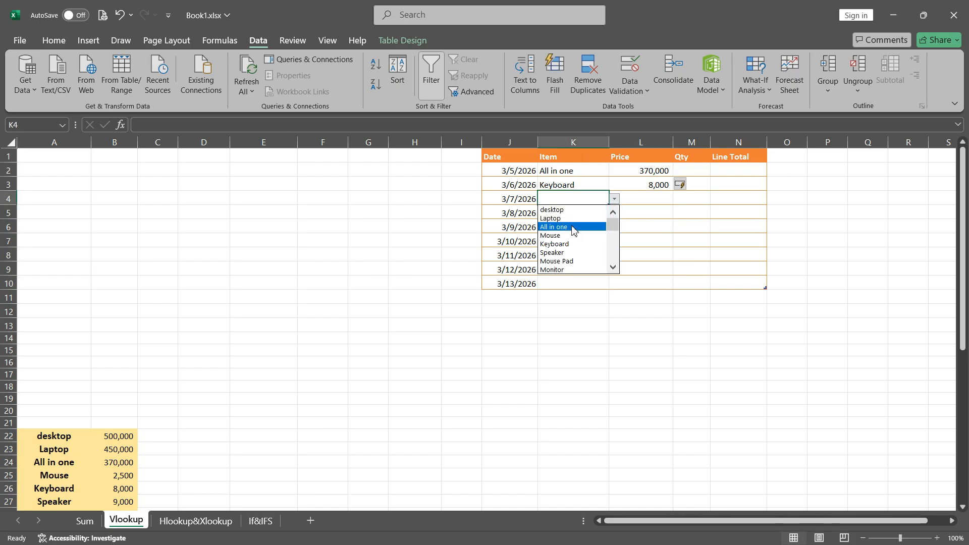
click(554, 253)
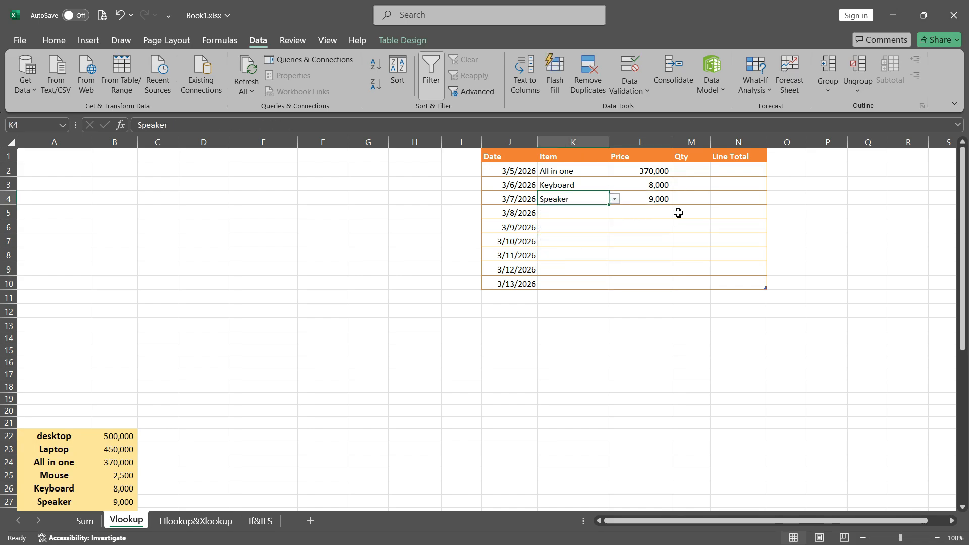
Step: Choose Laptop as the item in K5 from its drop-down list and check its Price cell L5
click(583, 218)
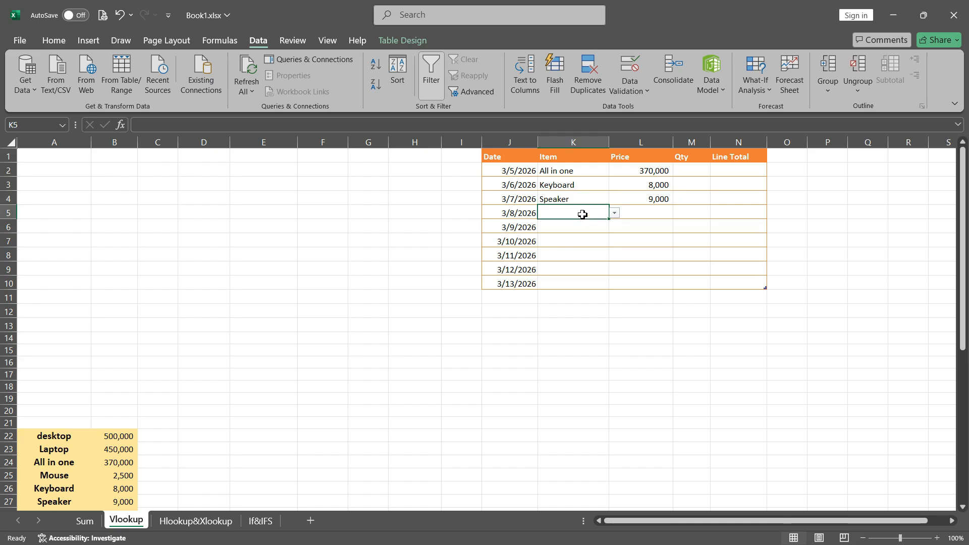
click(614, 214)
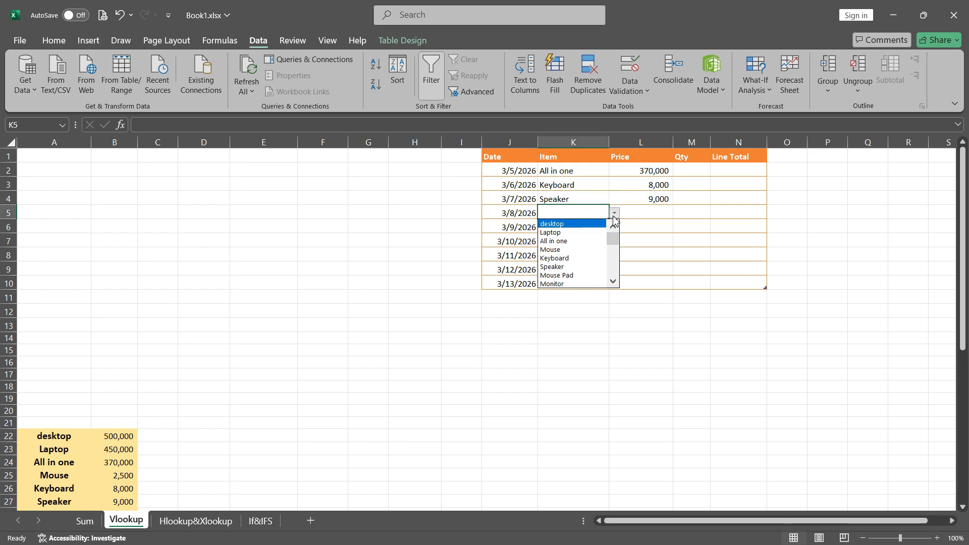
click(550, 233)
click(656, 215)
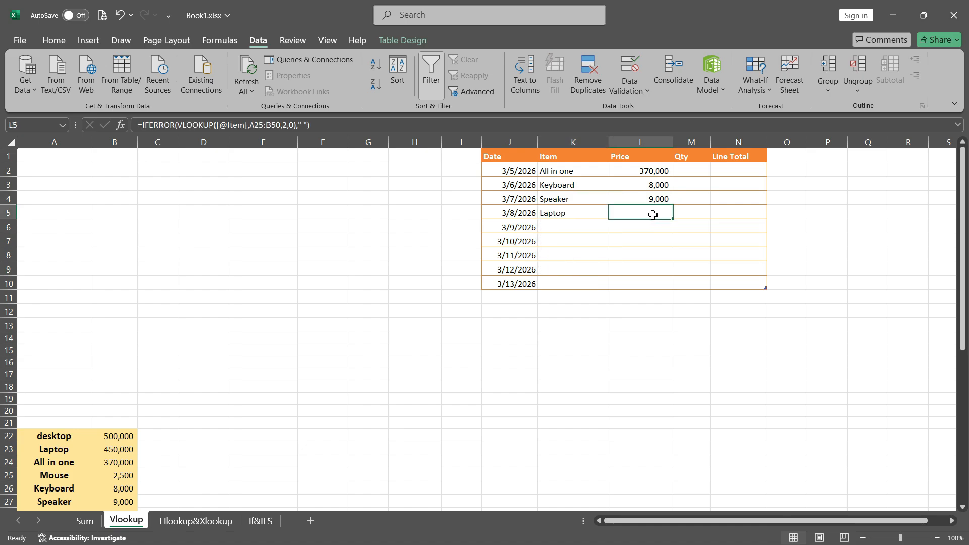
click(585, 214)
click(637, 213)
Step: Examine the table array in L2's formula against the full product list, leaving the formula as it is
click(653, 171)
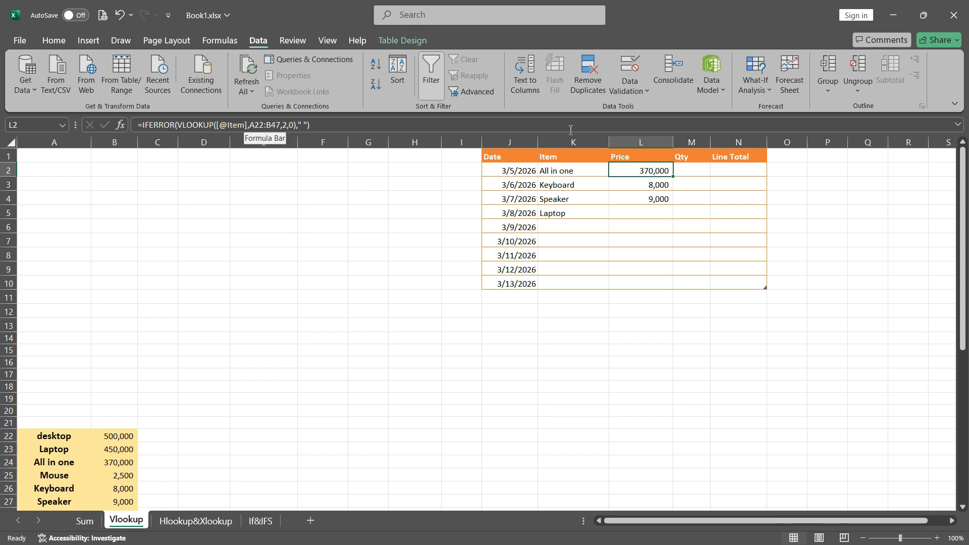
double_click(664, 172)
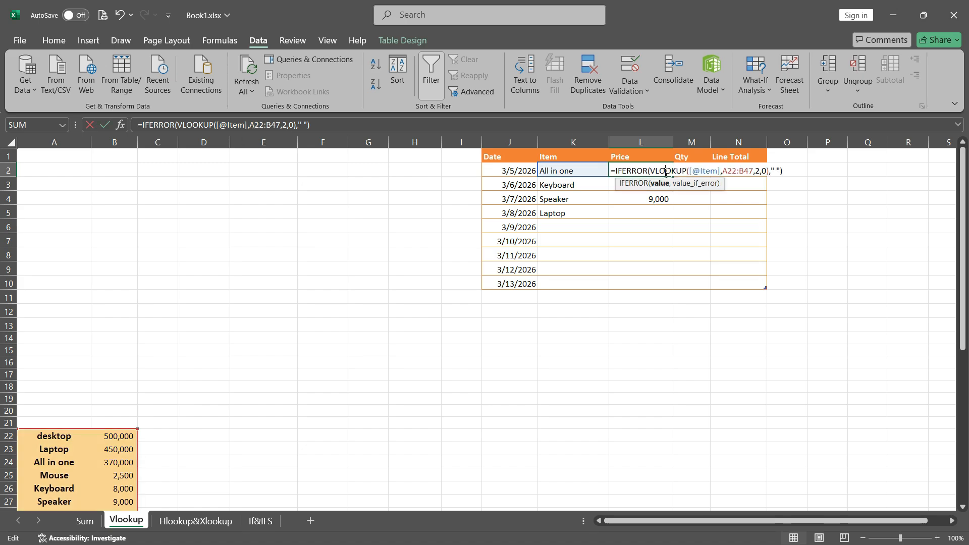
click(738, 172)
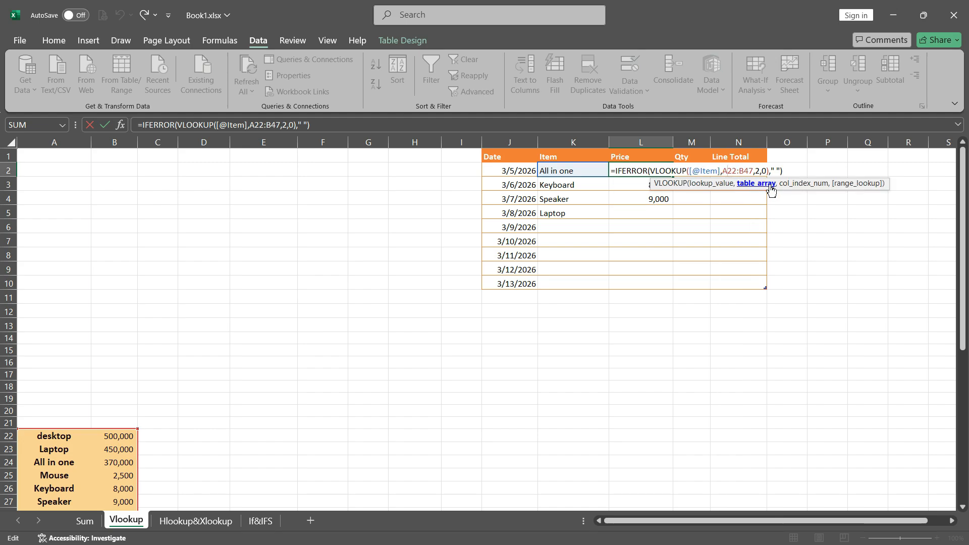
click(727, 172)
scroll(245, 432, down, 5)
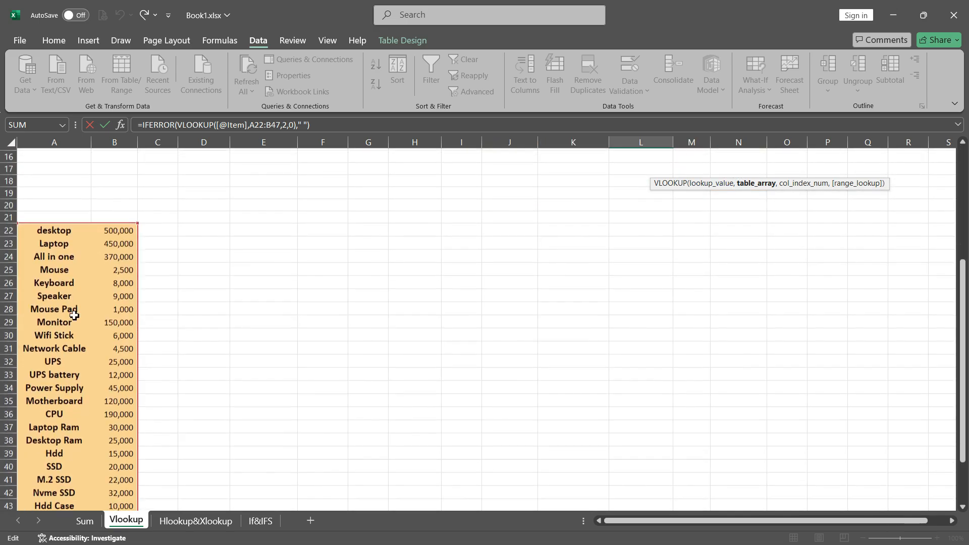
scroll(137, 333, down, 4)
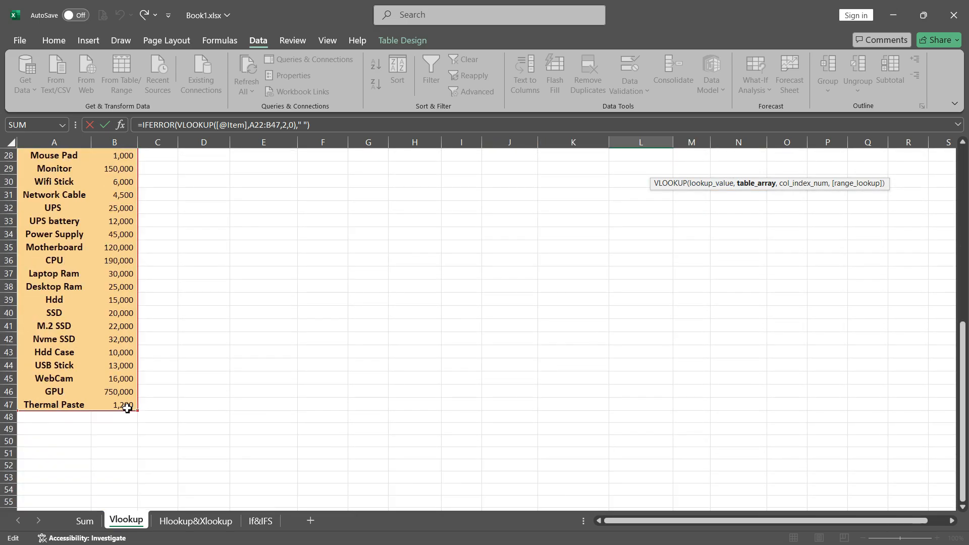
scroll(599, 346, up, 9)
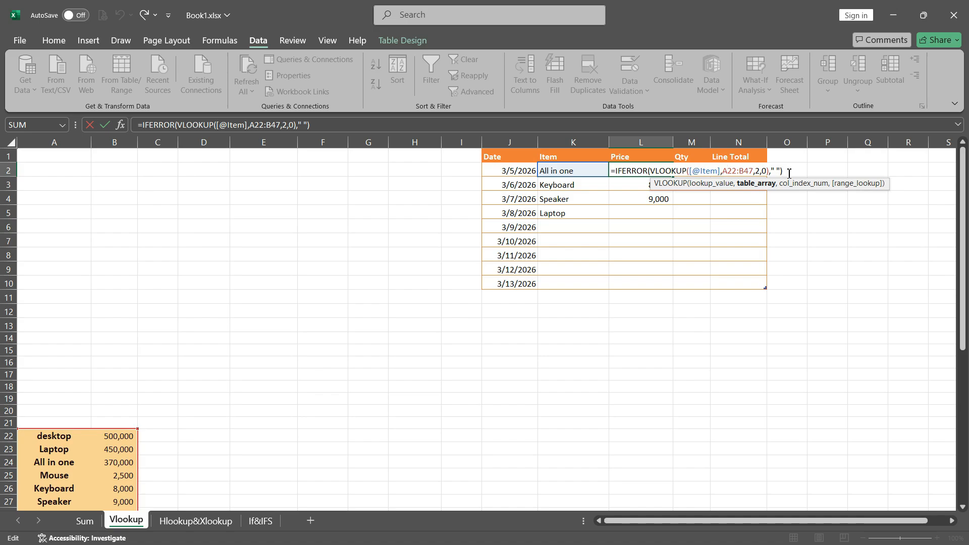
click(790, 173)
key(Return)
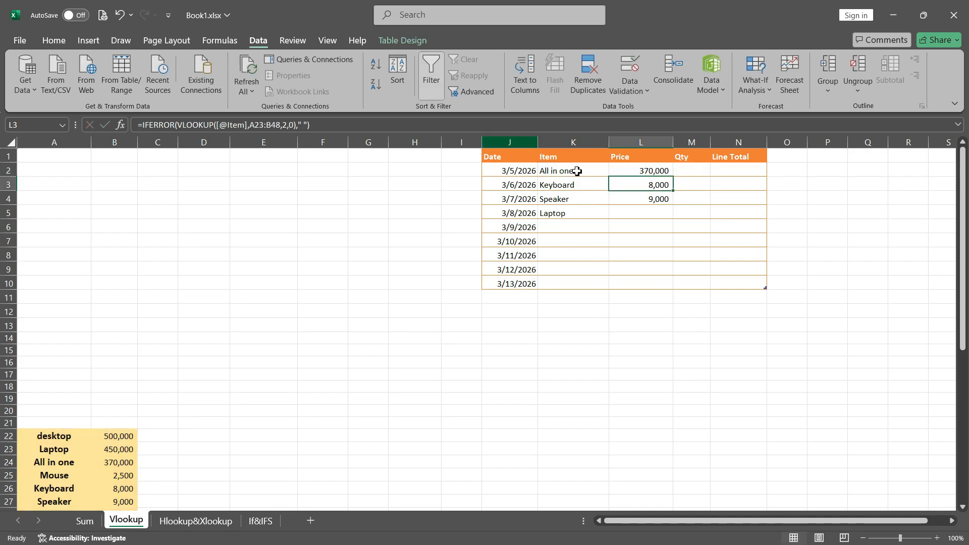
Step: Examine which product list rows the table array in L3's formula covers, leaving the formula as it is
double_click(656, 185)
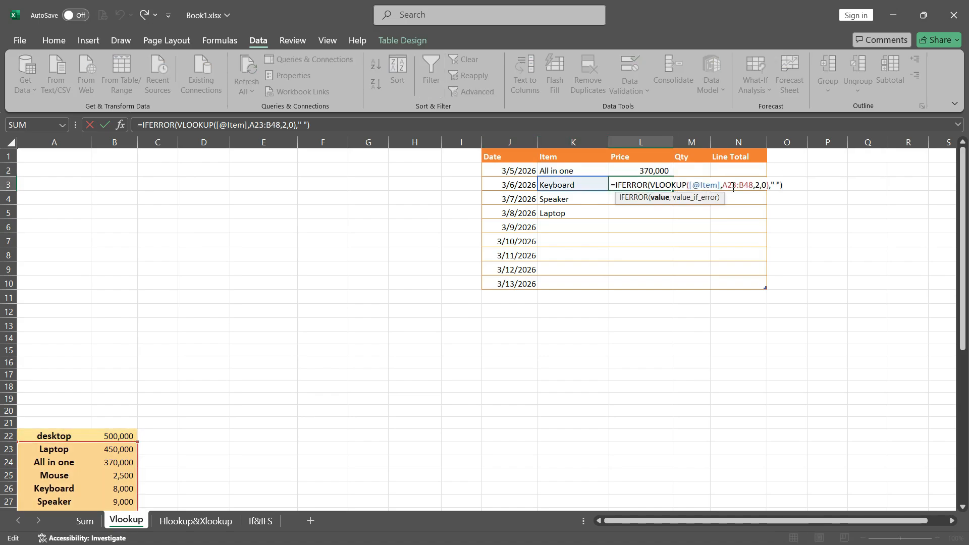
click(753, 186)
scroll(448, 327, down, 3)
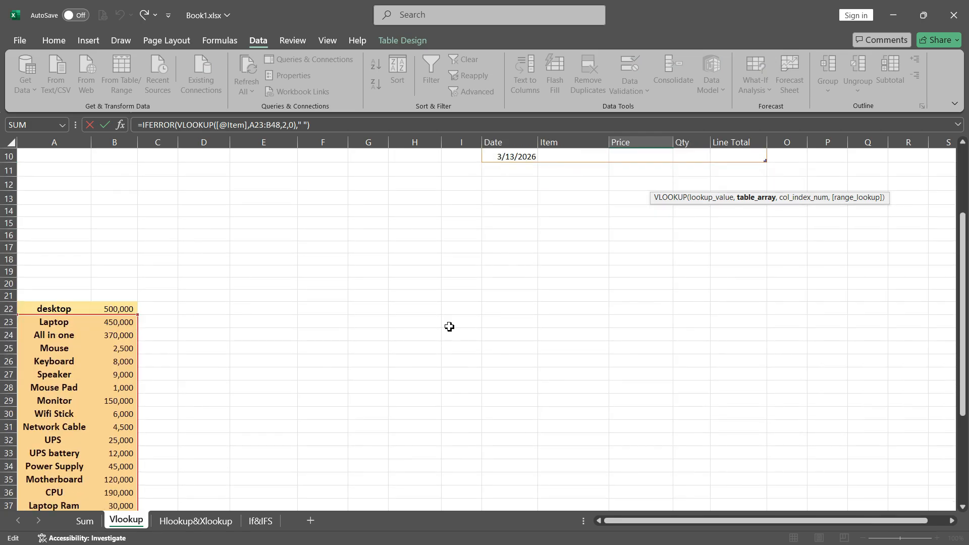
scroll(124, 317, down, 1)
scroll(123, 317, down, 2)
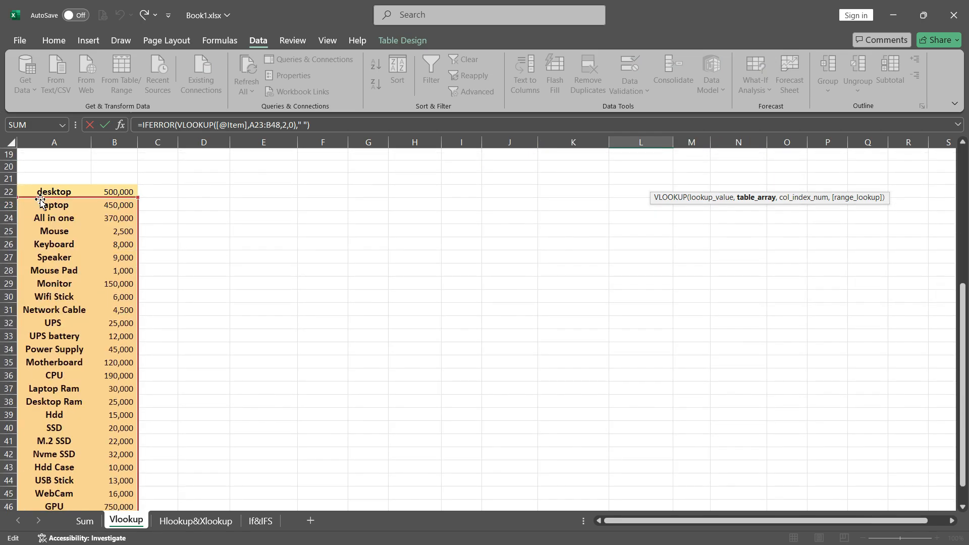
scroll(150, 397, down, 4)
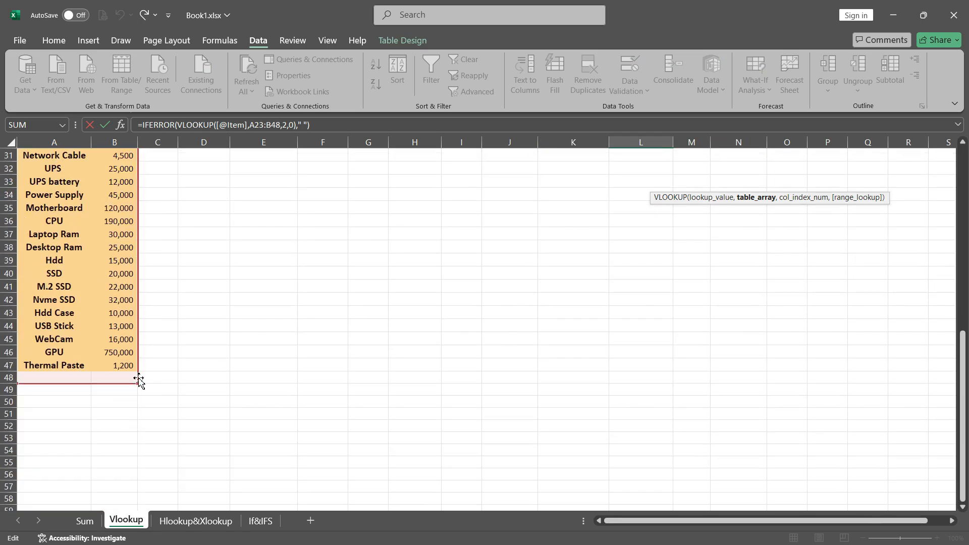
scroll(138, 374, up, 5)
scroll(579, 211, up, 5)
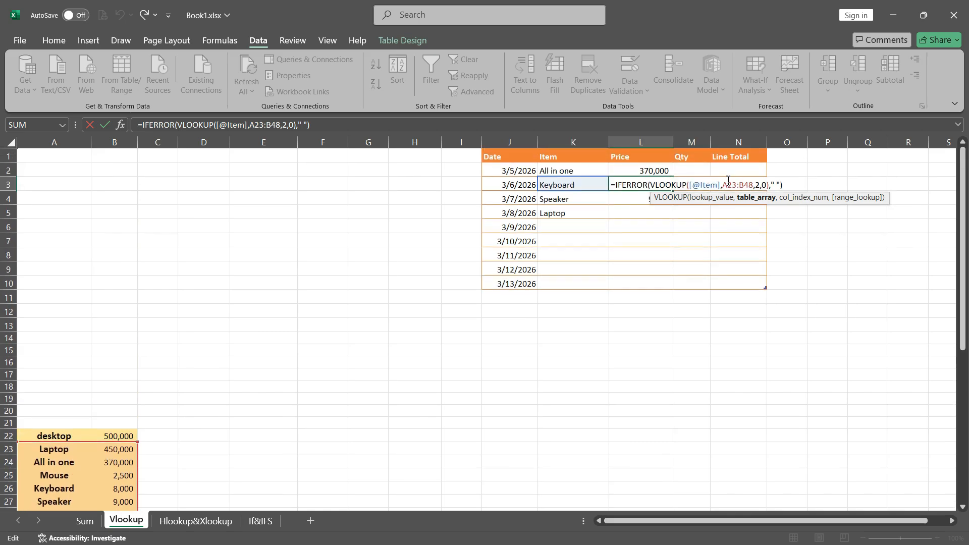
click(801, 188)
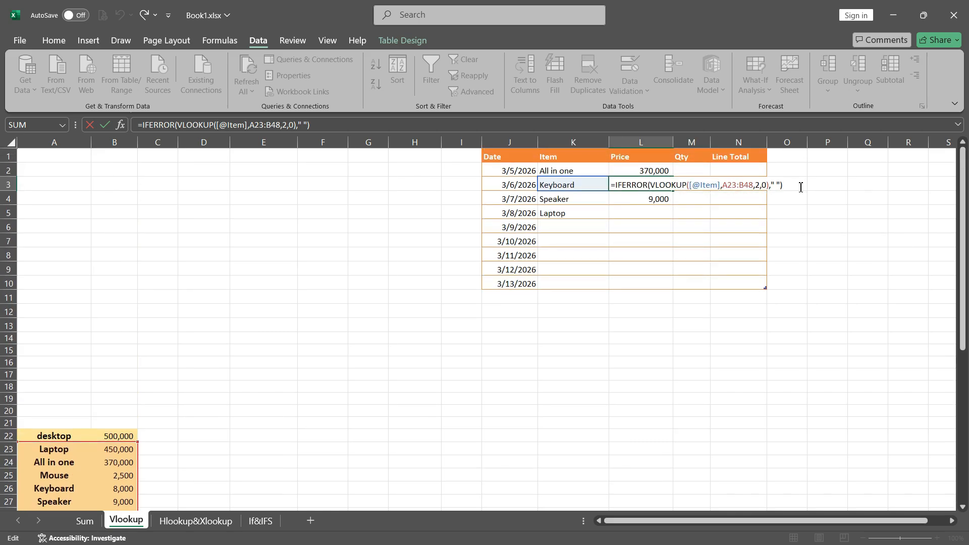
key(Return)
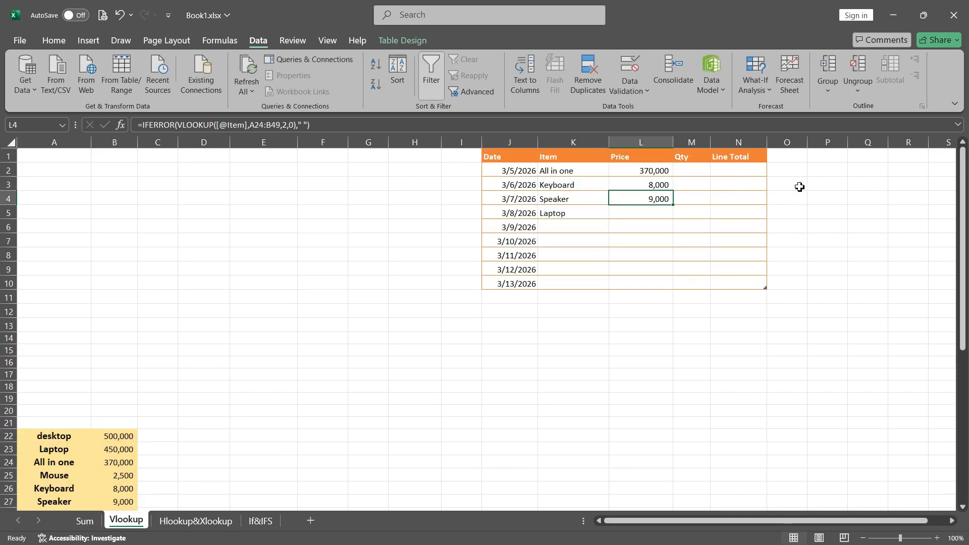
Step: Examine which product list rows the table array in L7's formula covers
click(650, 241)
double_click(651, 242)
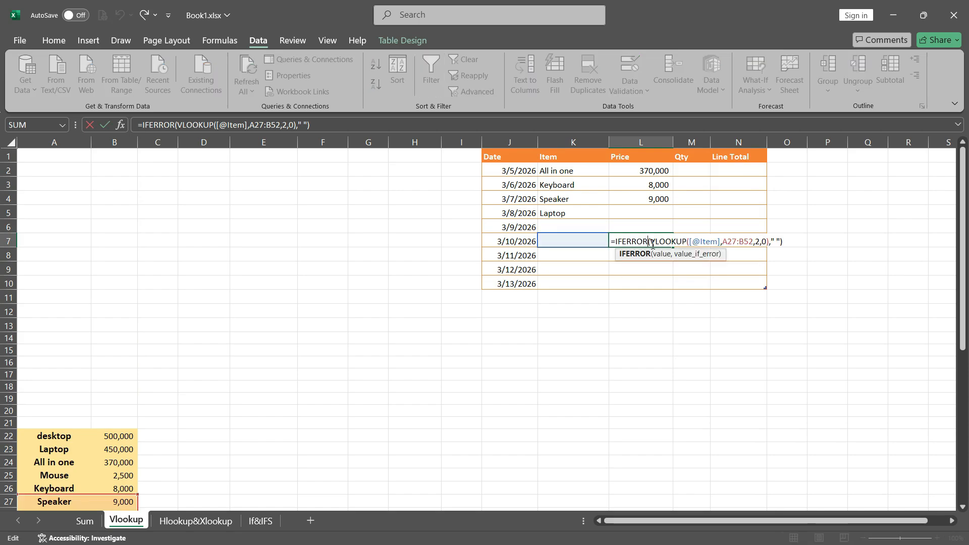
click(736, 242)
scroll(553, 292, down, 6)
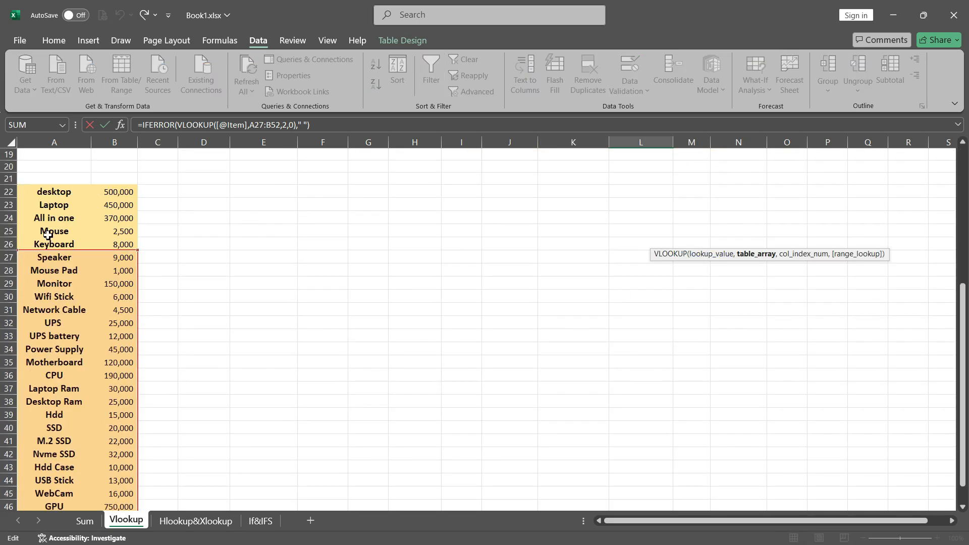
scroll(548, 317, up, 6)
Step: Make the table array in L2's Price formula absolute as $A$22:$B$47, keeping the rest of the IFERROR VLOOKUP formula
click(660, 171)
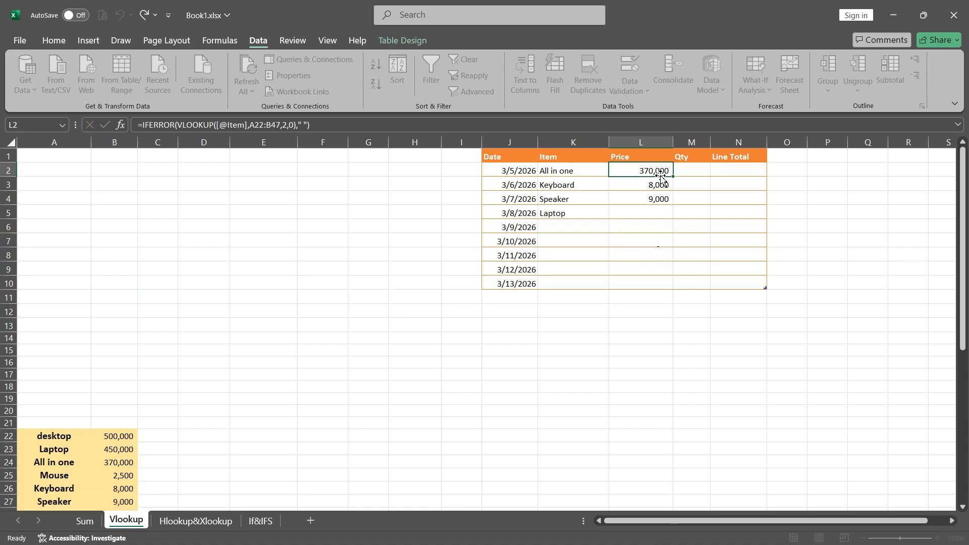
double_click(661, 172)
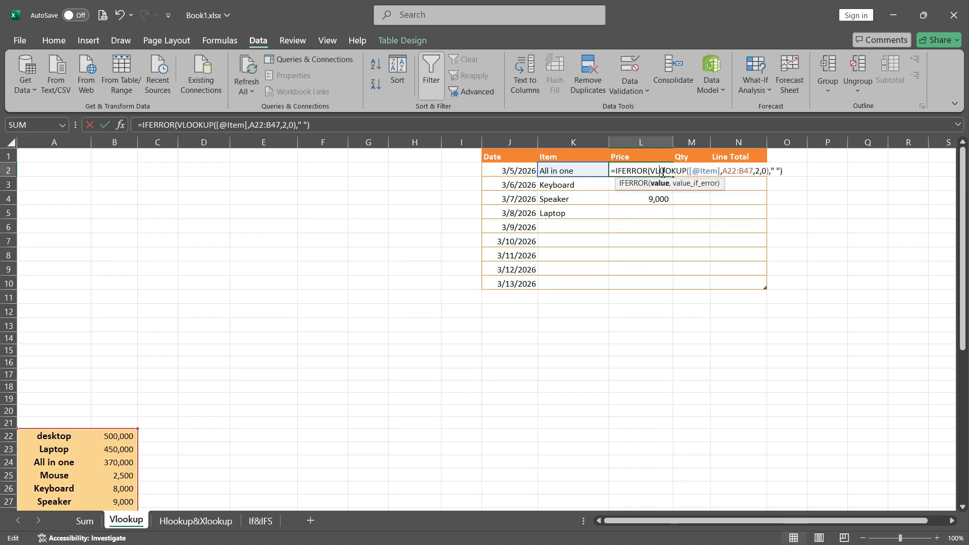
click(732, 172)
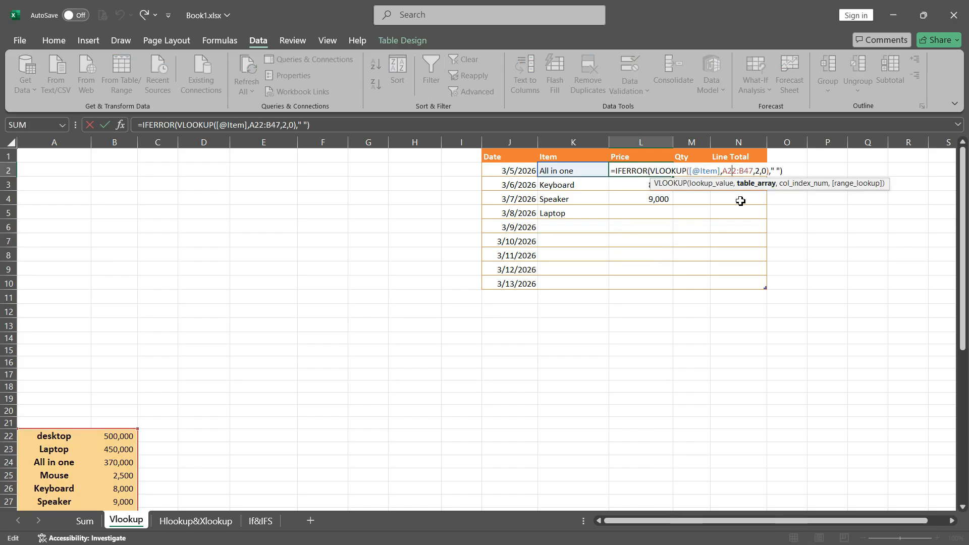
key(F4)
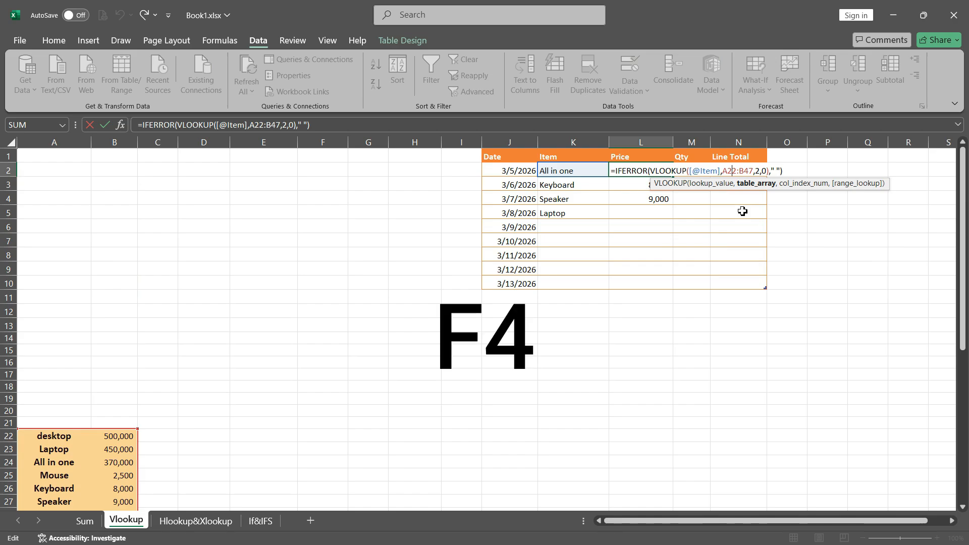
key(F4)
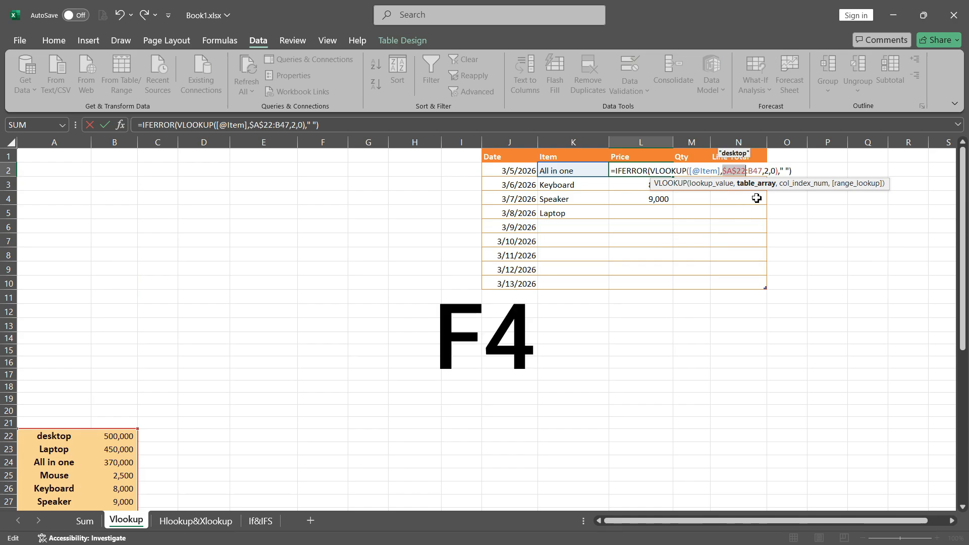
click(755, 172)
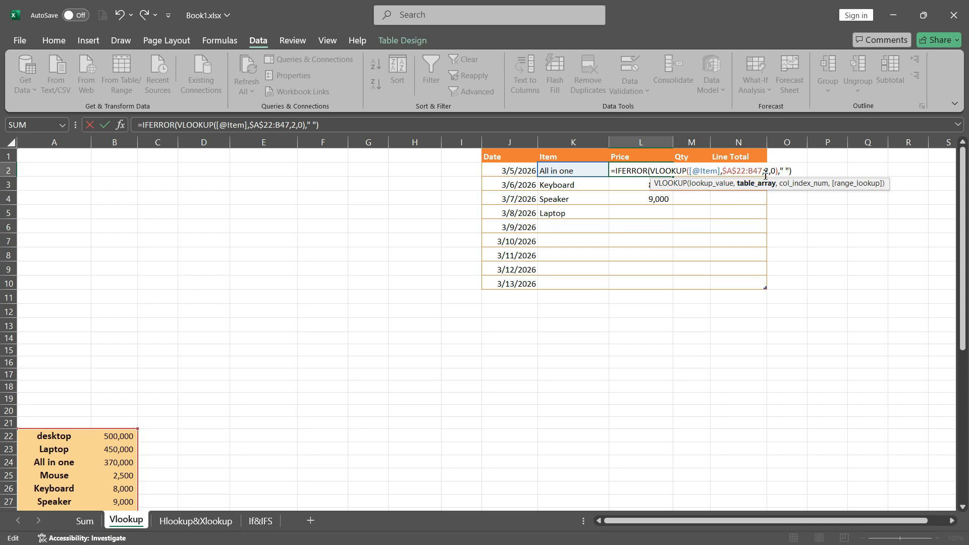
key(F4)
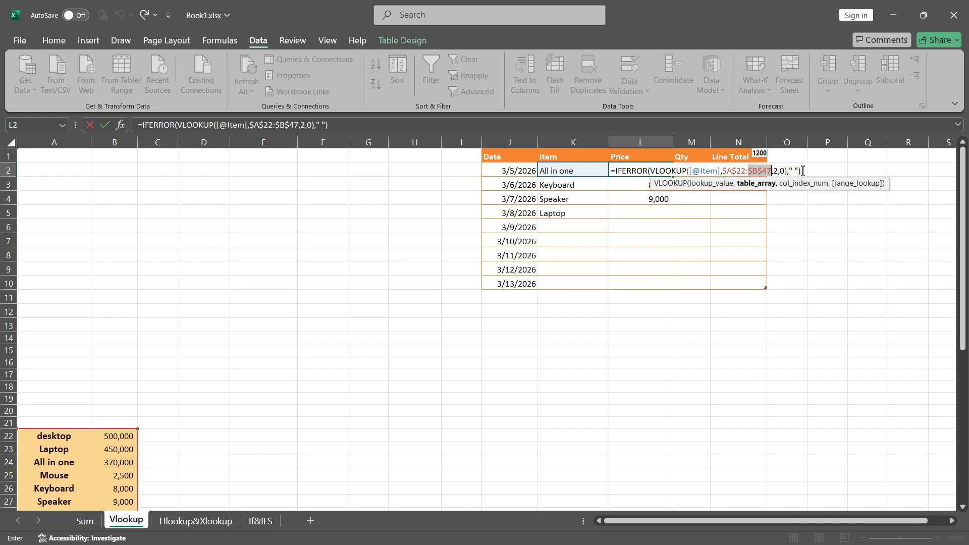
click(803, 171)
key(Return)
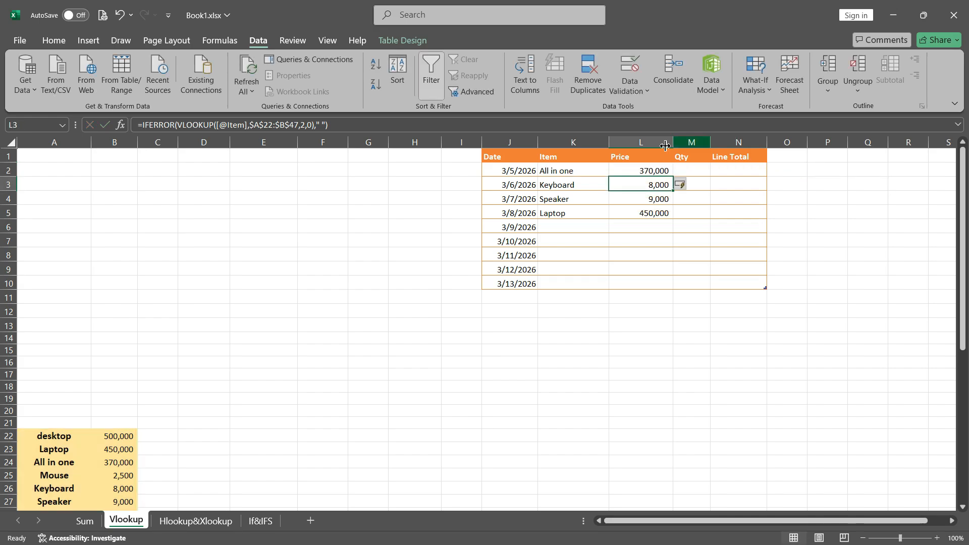
Step: Choose desktop as the item in K6 and Speaker in K7 from their drop-down lists
click(655, 169)
click(582, 215)
click(583, 228)
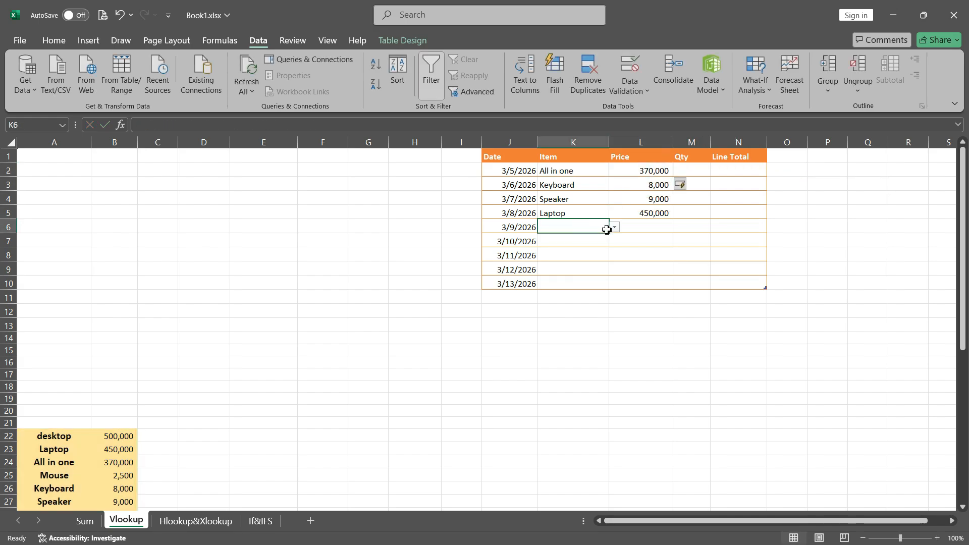
click(615, 228)
click(569, 238)
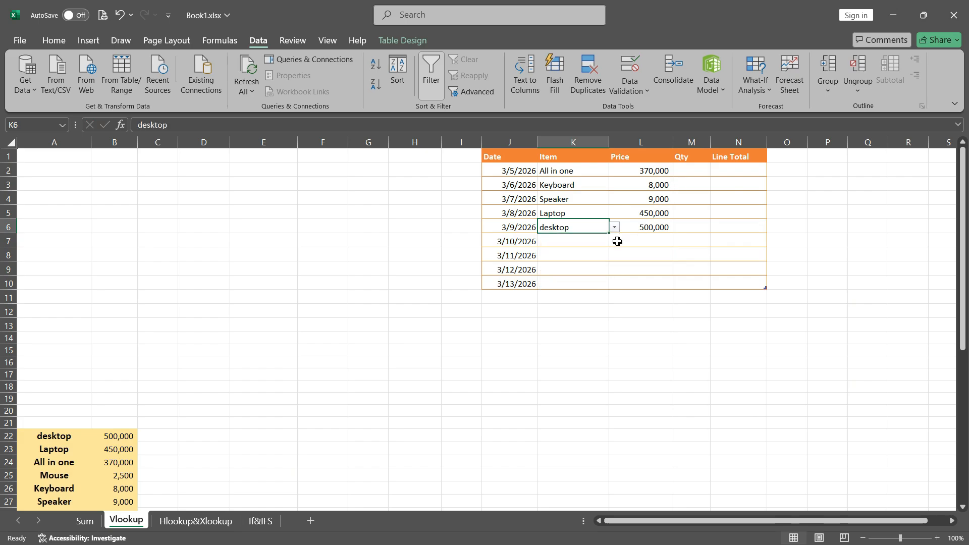
click(586, 241)
click(616, 246)
click(565, 289)
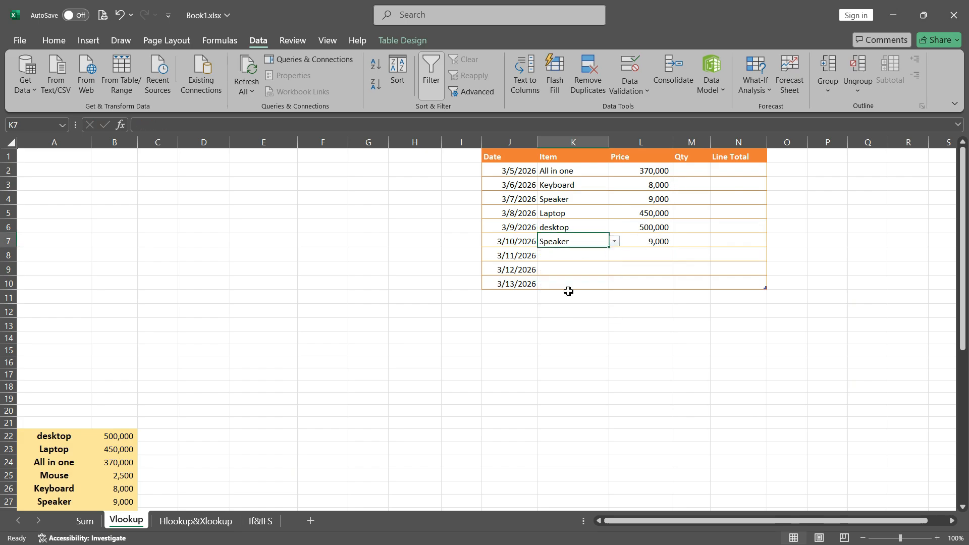
Step: Clear the chosen items from K3:K7 and from K2 in the Item column
click(600, 256)
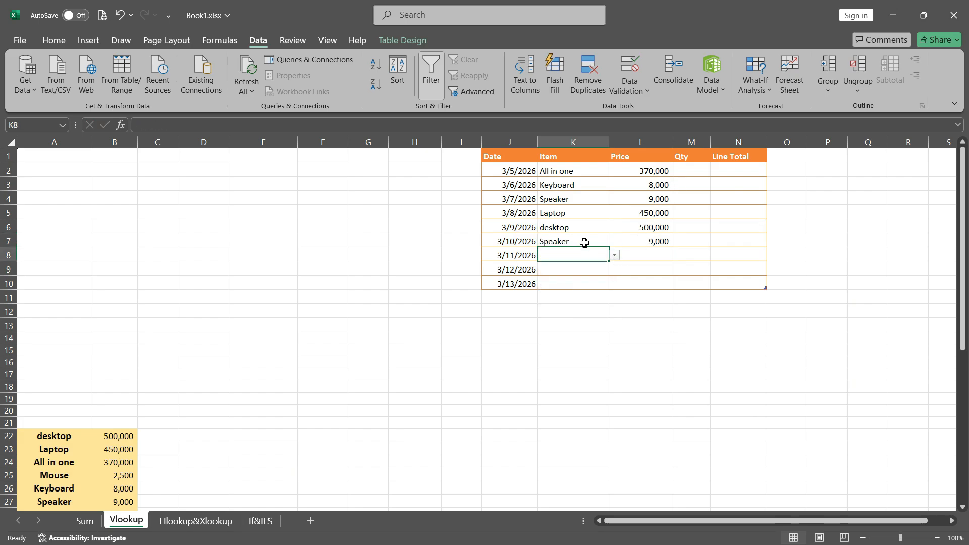
drag(585, 242, 587, 191)
key(Delete)
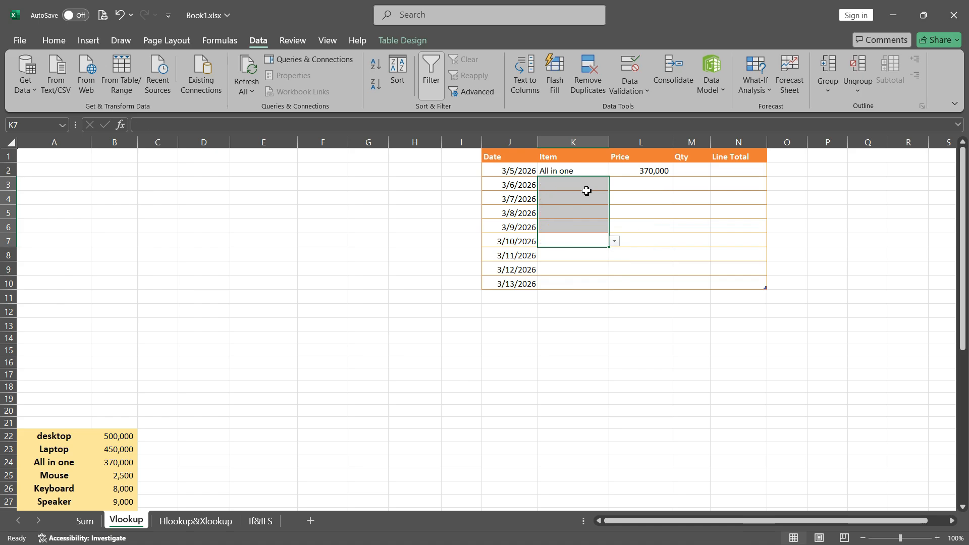
click(629, 184)
click(576, 170)
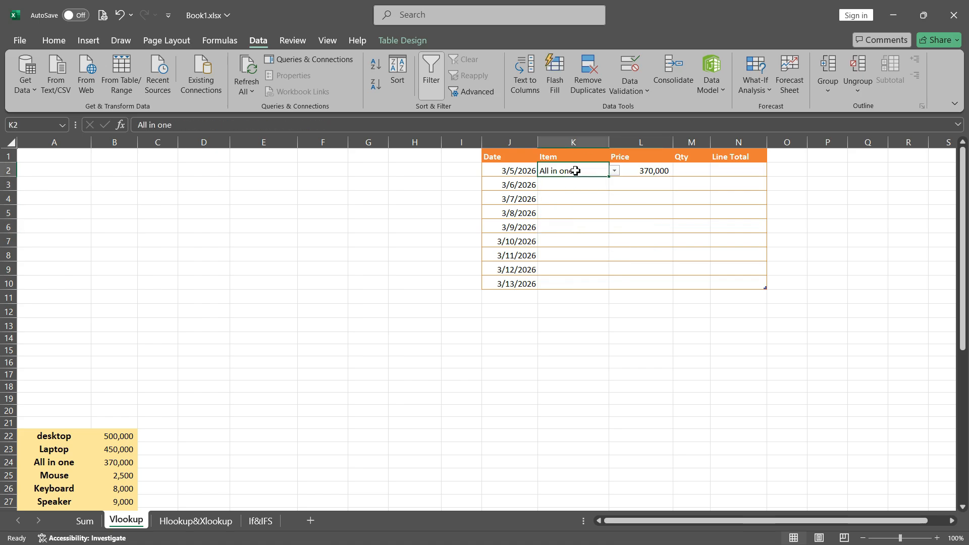
key(Delete)
click(614, 199)
Step: Choose Mouse Pad as the item in K2 and desktop in K3 from their drop-down lists
click(596, 174)
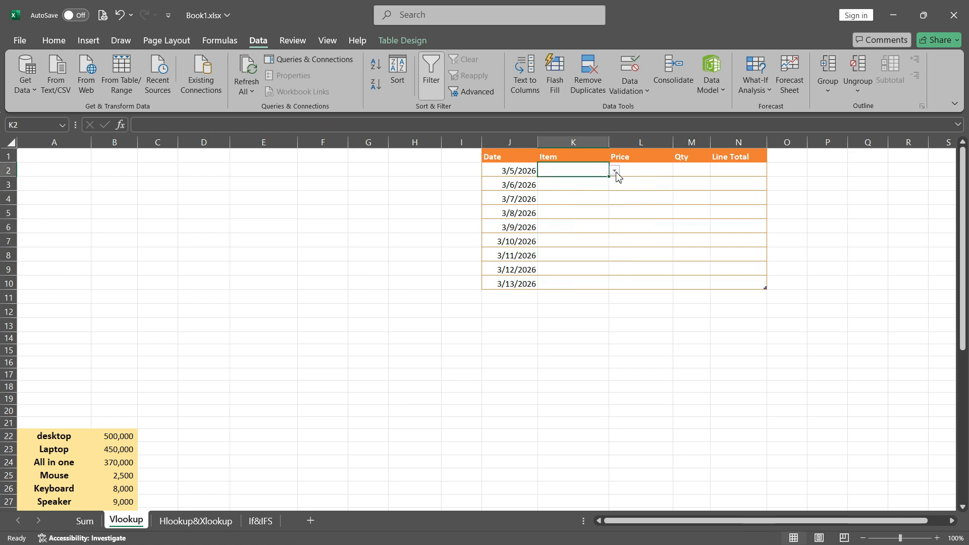
click(615, 170)
click(576, 233)
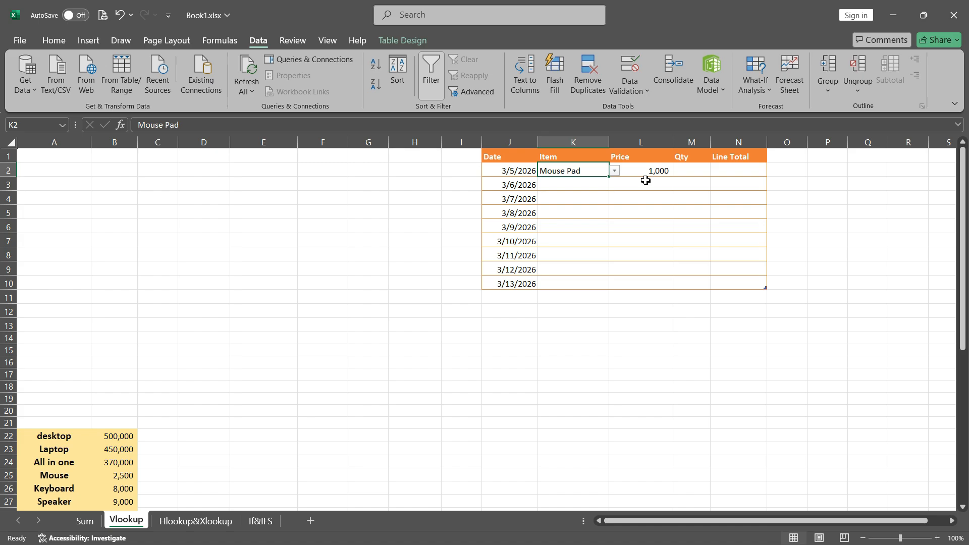
click(596, 187)
click(615, 185)
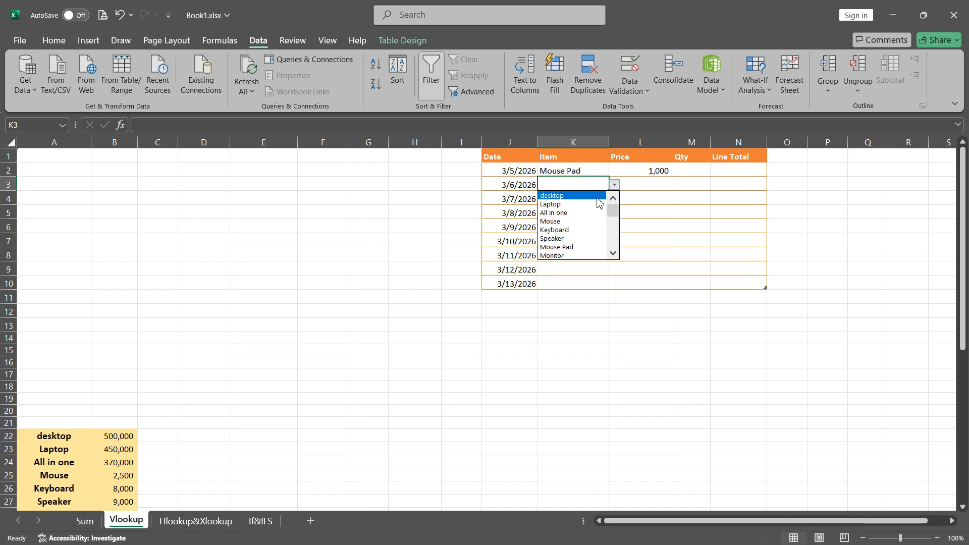
click(566, 197)
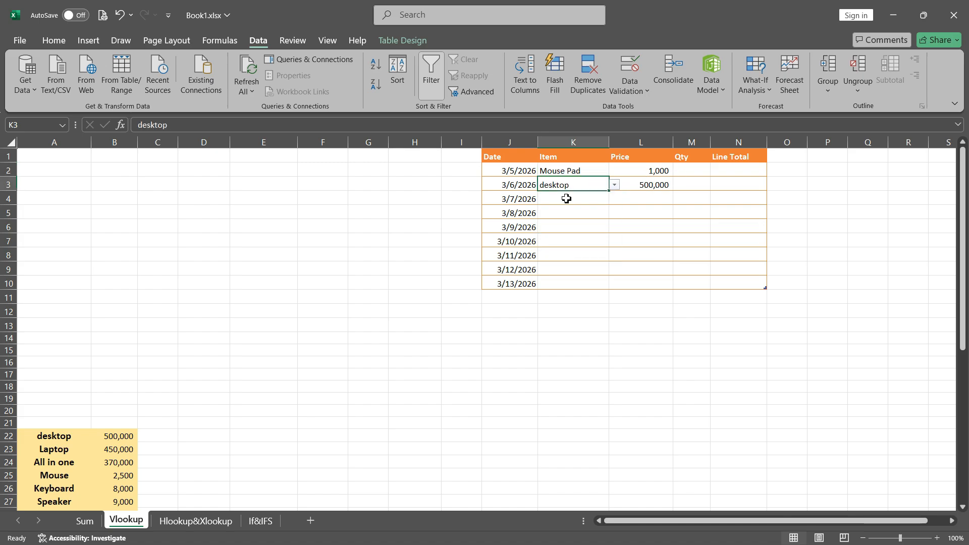
Step: Examine which product list rows the table array in L6's formula covers, leaving the formula as it is
click(647, 229)
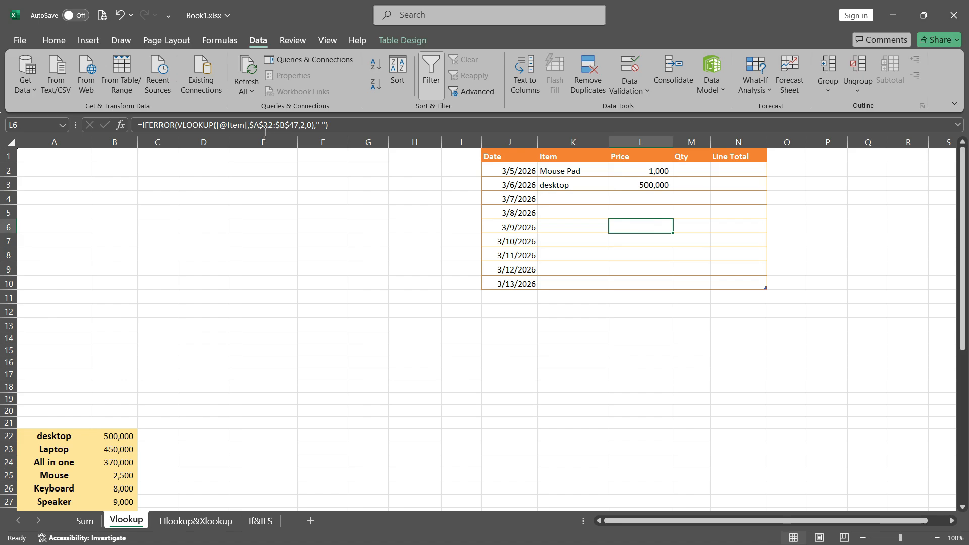
scroll(558, 234, down, 1)
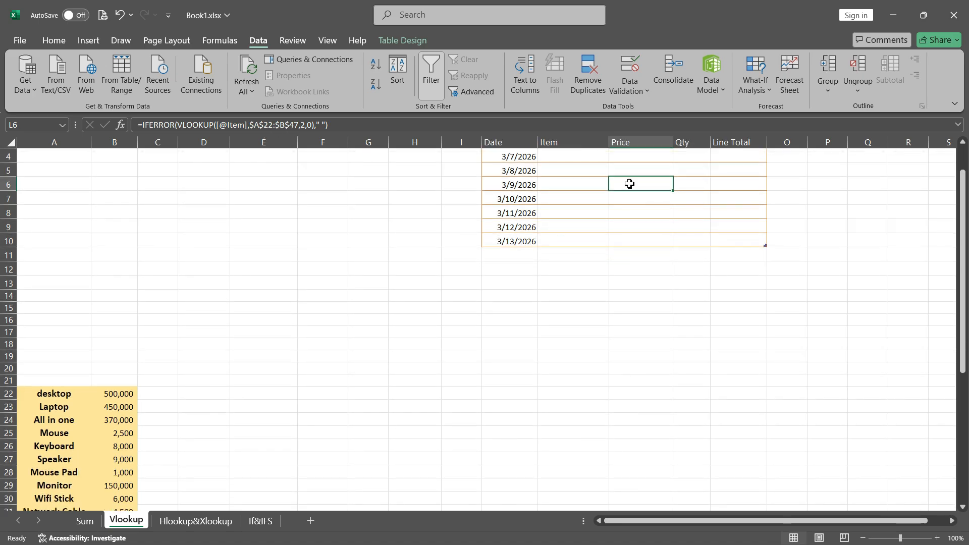
double_click(628, 184)
click(745, 185)
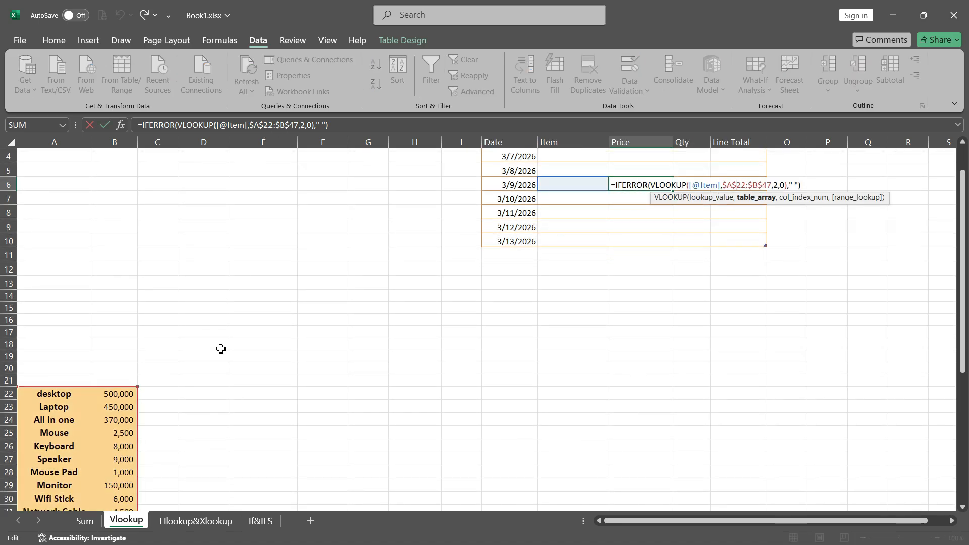
scroll(136, 419, down, 8)
scroll(108, 398, up, 6)
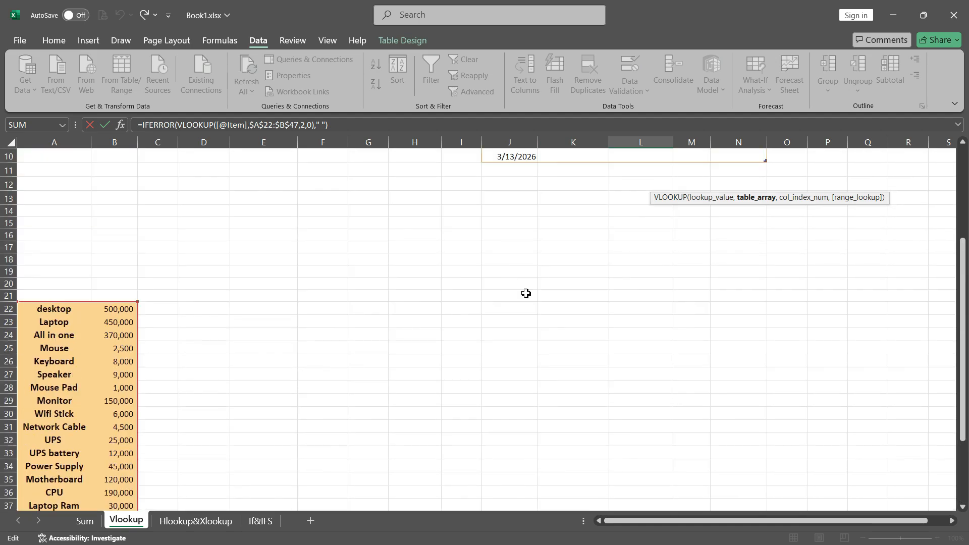
scroll(527, 293, up, 3)
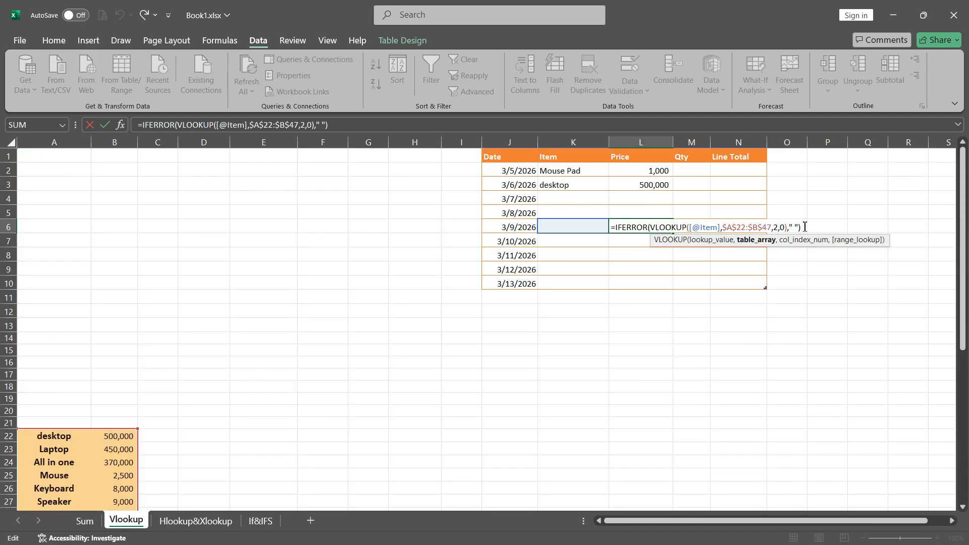
key(Return)
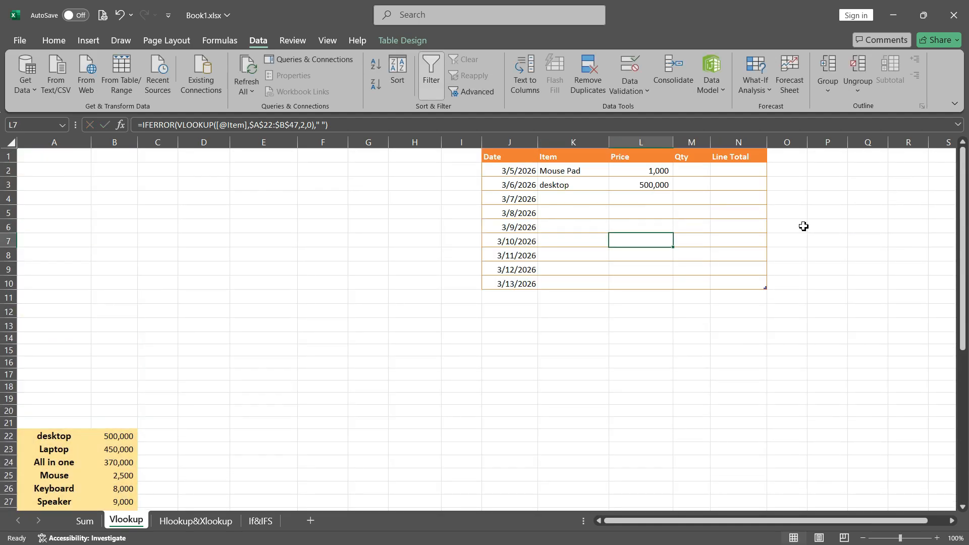
Step: Clear the item in K3, keeping only the first row's item
click(645, 200)
click(589, 200)
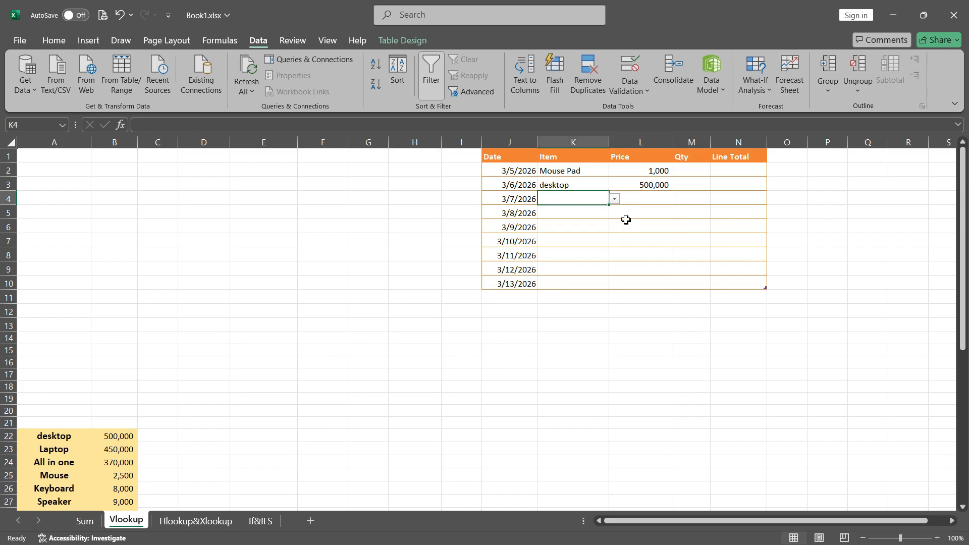
click(591, 184)
key(Delete)
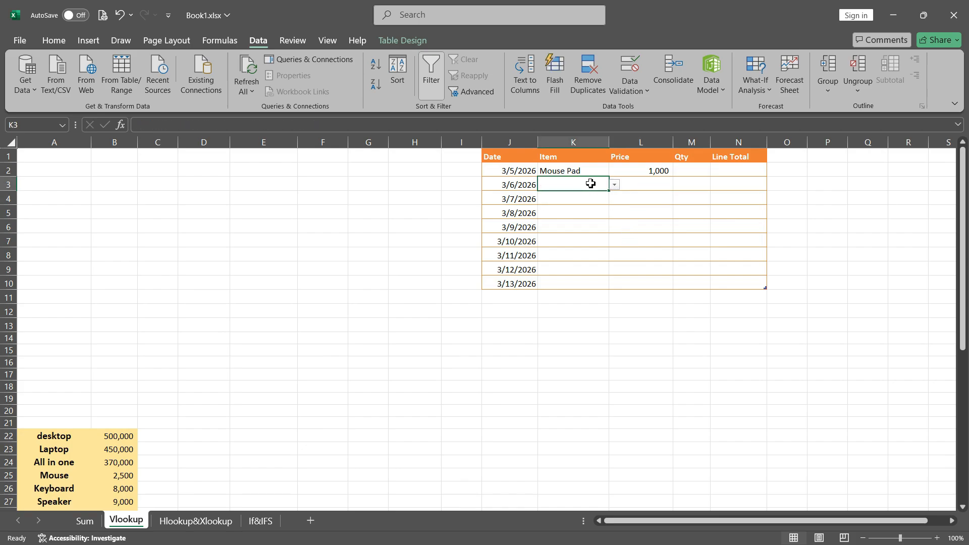
click(636, 199)
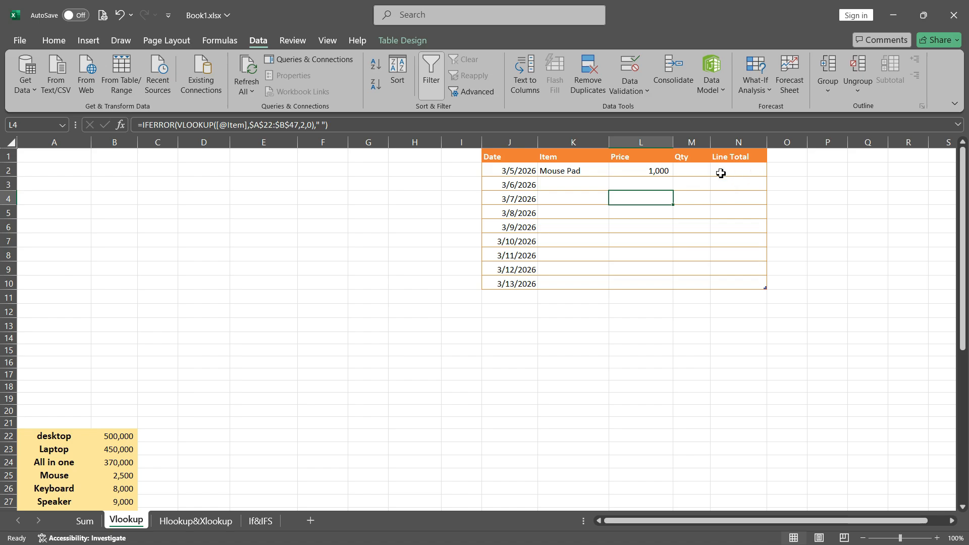
click(691, 171)
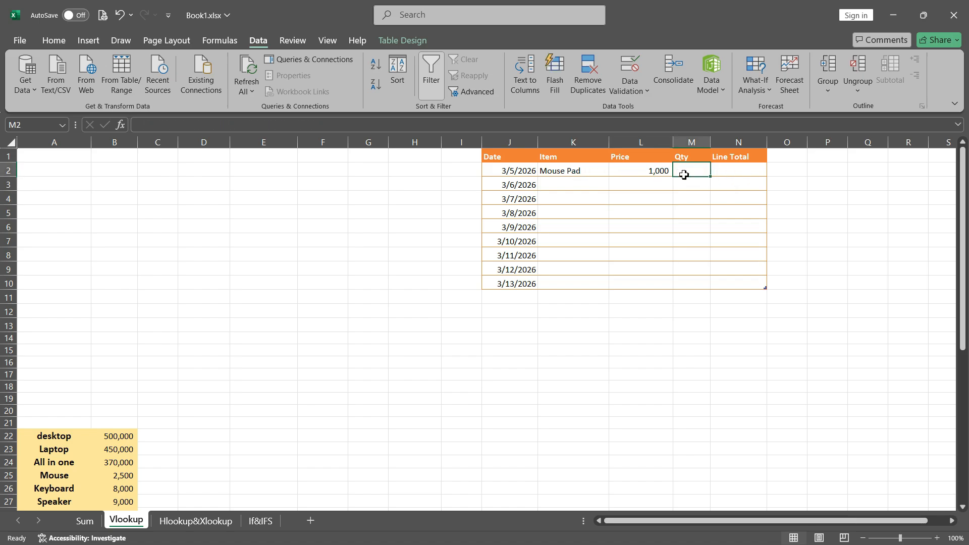
text(10)
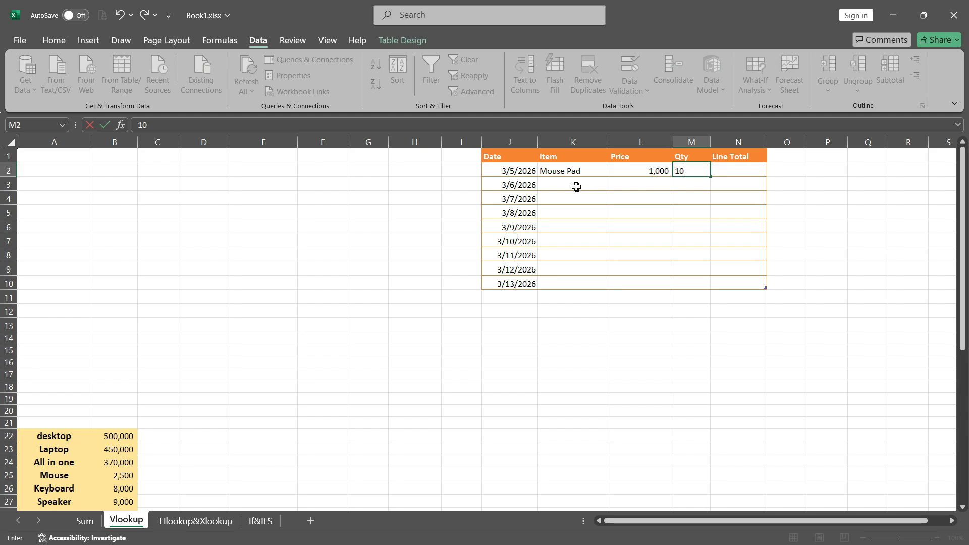
click(744, 173)
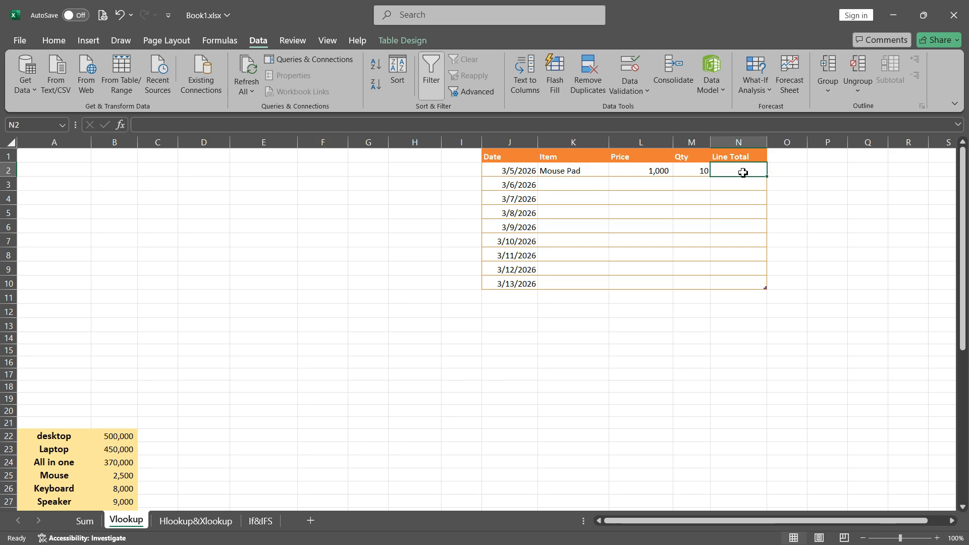
text(=)
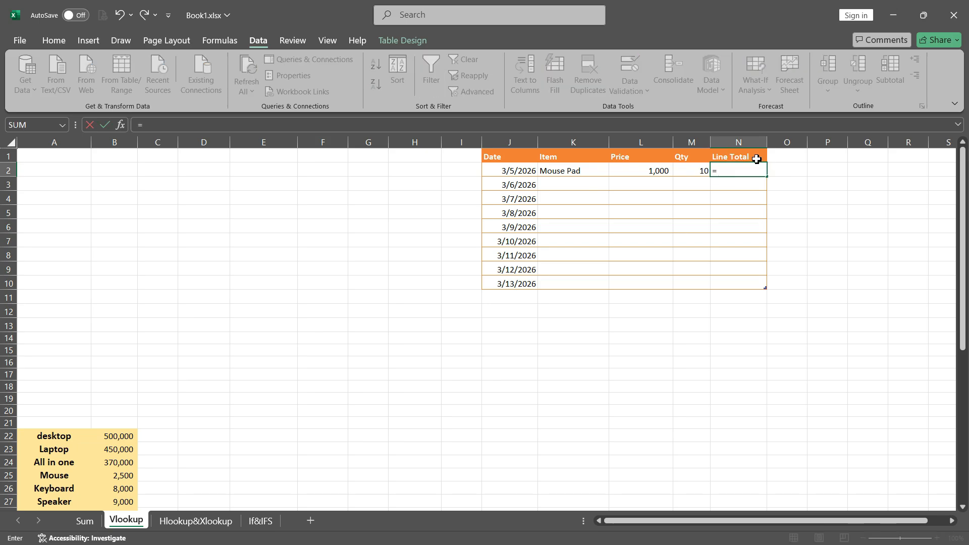
click(653, 172)
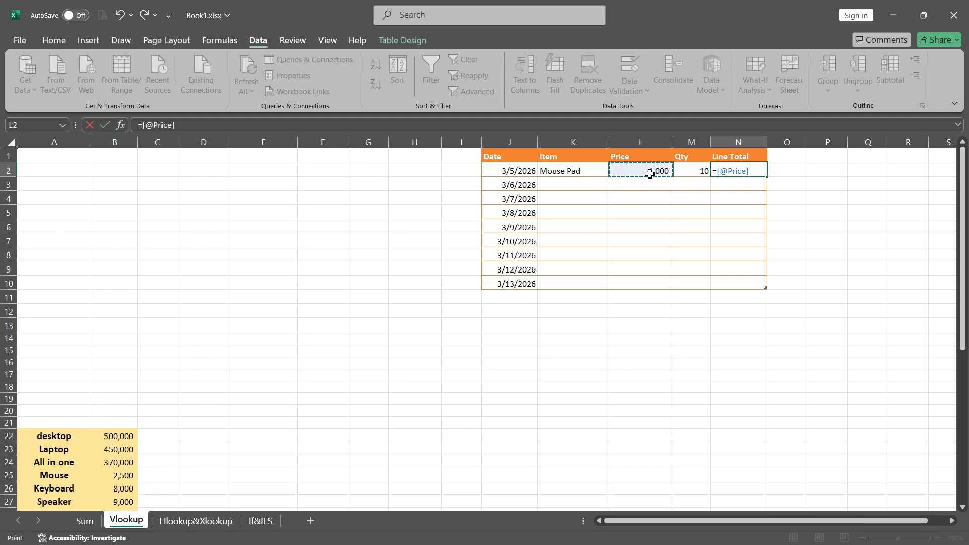
text(*)
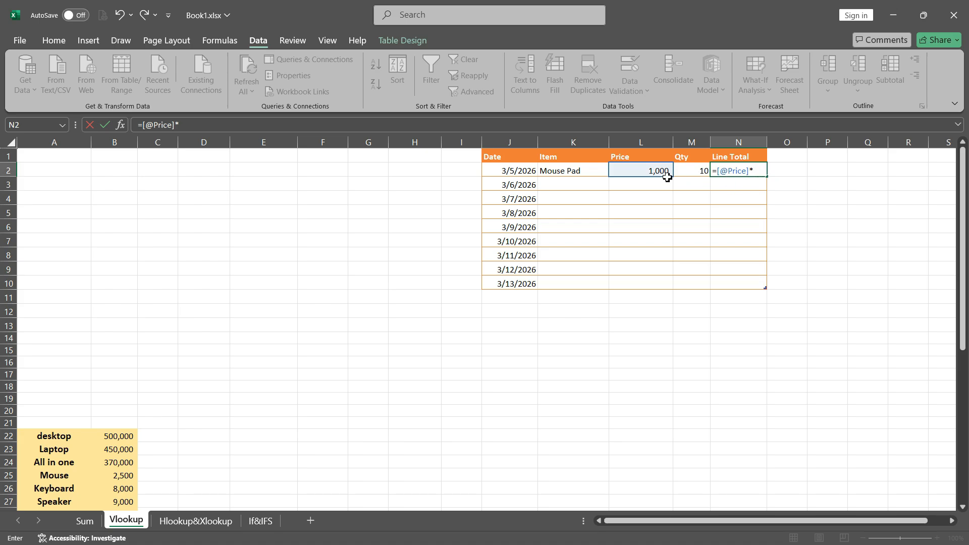
click(695, 174)
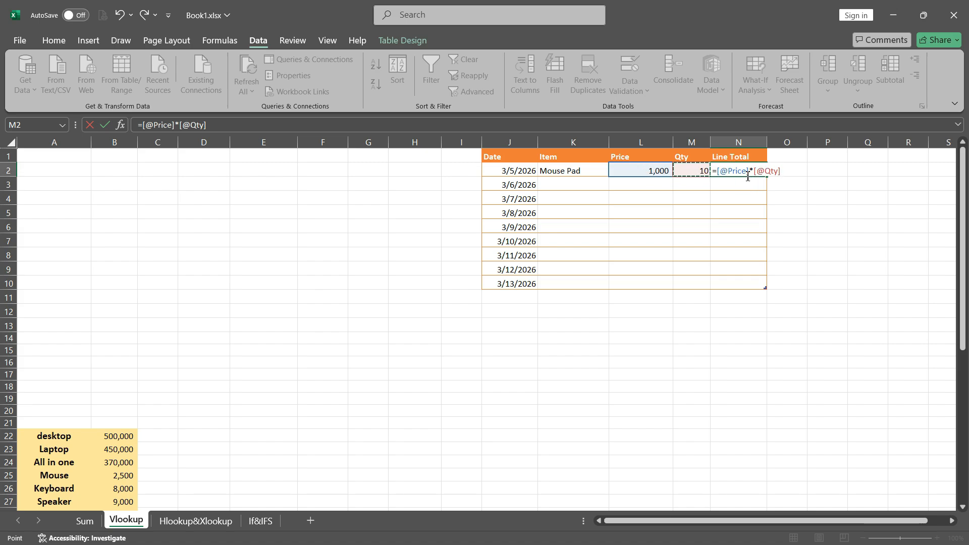
key(Return)
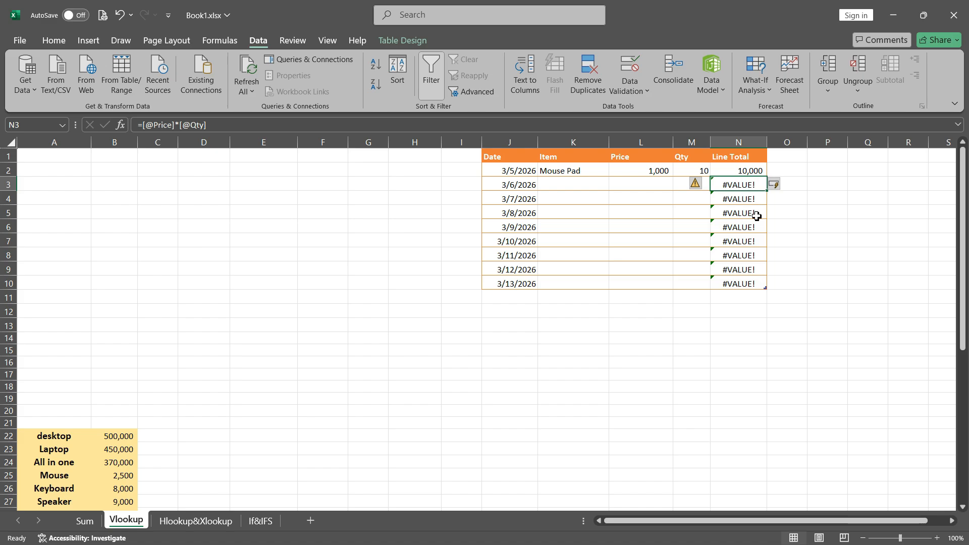
click(746, 170)
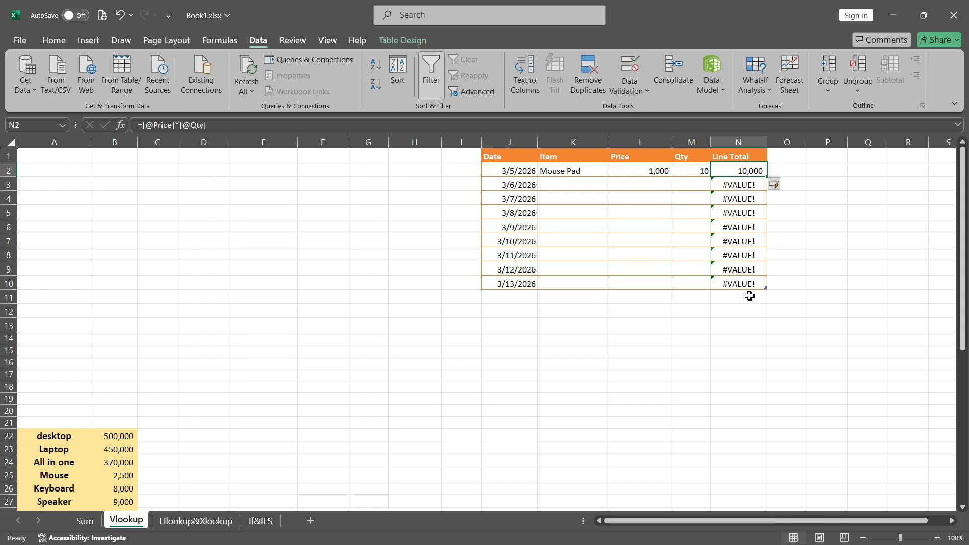
double_click(739, 171)
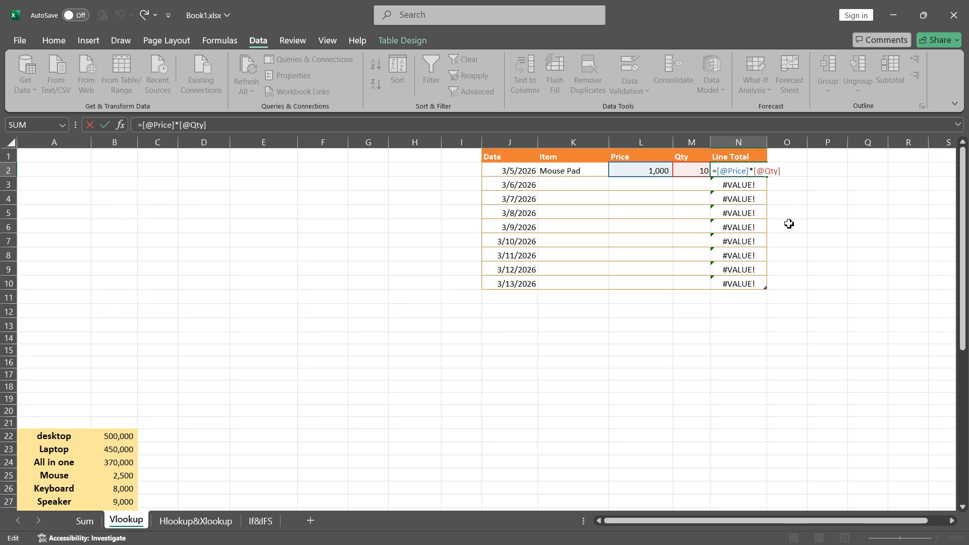
text(if)
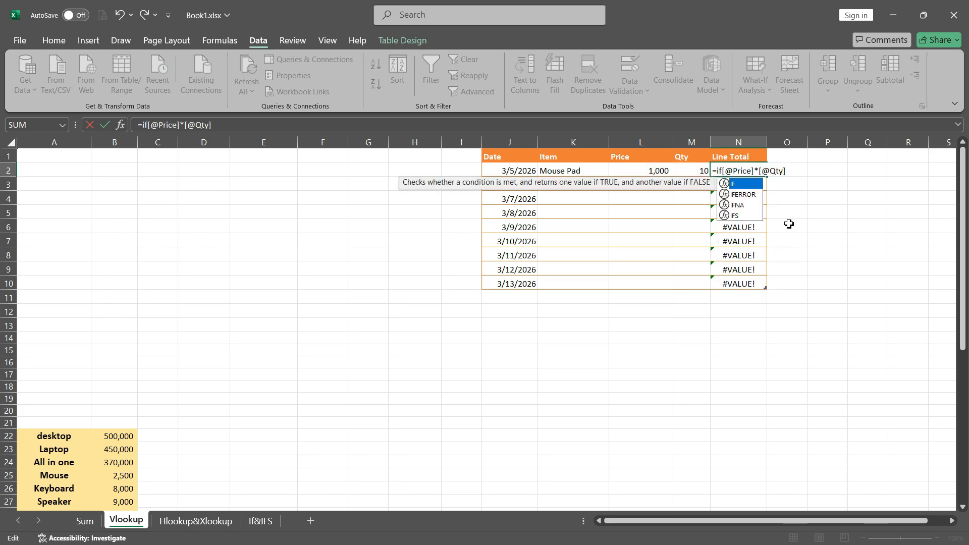
text(e)
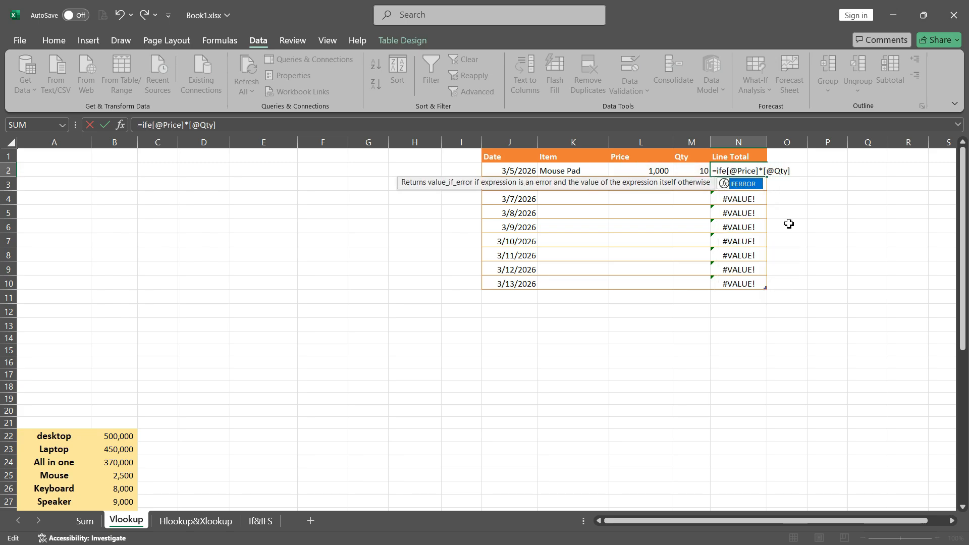
key(Tab)
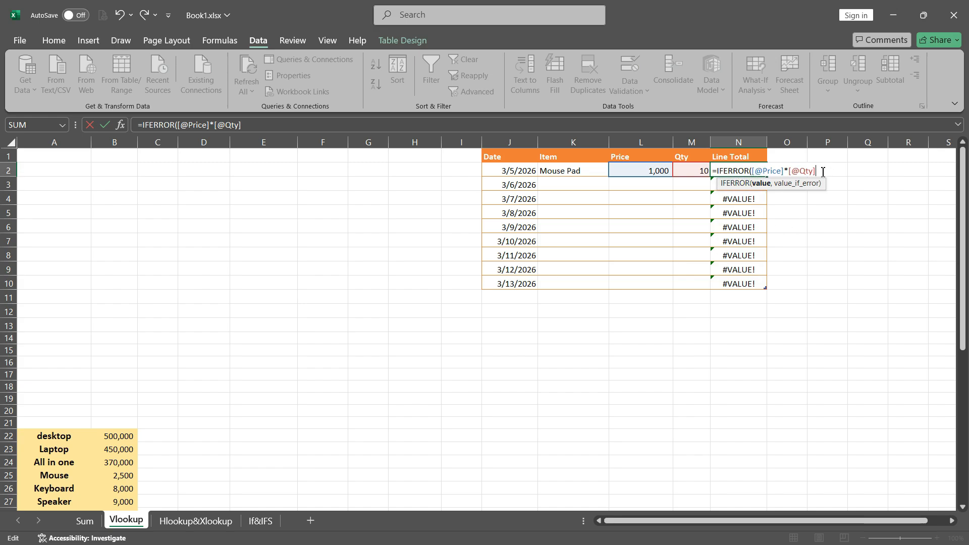
text(,)
text())
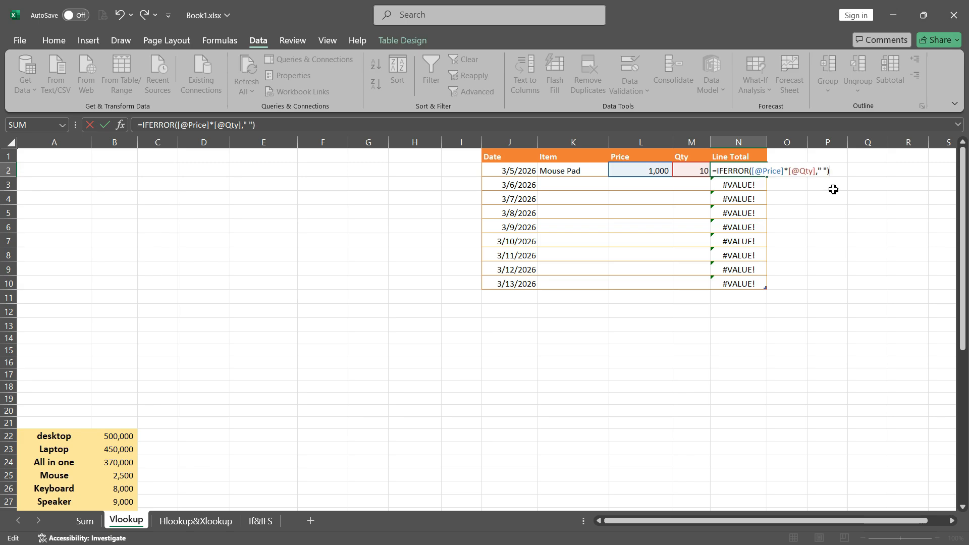
key(Return)
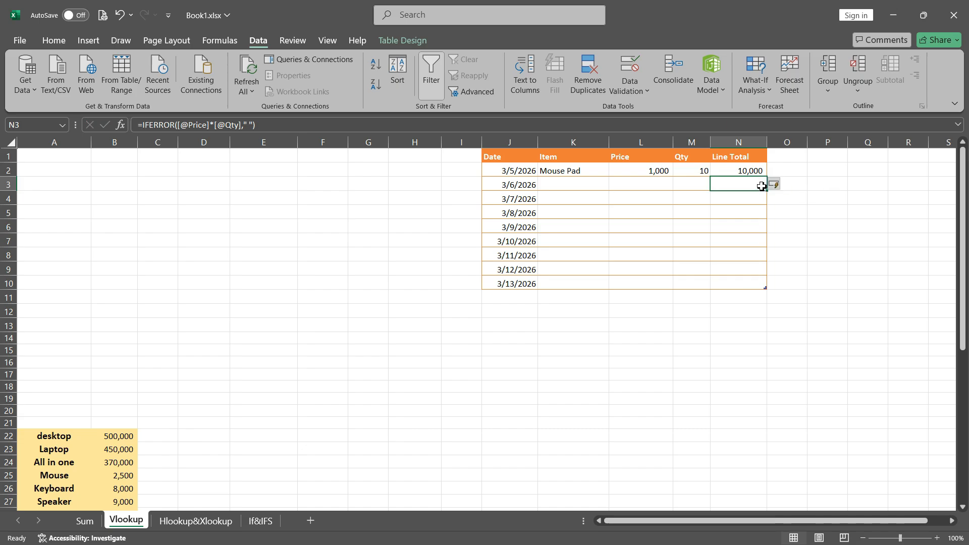
Step: Choose Speaker as the item in K3 and enter a quantity of 3 in M3
click(580, 185)
click(613, 185)
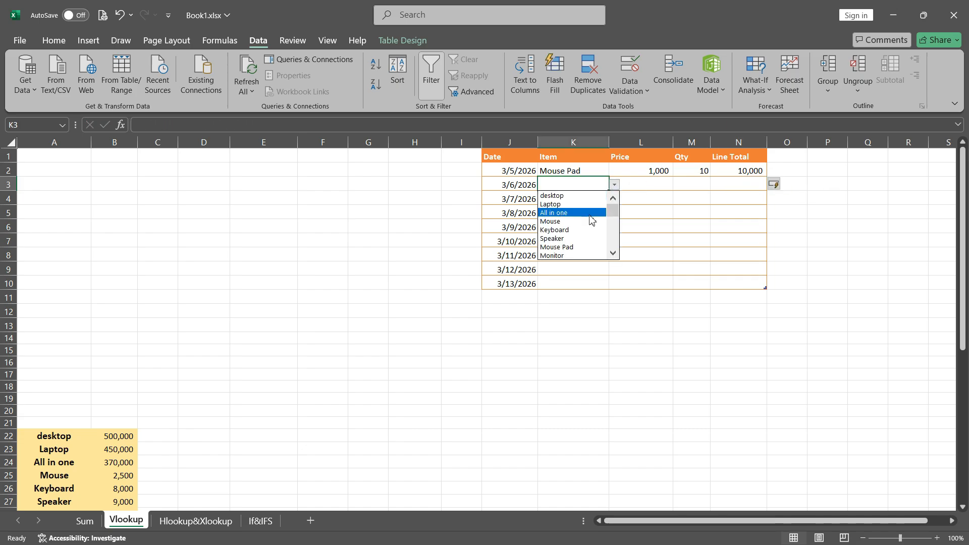
click(697, 188)
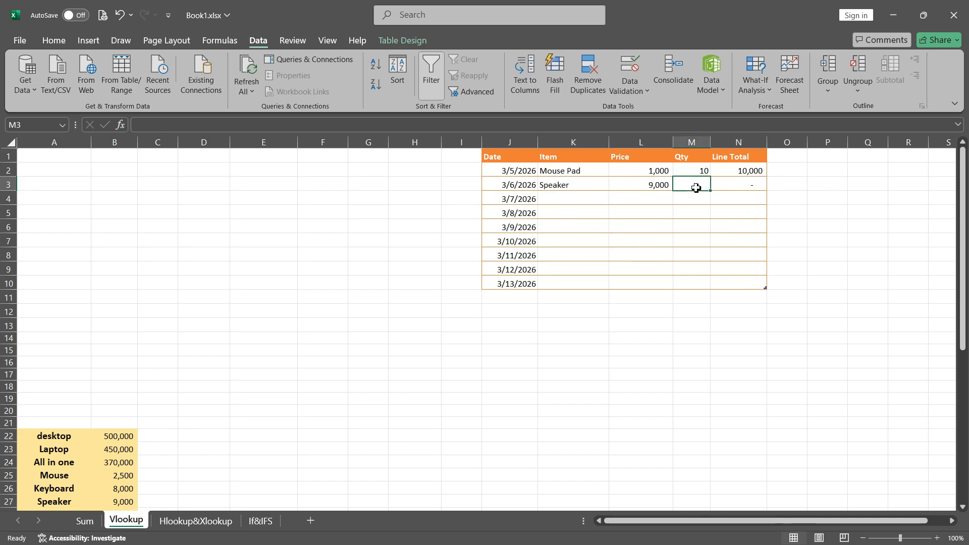
text(3)
key(Return)
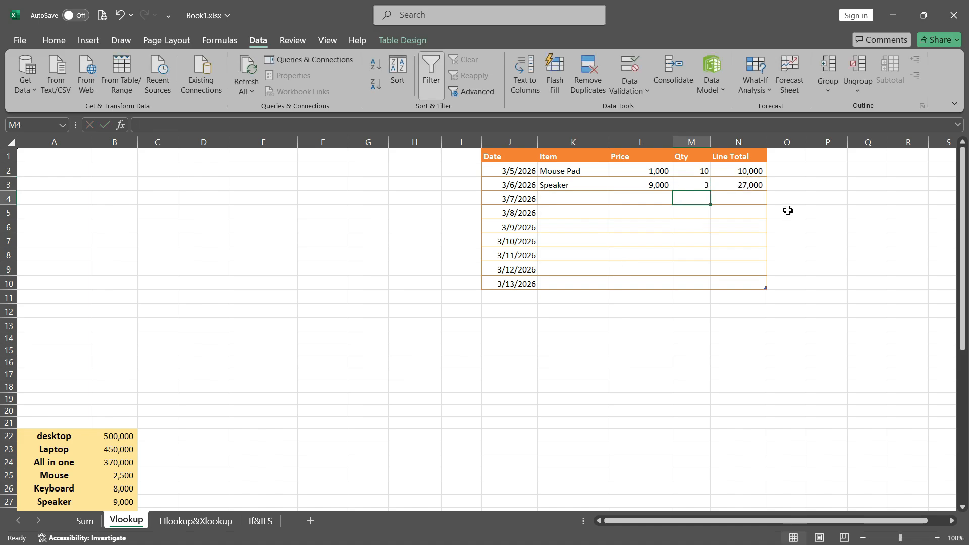
Step: Choose Laptop as the item in K4 and enter a quantity of 2 in M4
click(583, 199)
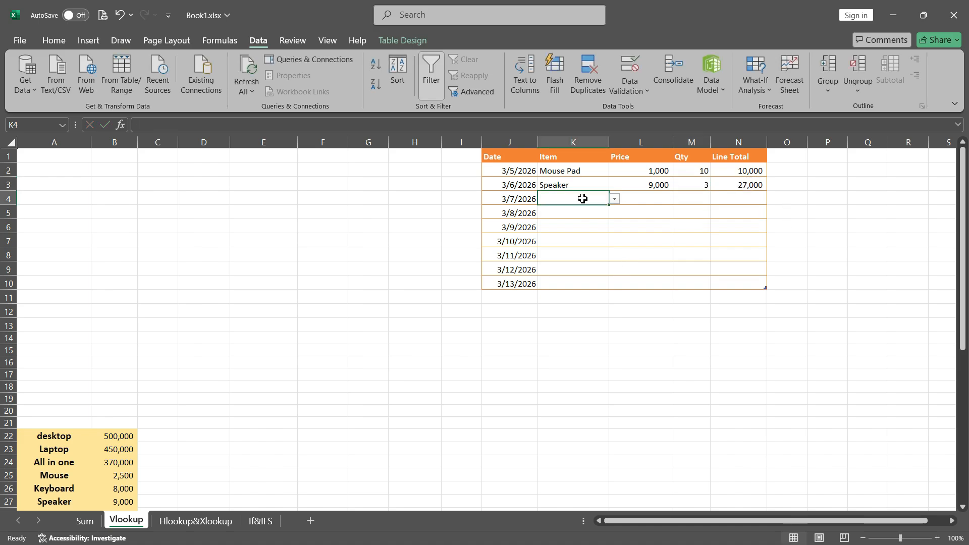
click(615, 199)
click(578, 218)
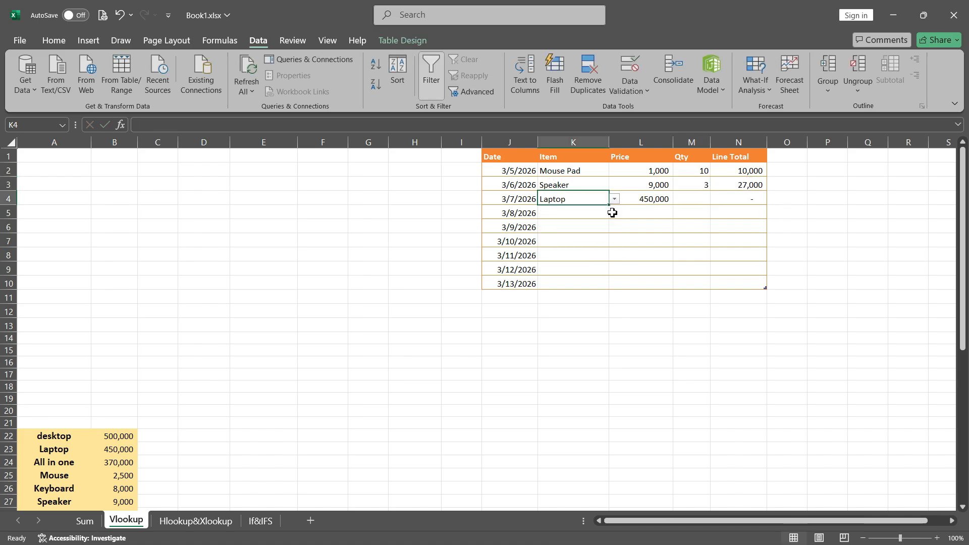
click(697, 201)
text(2)
key(Return)
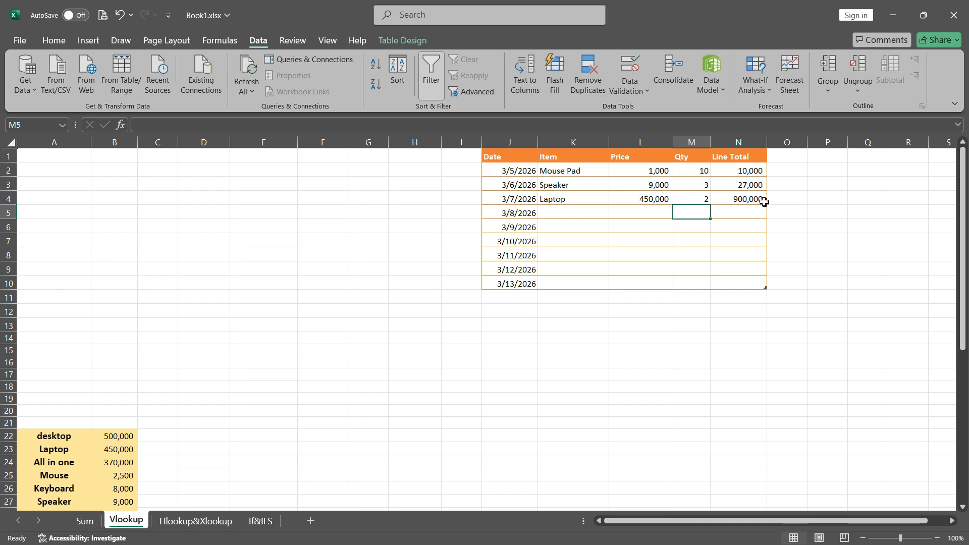
Step: Add a Total Row to the sales table through its table style options
click(576, 255)
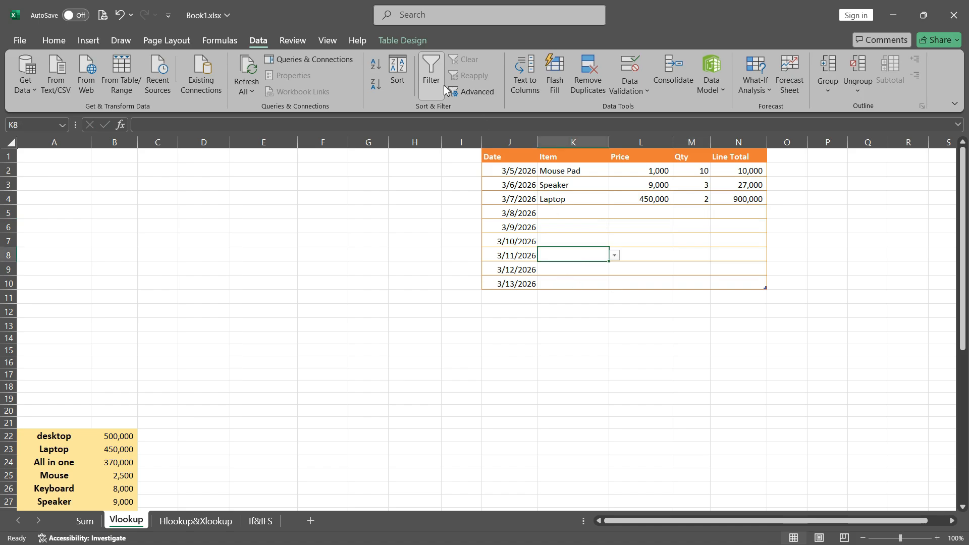
click(414, 42)
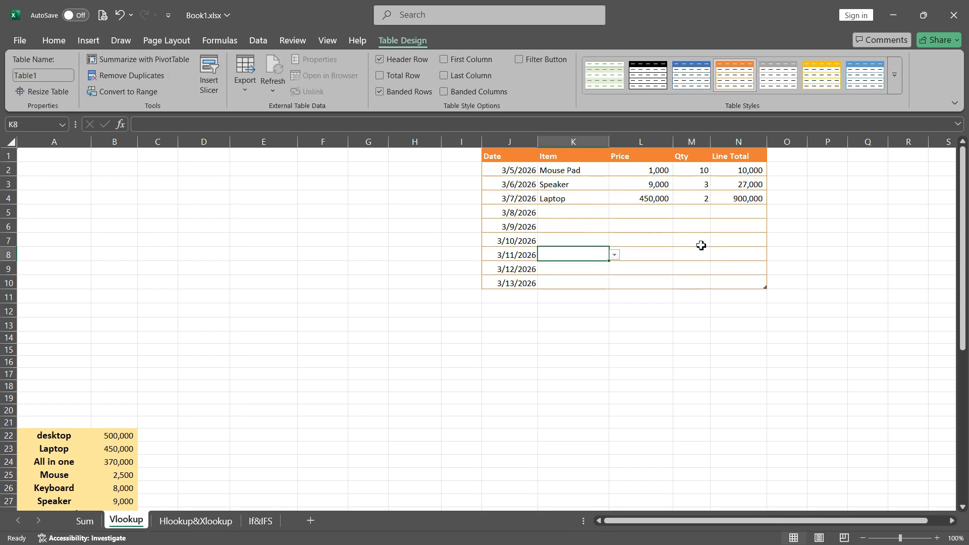
click(651, 252)
click(752, 266)
click(511, 226)
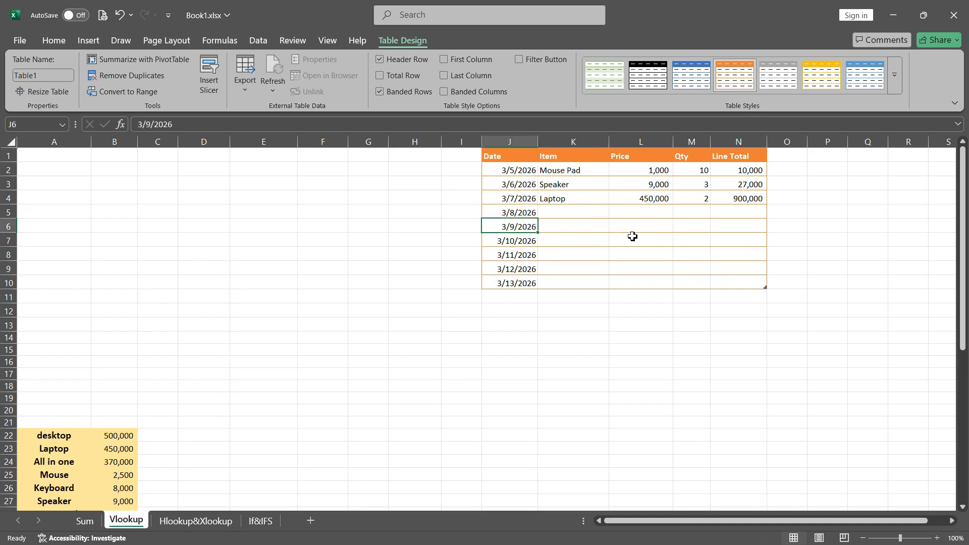
click(632, 238)
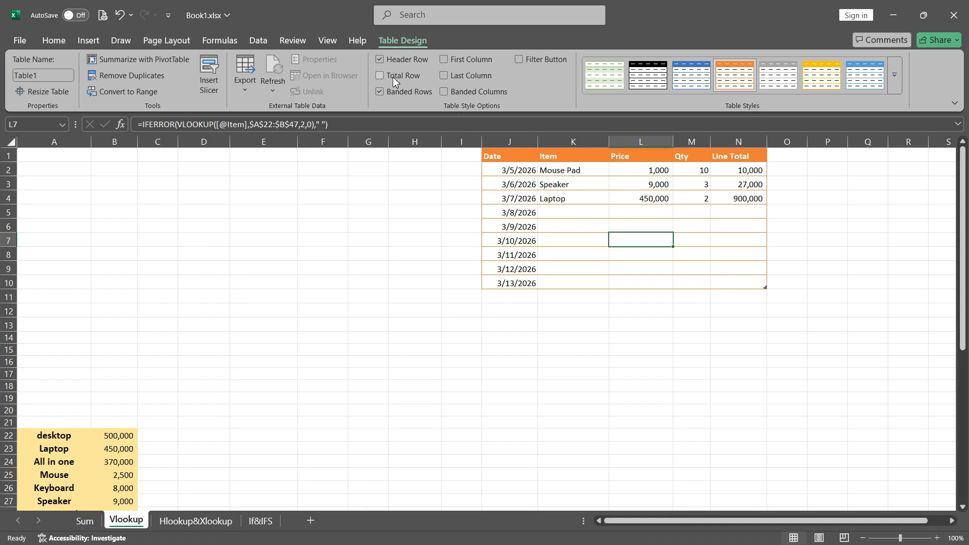
click(378, 76)
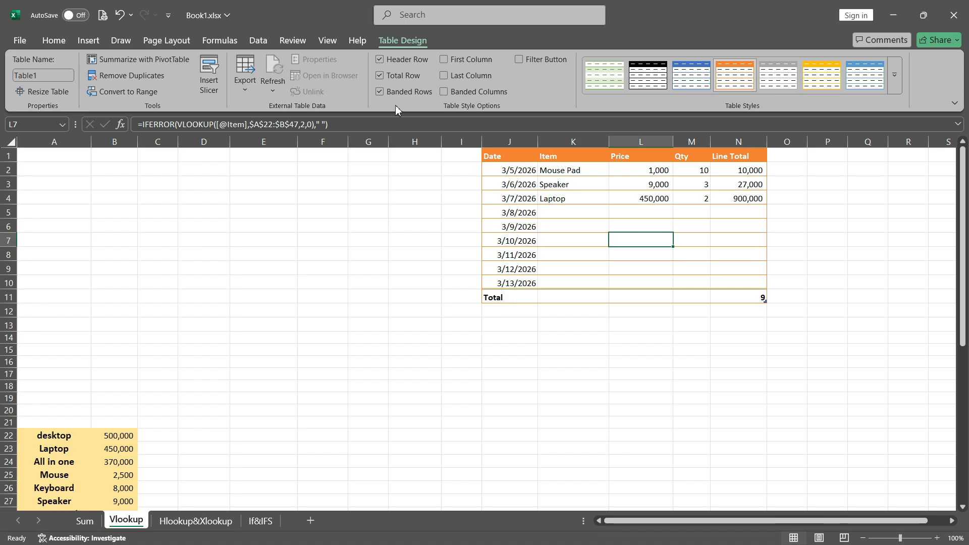
click(381, 76)
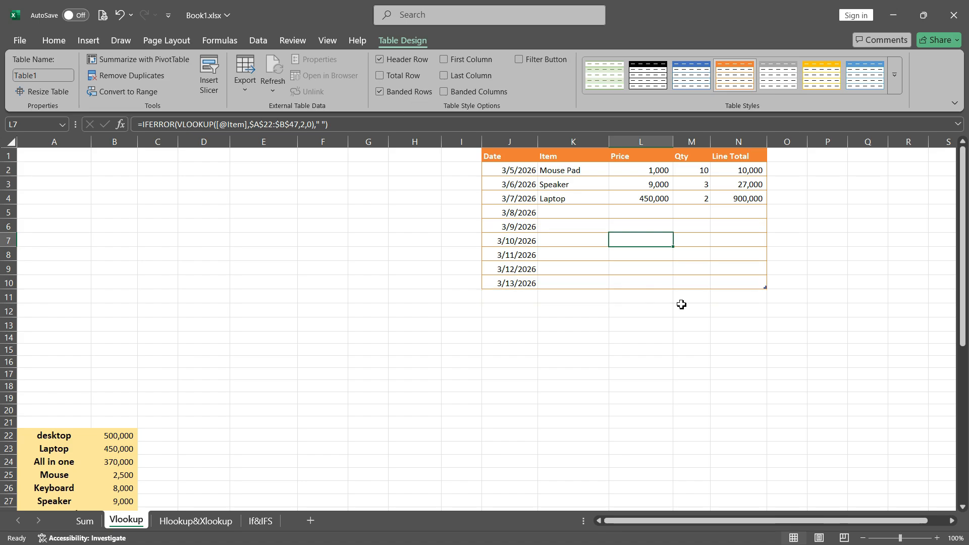
click(380, 77)
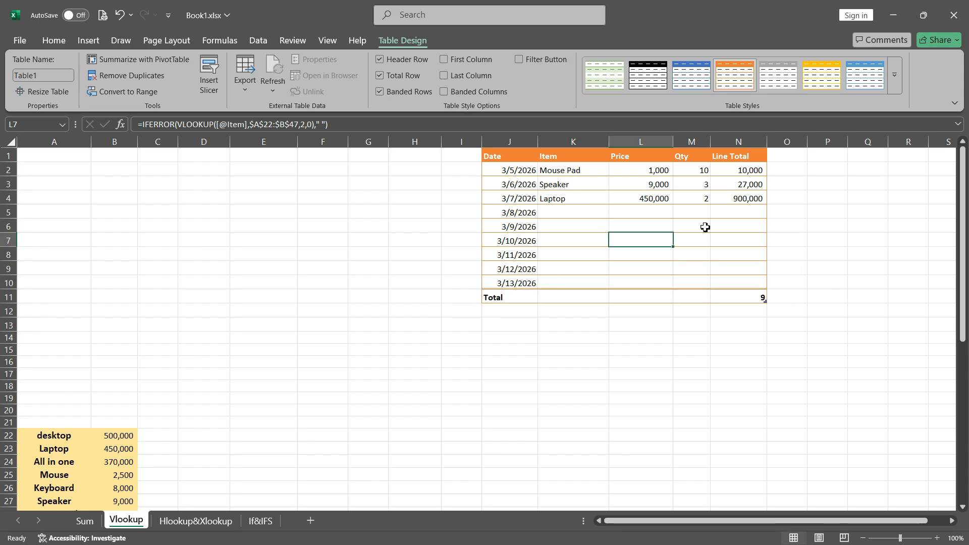
Step: Set the Line Total column's summary function in N11 to Sum
click(752, 299)
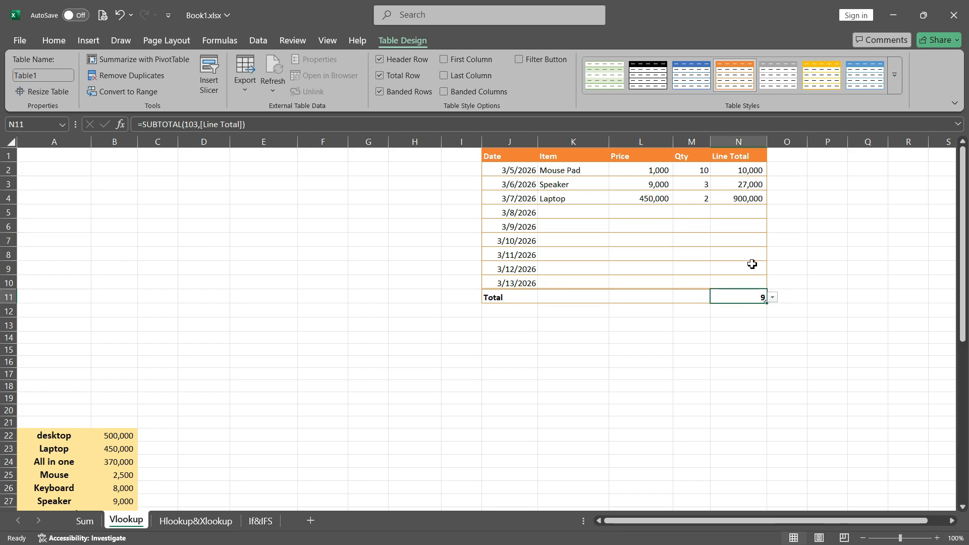
click(775, 300)
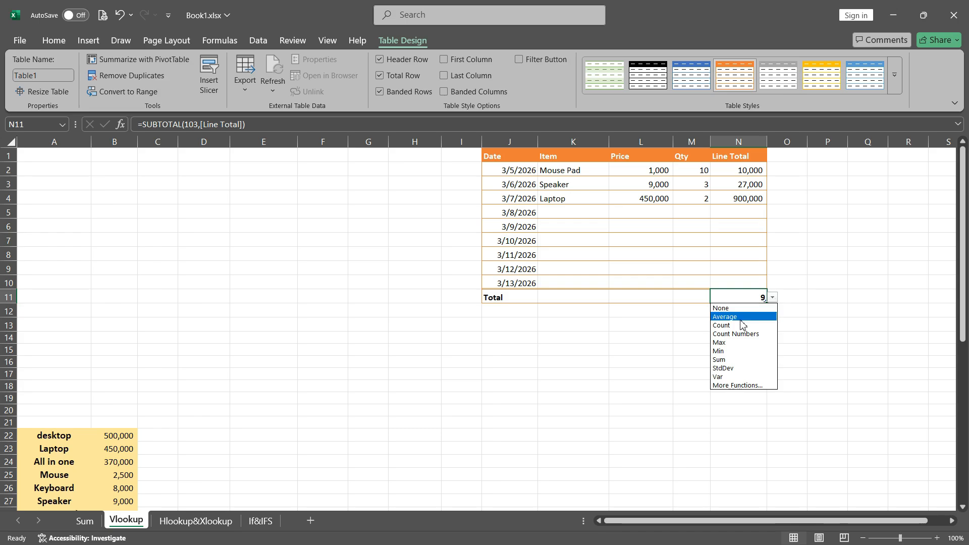
click(721, 359)
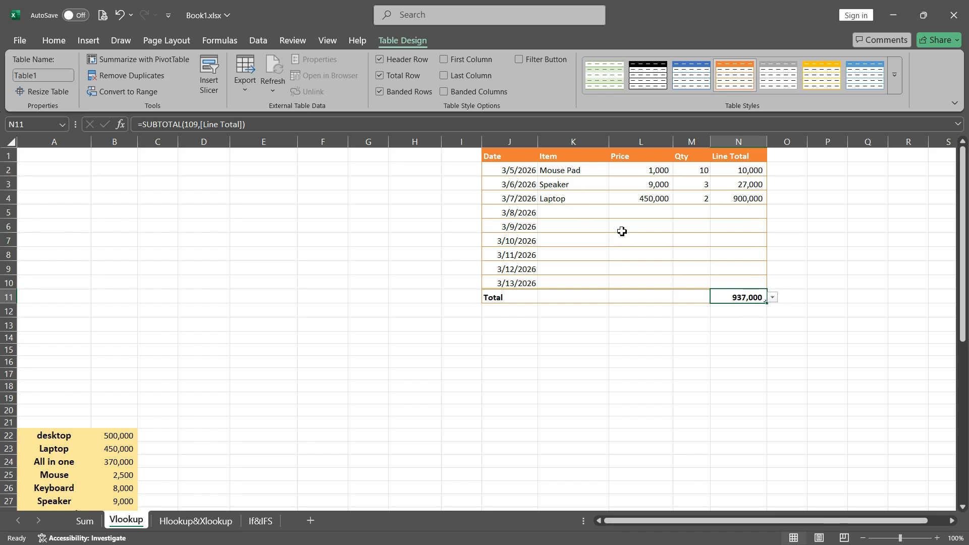
Step: Set the Item column's summary function in total row cell K11 to Count
click(568, 297)
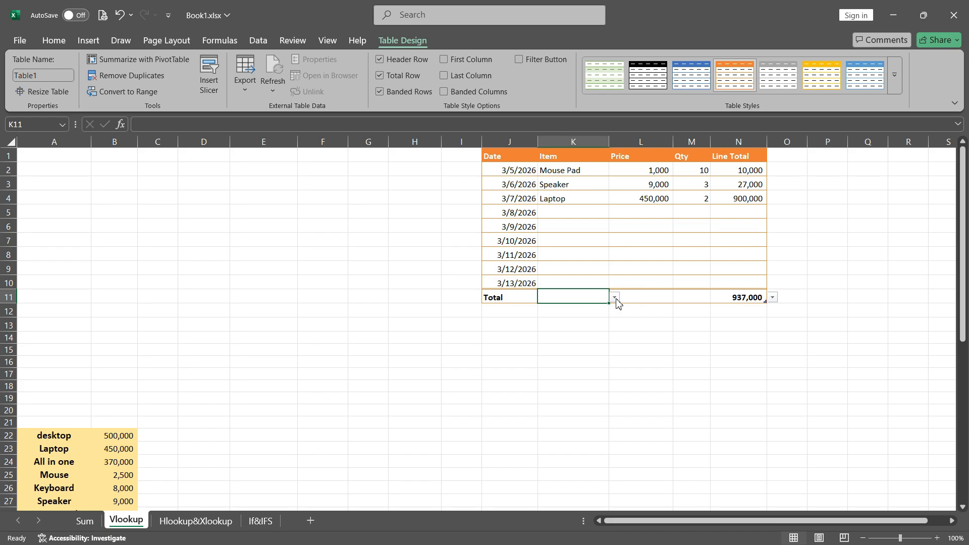
click(615, 298)
click(597, 325)
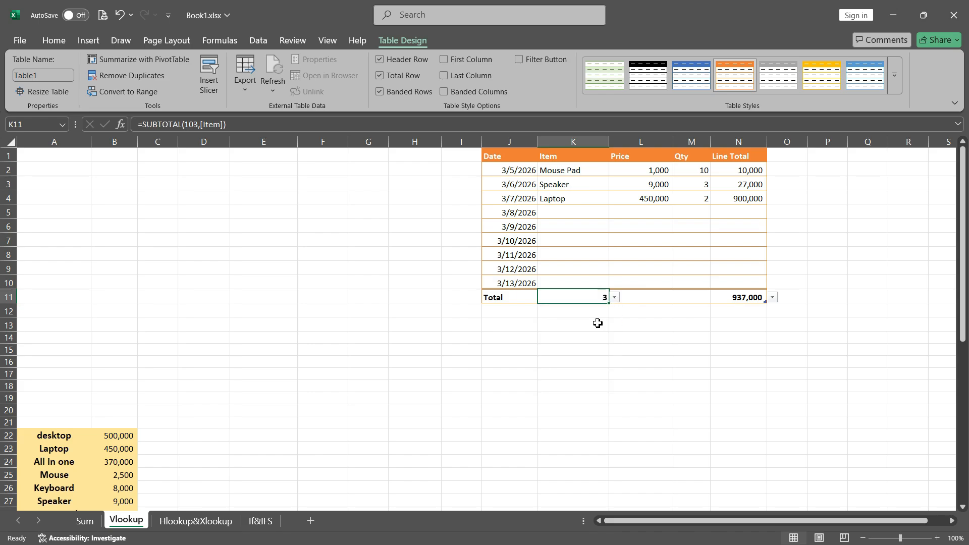
click(620, 326)
click(591, 298)
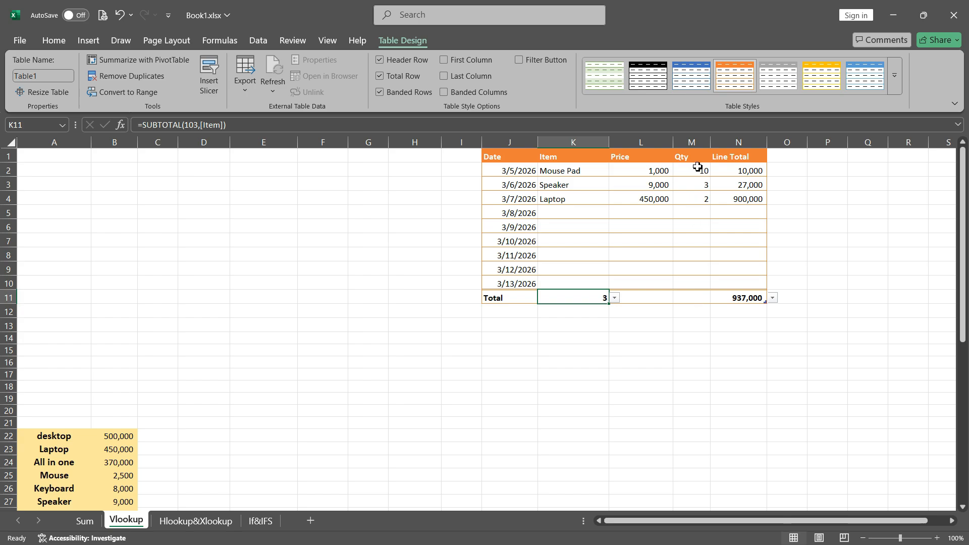
Step: Set the Qty column's summary function in total row cell M11 to Sum
click(696, 299)
click(715, 298)
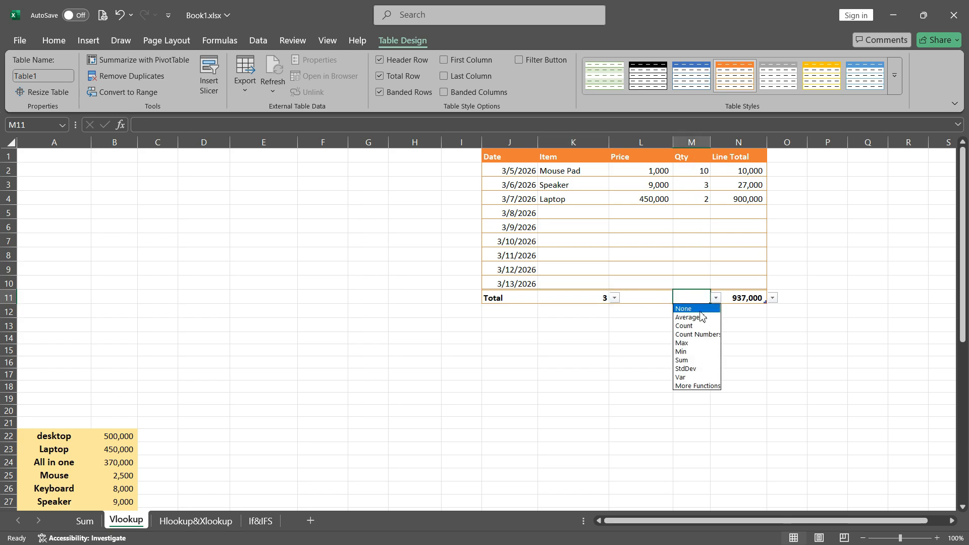
click(685, 360)
click(753, 324)
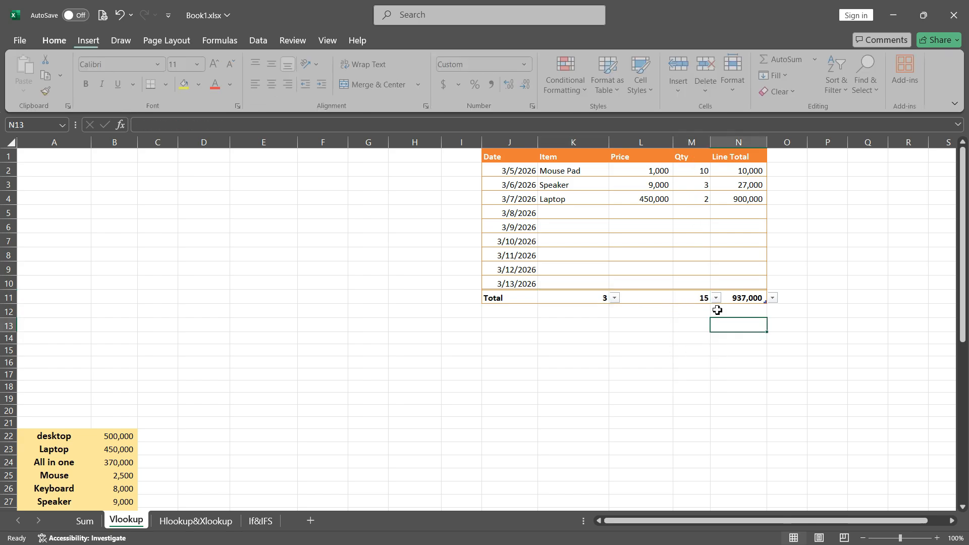
click(698, 298)
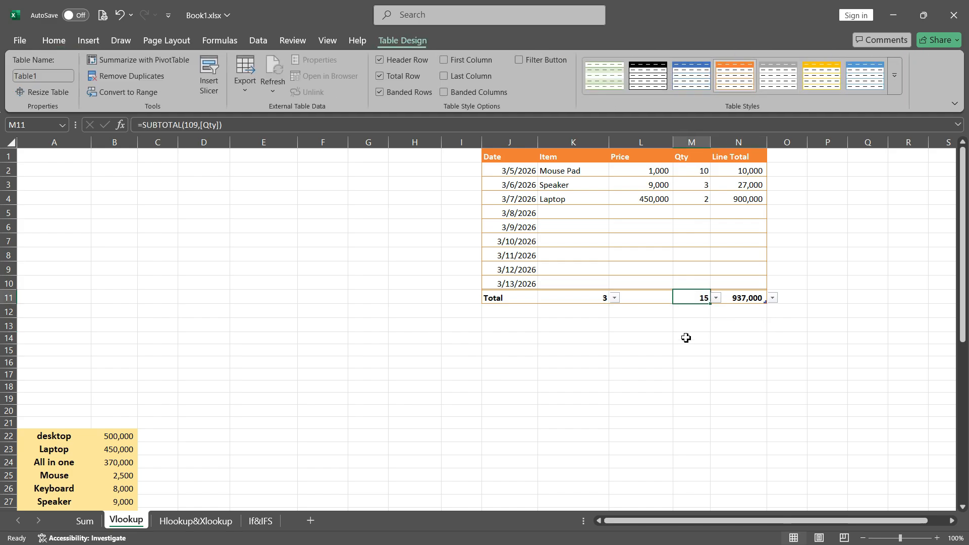
click(688, 339)
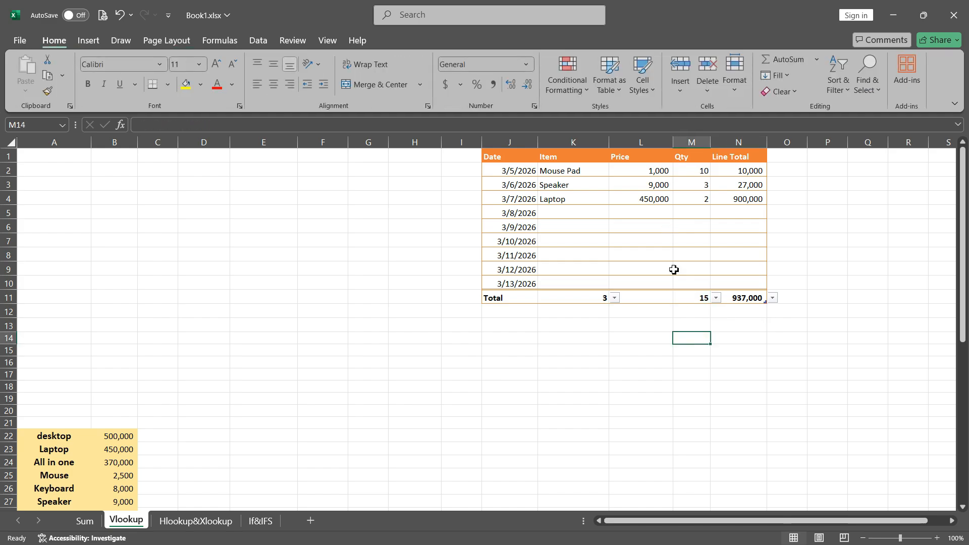
Step: Choose desktop as the item in K5 and enter a quantity of 4 in M5
click(570, 211)
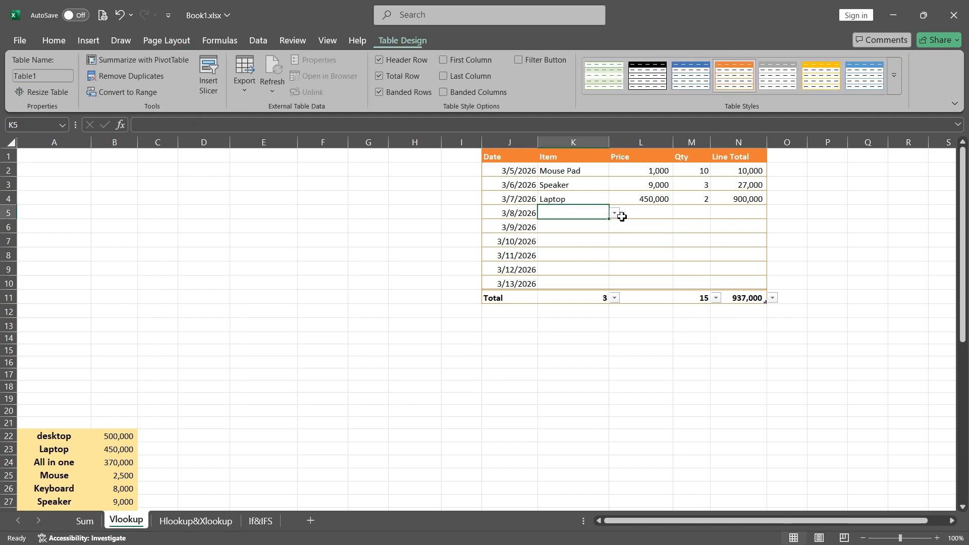
click(614, 213)
click(554, 224)
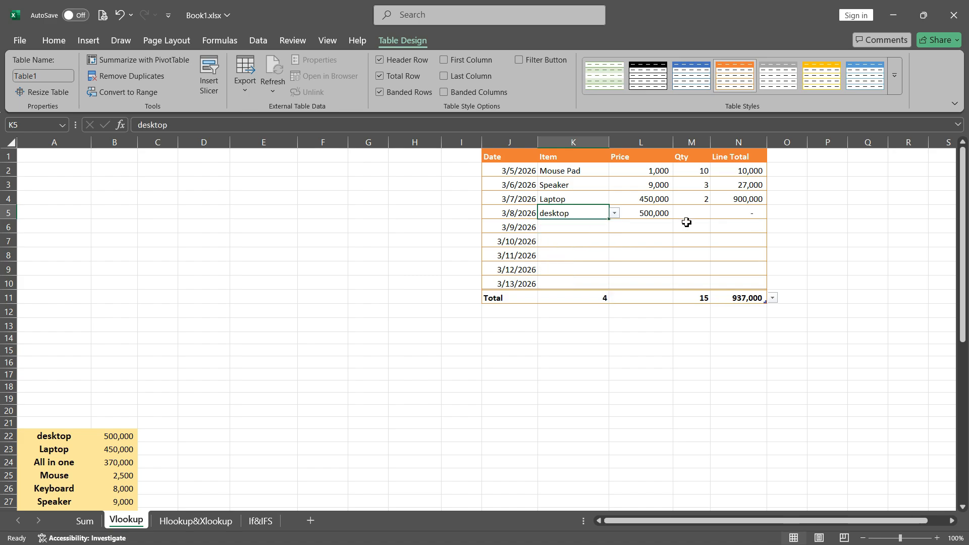
click(702, 215)
text(4)
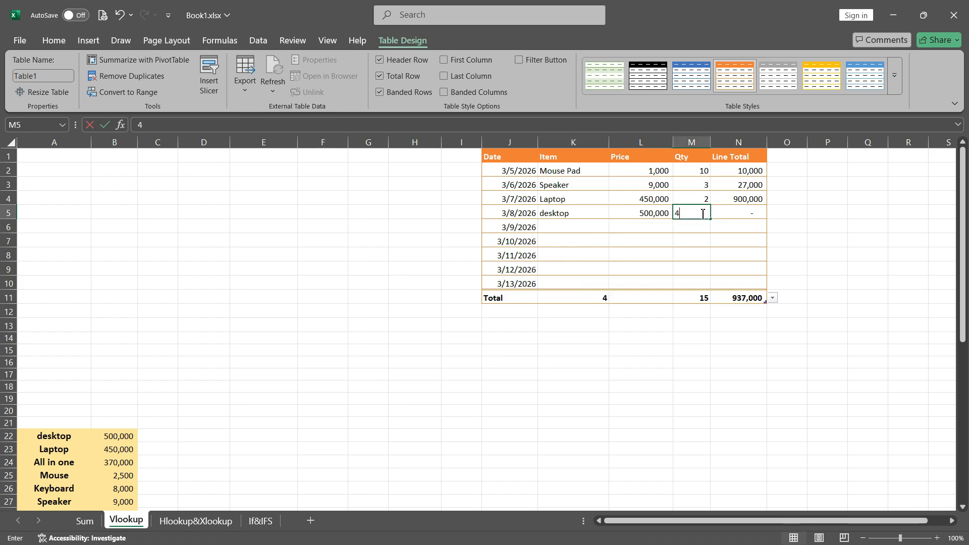
key(Return)
Step: Choose Monitor as the item in K6 and enter a quantity of 2 in M6
click(571, 228)
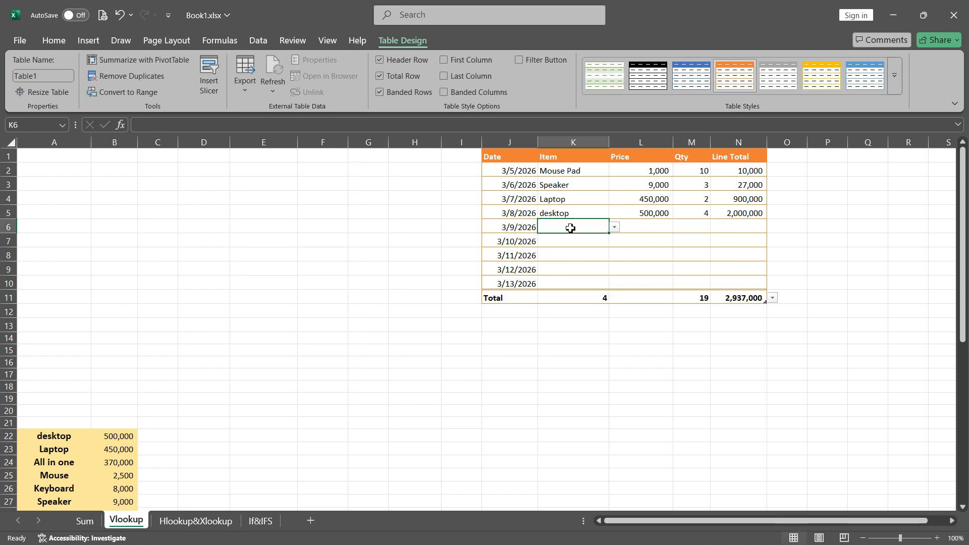
click(615, 228)
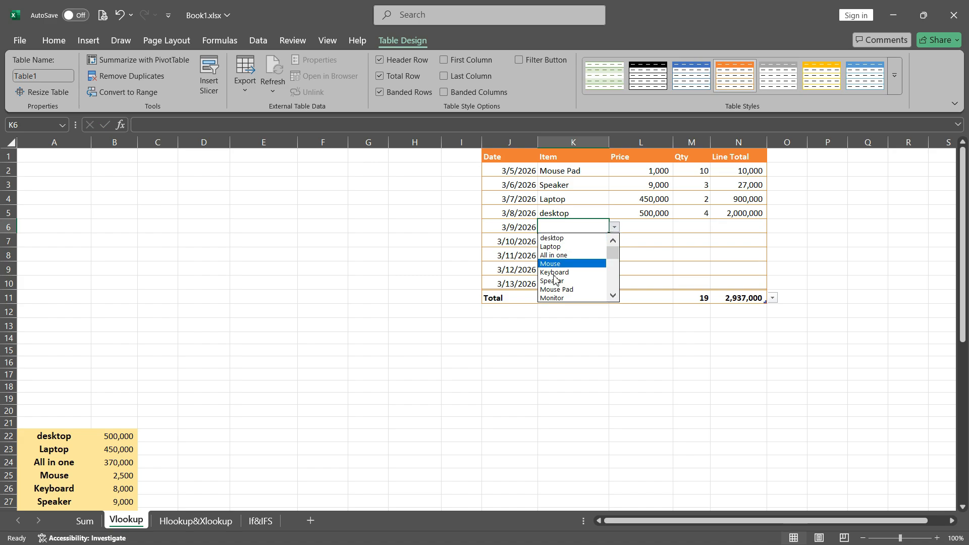
click(558, 298)
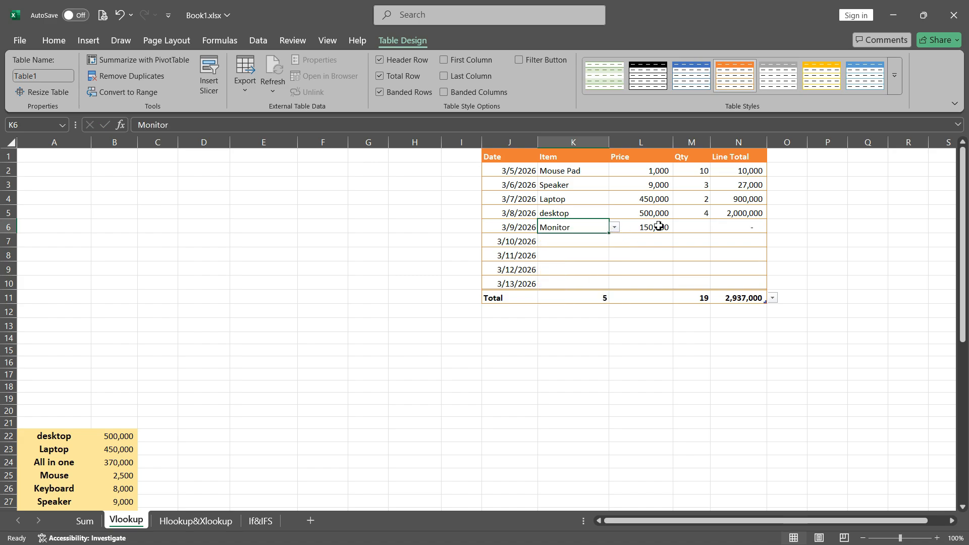
click(706, 230)
text(2)
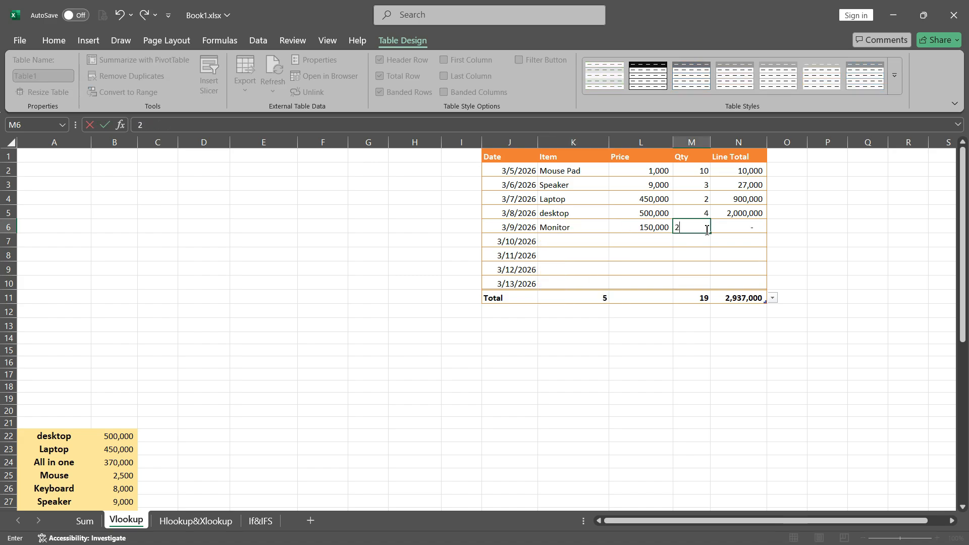
key(Return)
Step: Choose M.2 SSD as the item in K7 and enter a quantity of 1 in M7
click(591, 241)
click(613, 242)
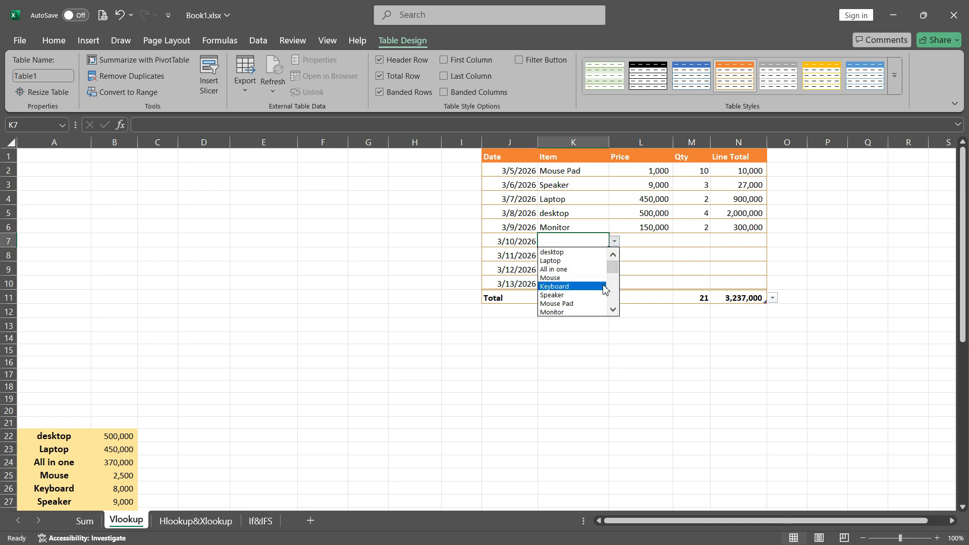
drag(615, 272, 615, 295)
click(564, 296)
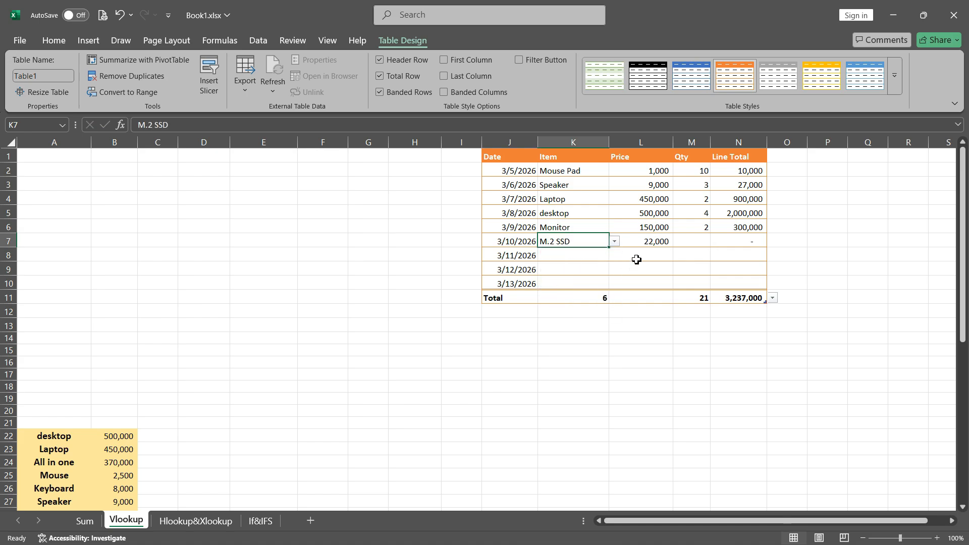
click(702, 243)
text(1)
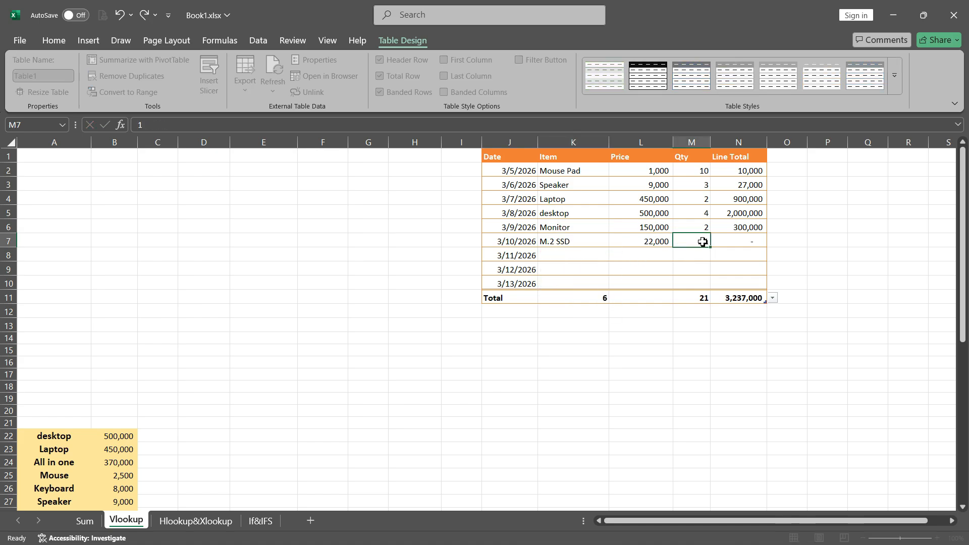
key(Return)
Step: Choose WebCam as the item in K8 and enter a quantity of 7 in M8
click(581, 260)
click(614, 255)
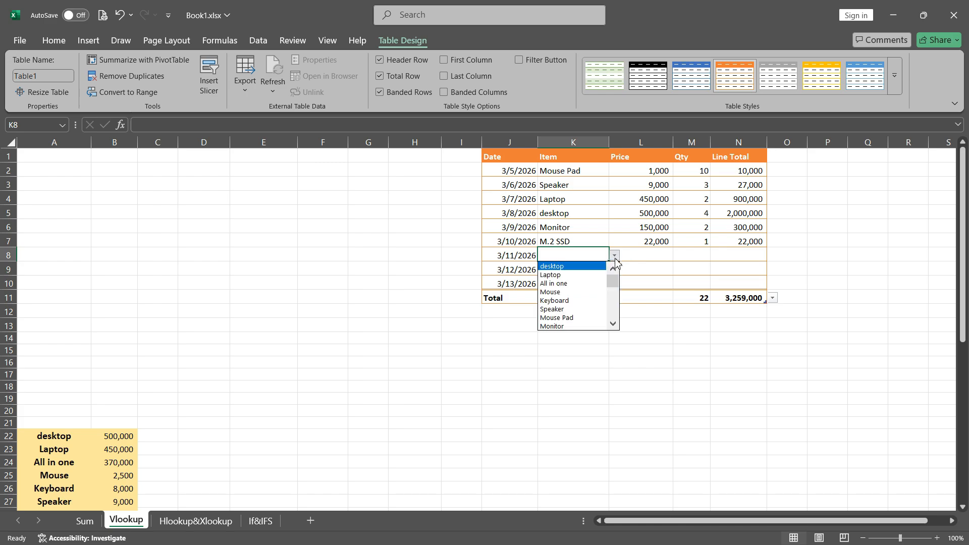
drag(614, 281, 615, 323)
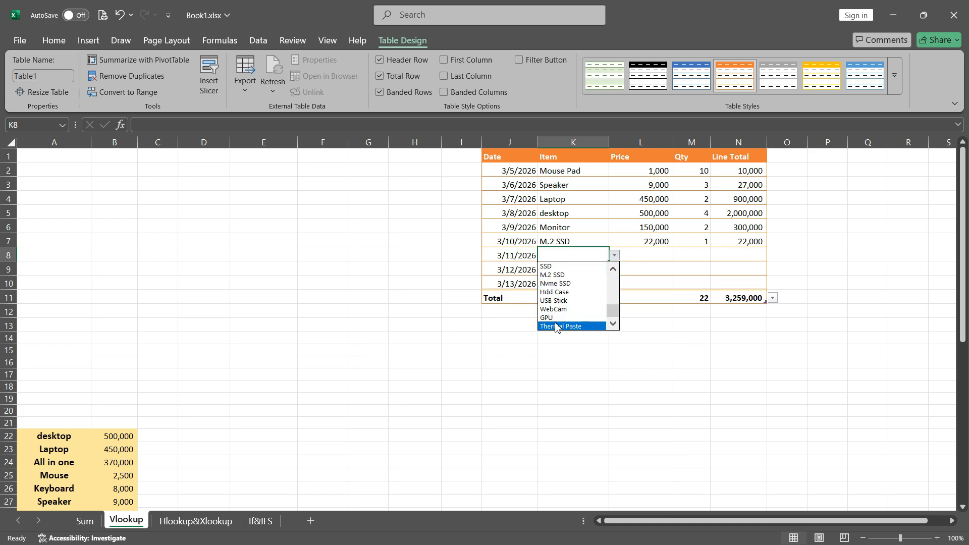
click(577, 307)
click(688, 255)
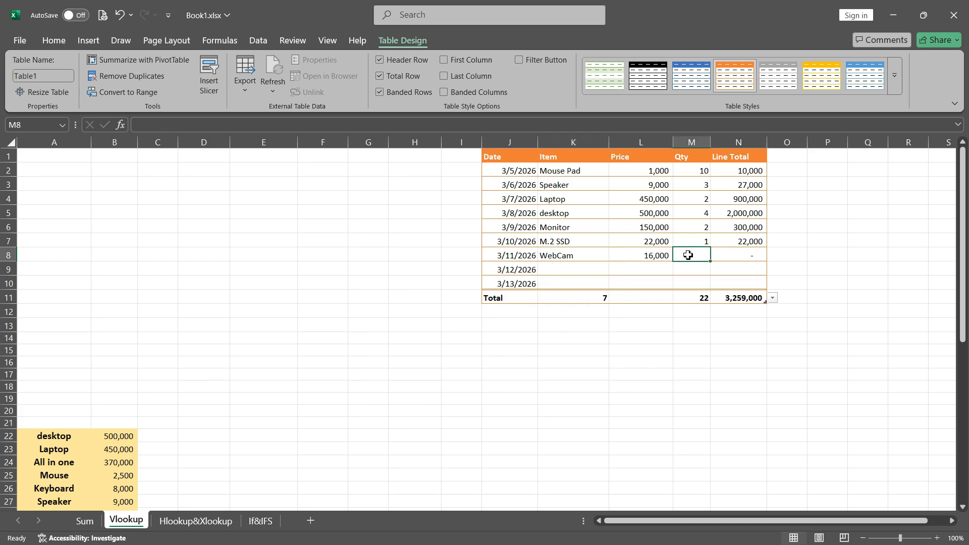
text(7)
key(Return)
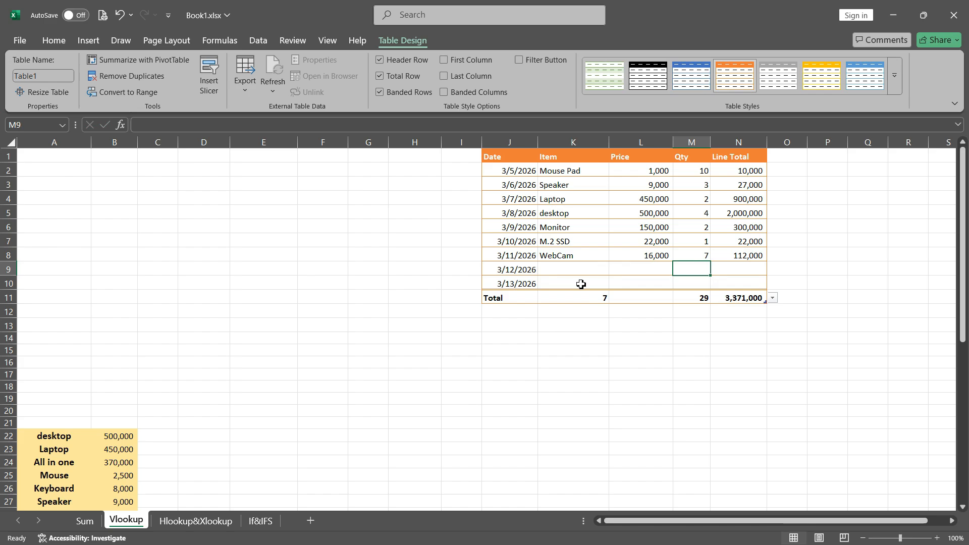
Step: Choose Thermal Paste as the item in K9 and enter a quantity of 20 in M9
click(555, 269)
click(614, 270)
drag(613, 286, 616, 340)
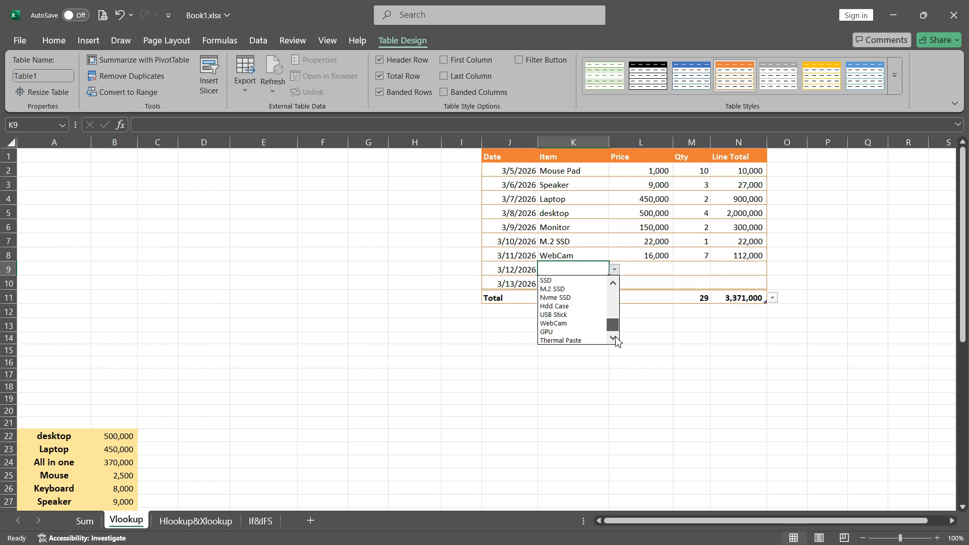
click(559, 340)
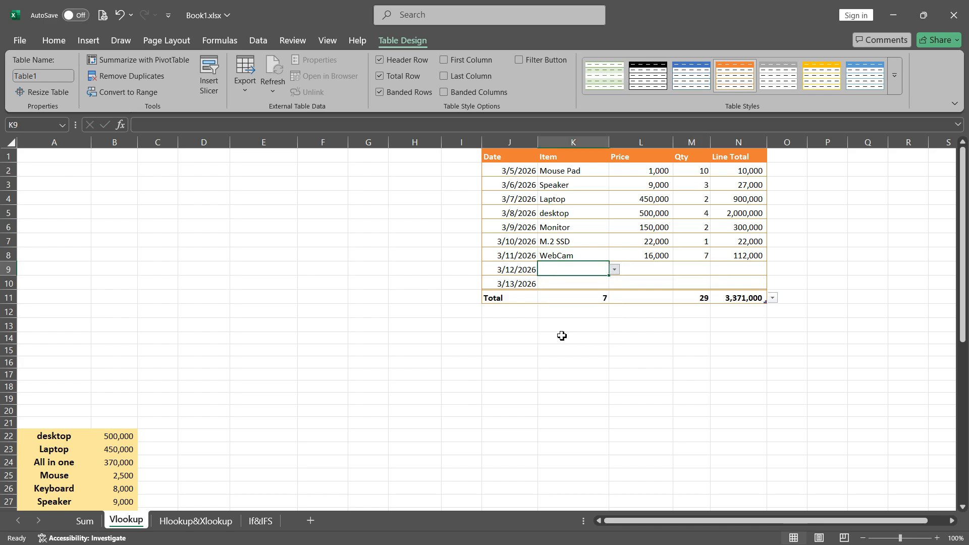
click(693, 272)
text(20)
key(Return)
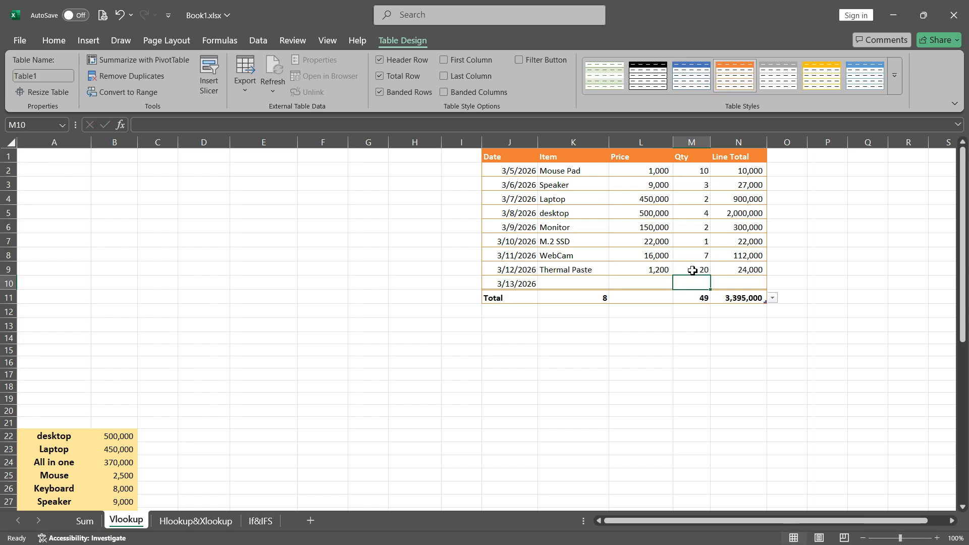
Step: Choose Hdd Case as the item in K10 and enter a quantity of 5 in M10
click(576, 281)
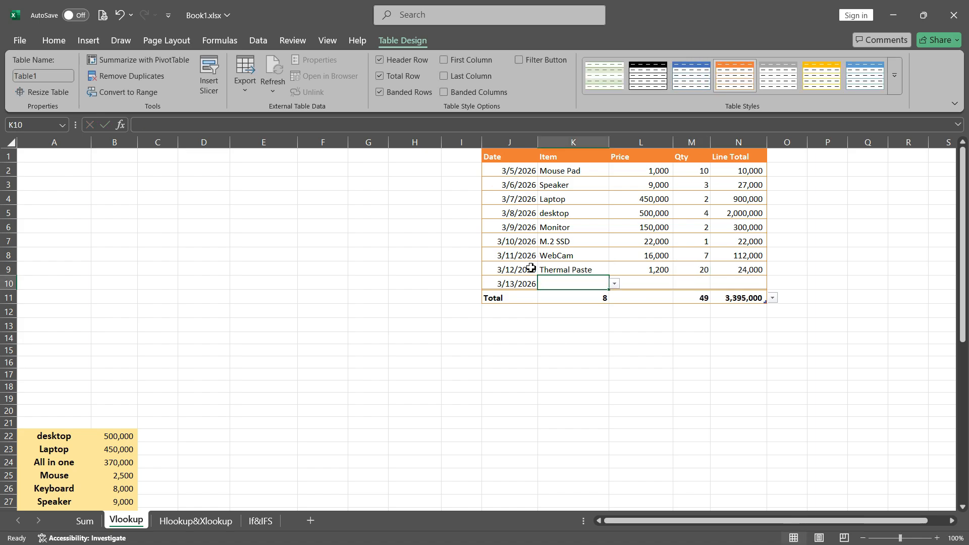
click(615, 284)
drag(617, 311, 615, 343)
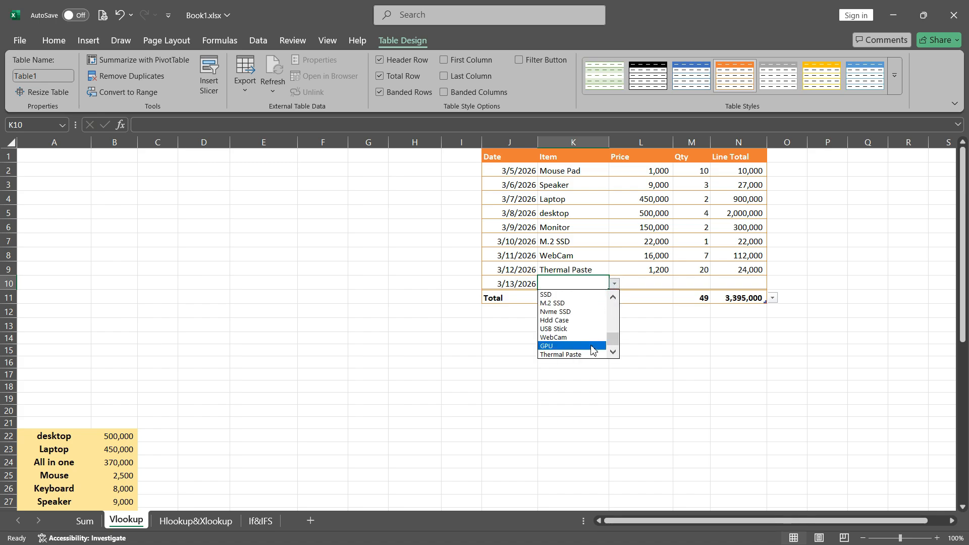
click(565, 319)
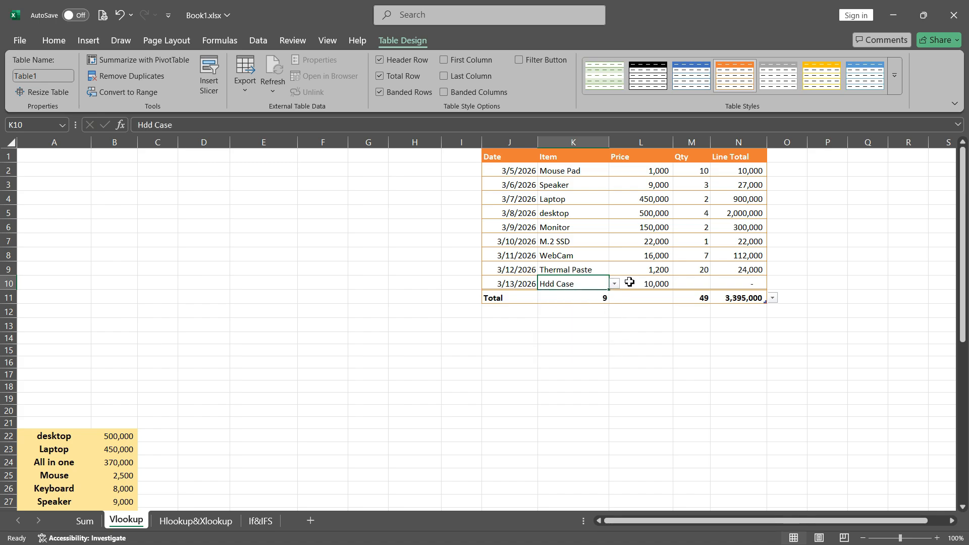
click(701, 283)
text(5)
key(Return)
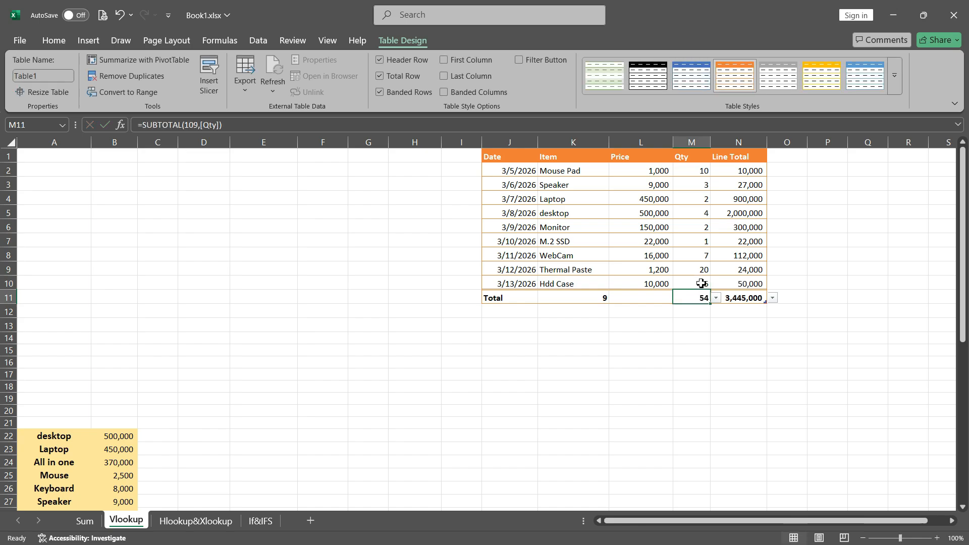
Step: Add a new table row above the total row and fill J11 with the date from the cell above, 3/13/2026
click(738, 284)
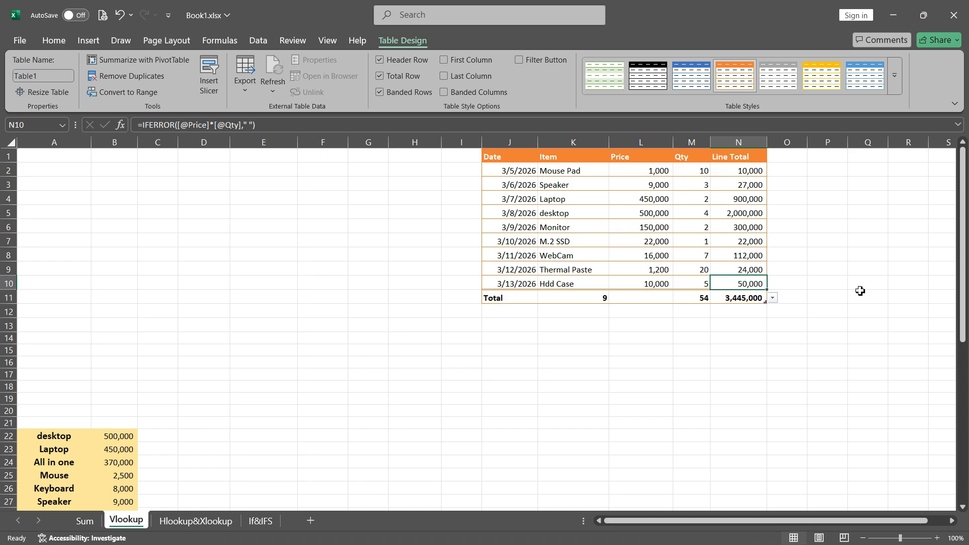
key(Tab)
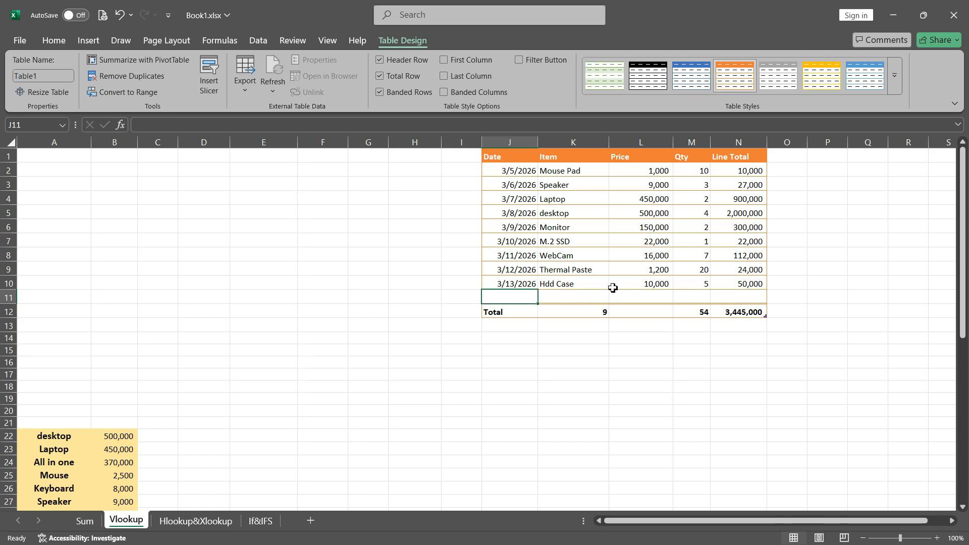
key(ctrl+d)
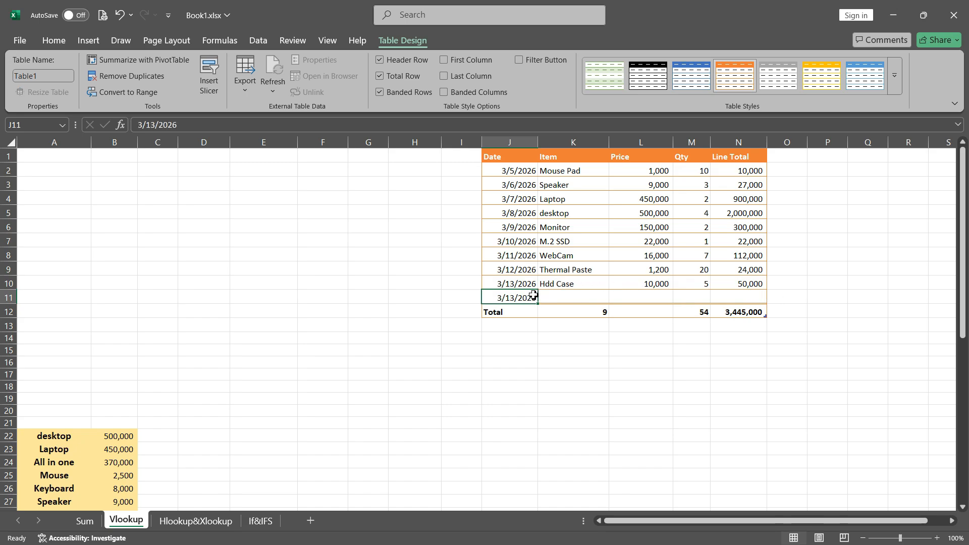
Step: Choose Nvme SSD as the item in K11 with a quantity of 3 in M11, and add another blank table row below it
click(575, 298)
click(614, 297)
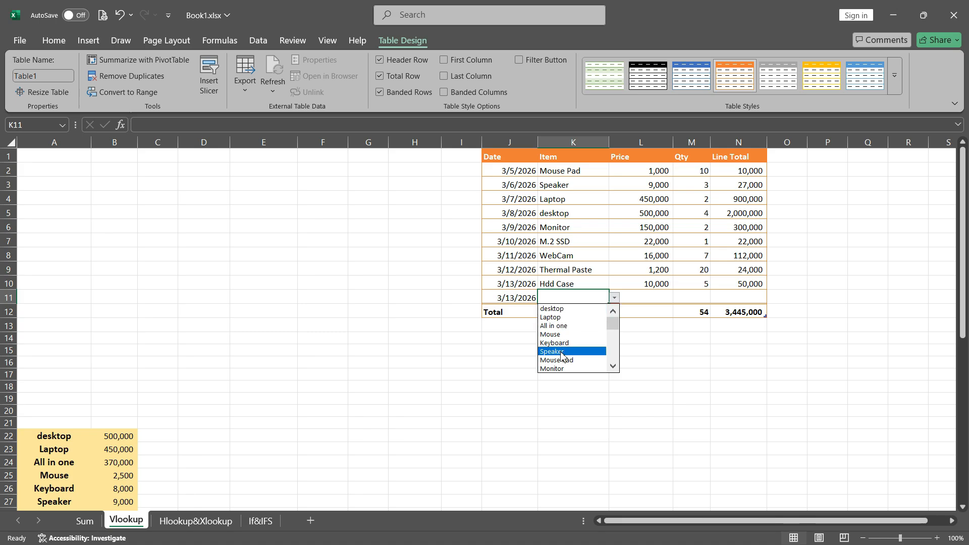
drag(614, 331, 595, 355)
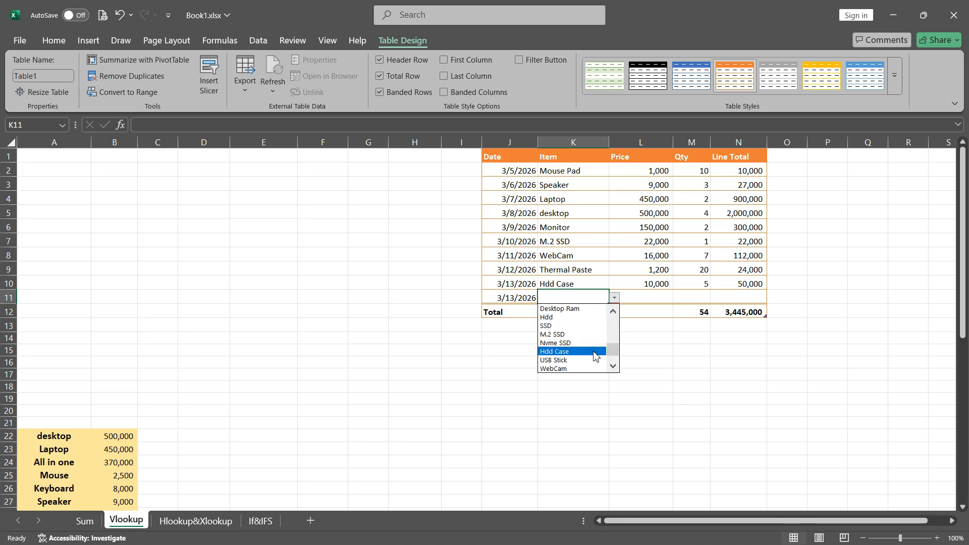
click(557, 343)
click(703, 300)
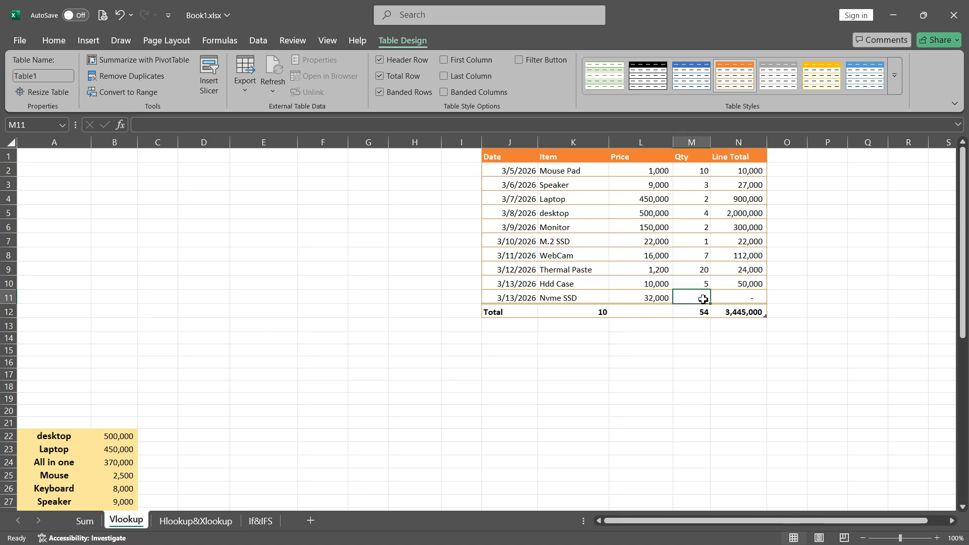
text(3)
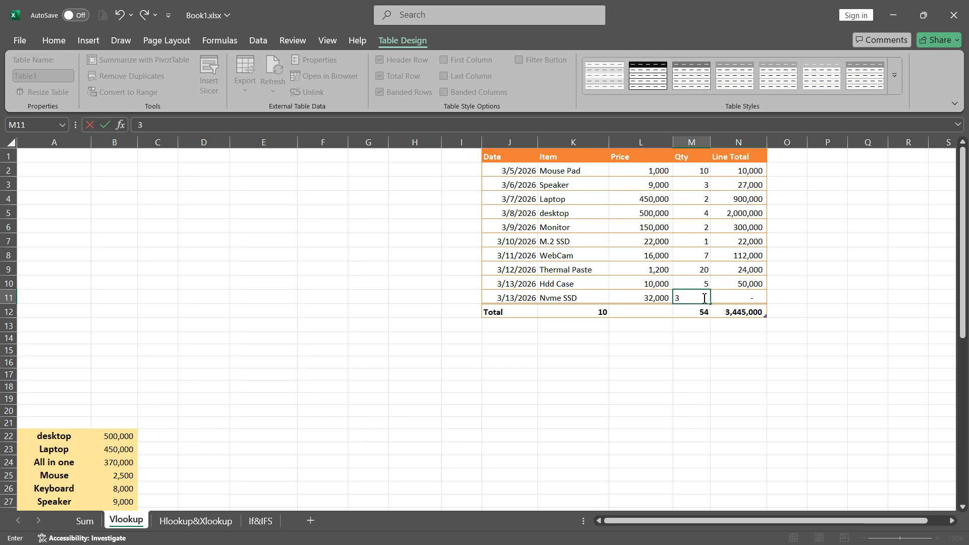
key(Tab)
key(Tab)
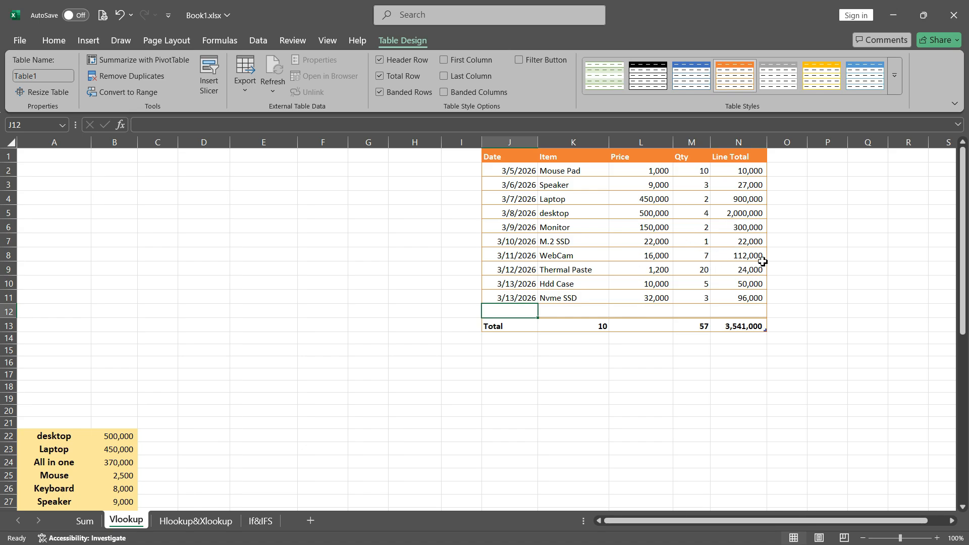
scroll(689, 259, down, 1)
scroll(677, 283, up, 1)
scroll(136, 420, down, 3)
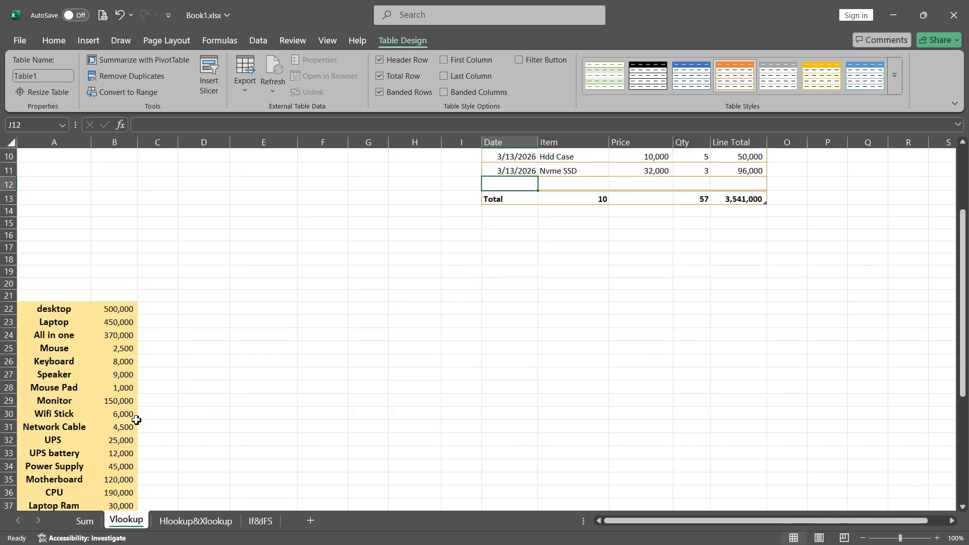
scroll(604, 392, up, 3)
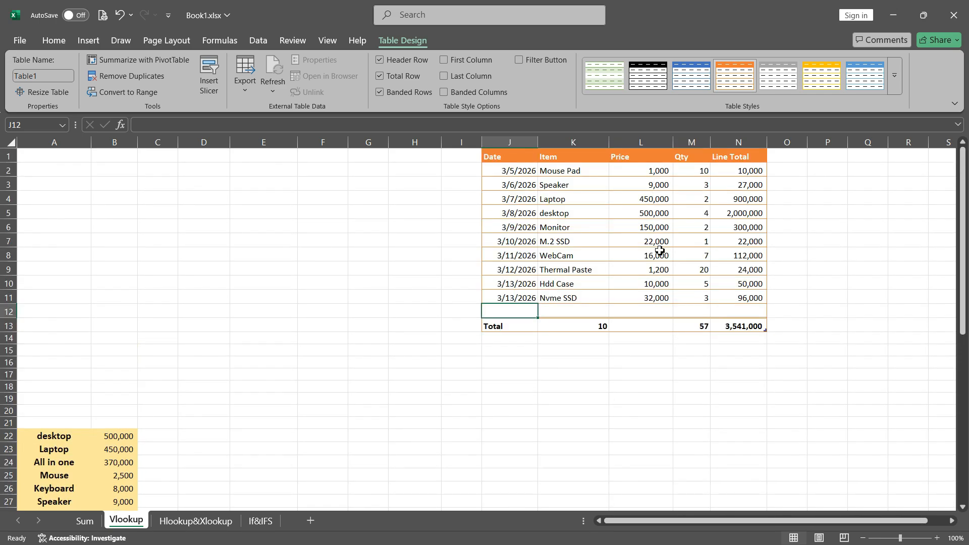